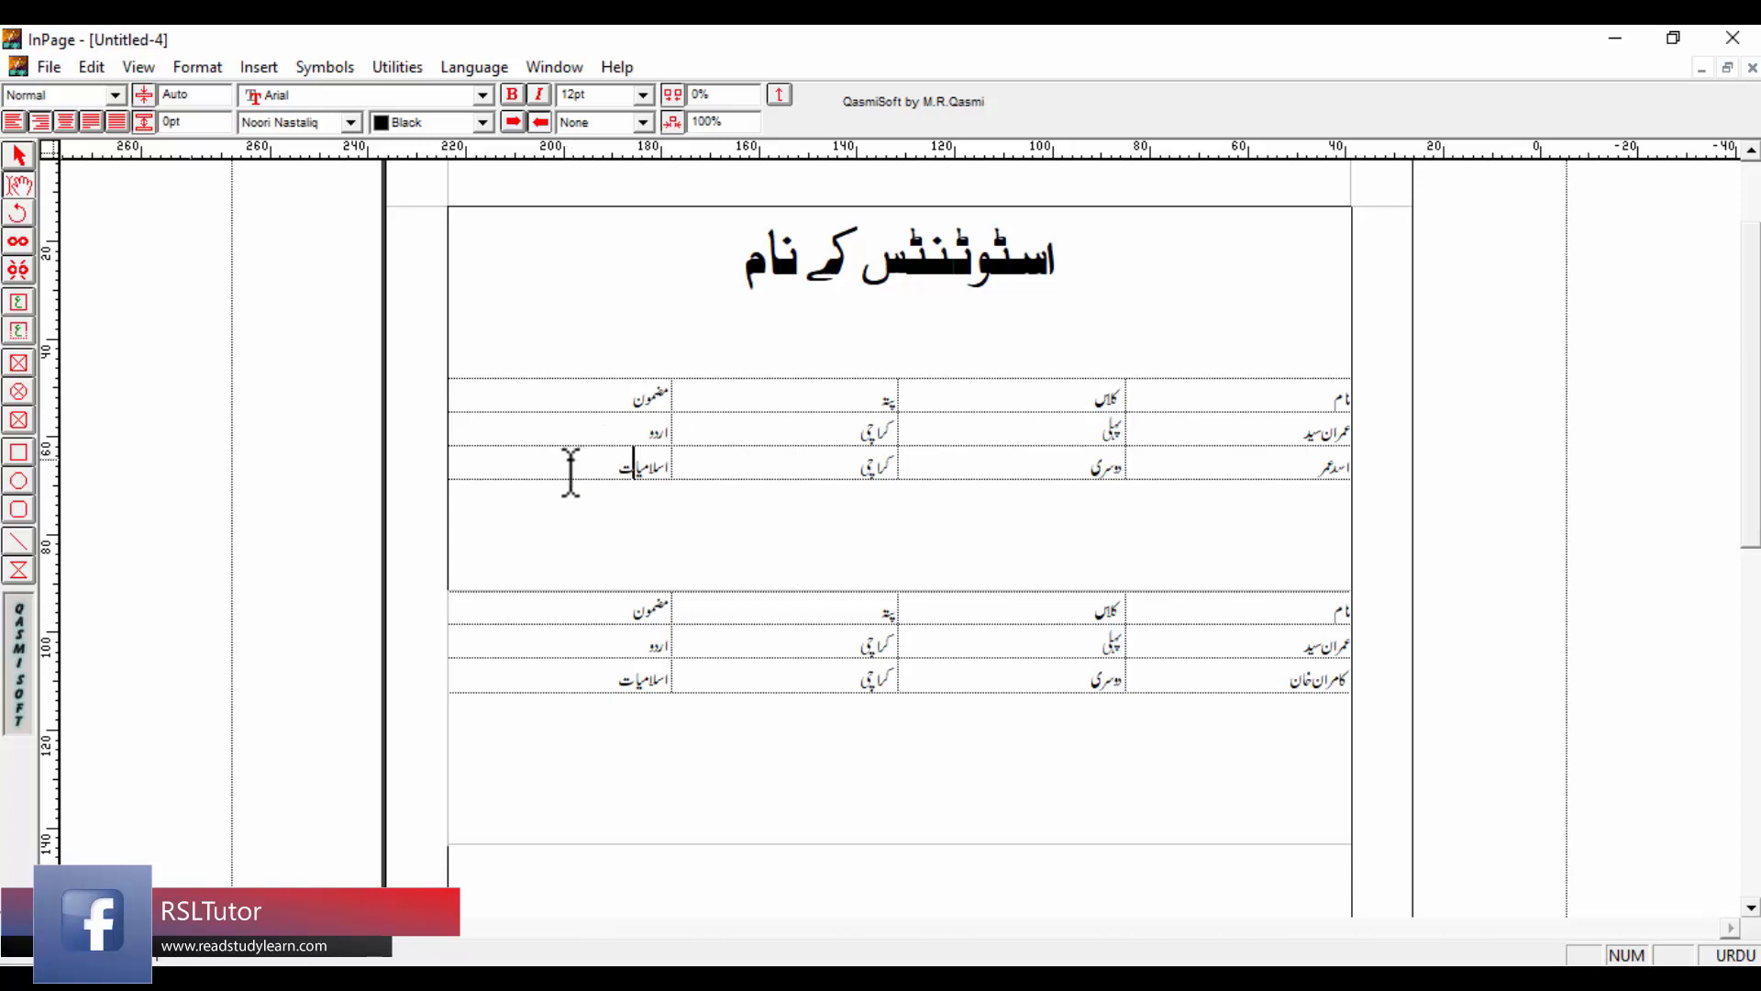
- Narrow the name, class and address columns of the upper table by moving their dividers, leaving the remaining width to the subject column
drag(569, 471, 1344, 391)
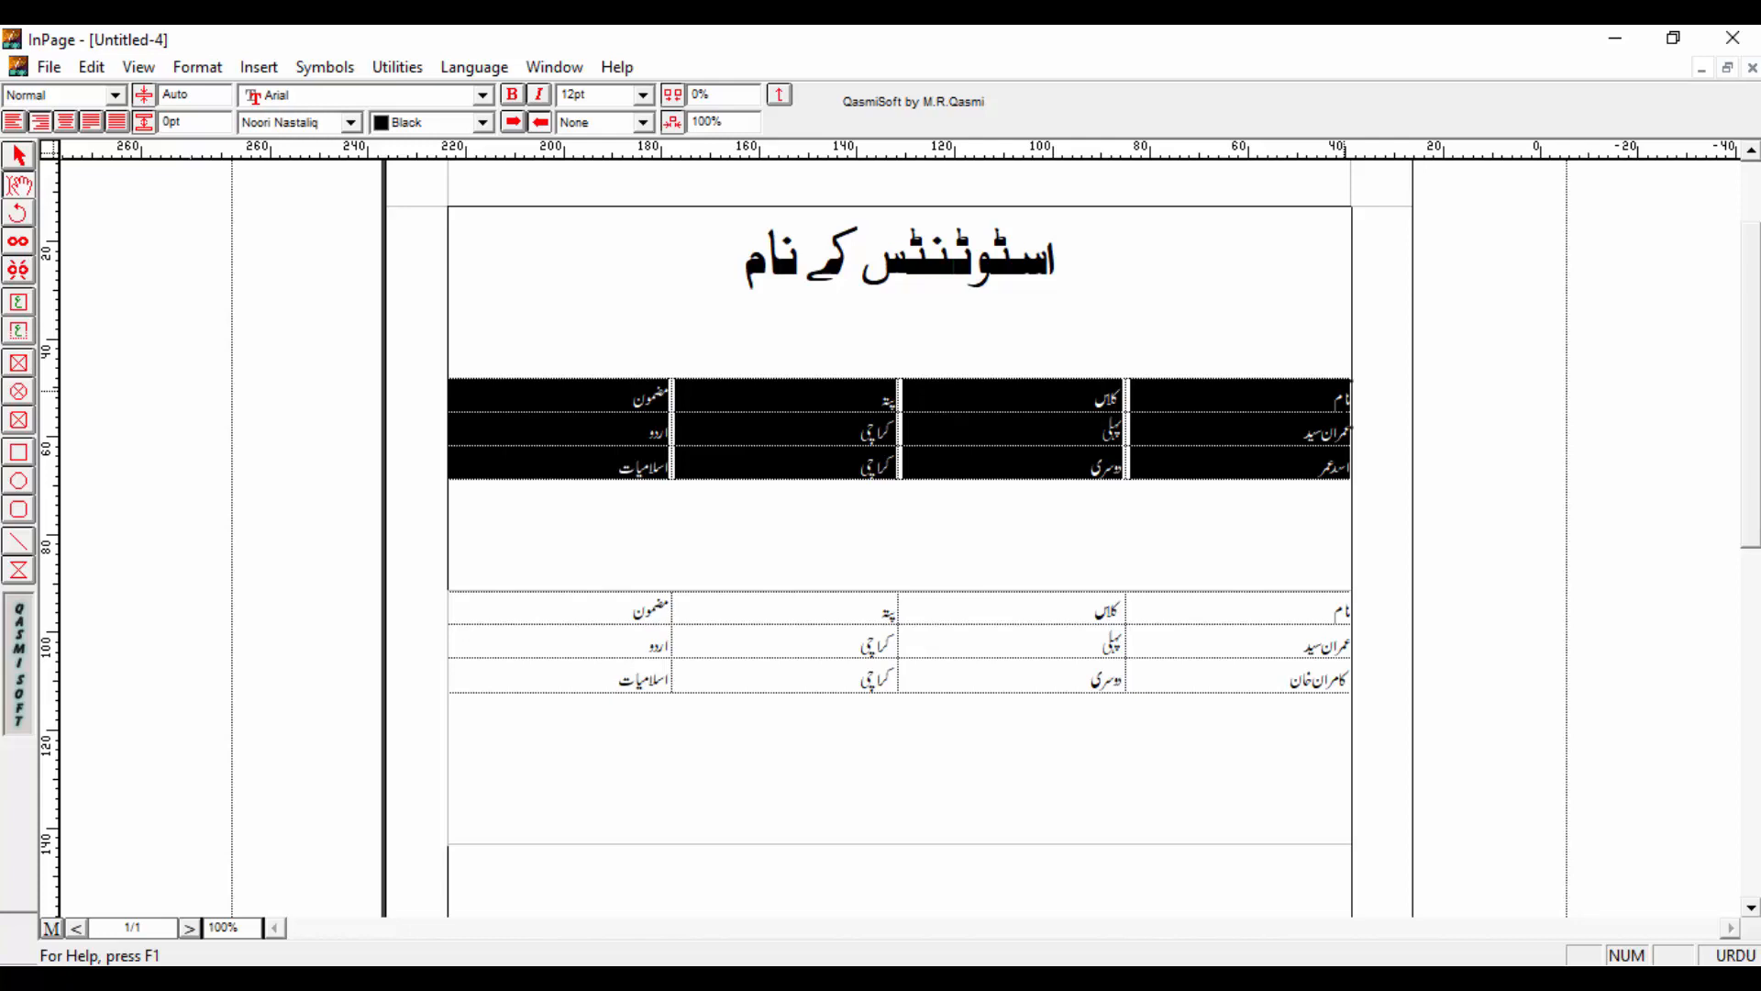
click(1192, 427)
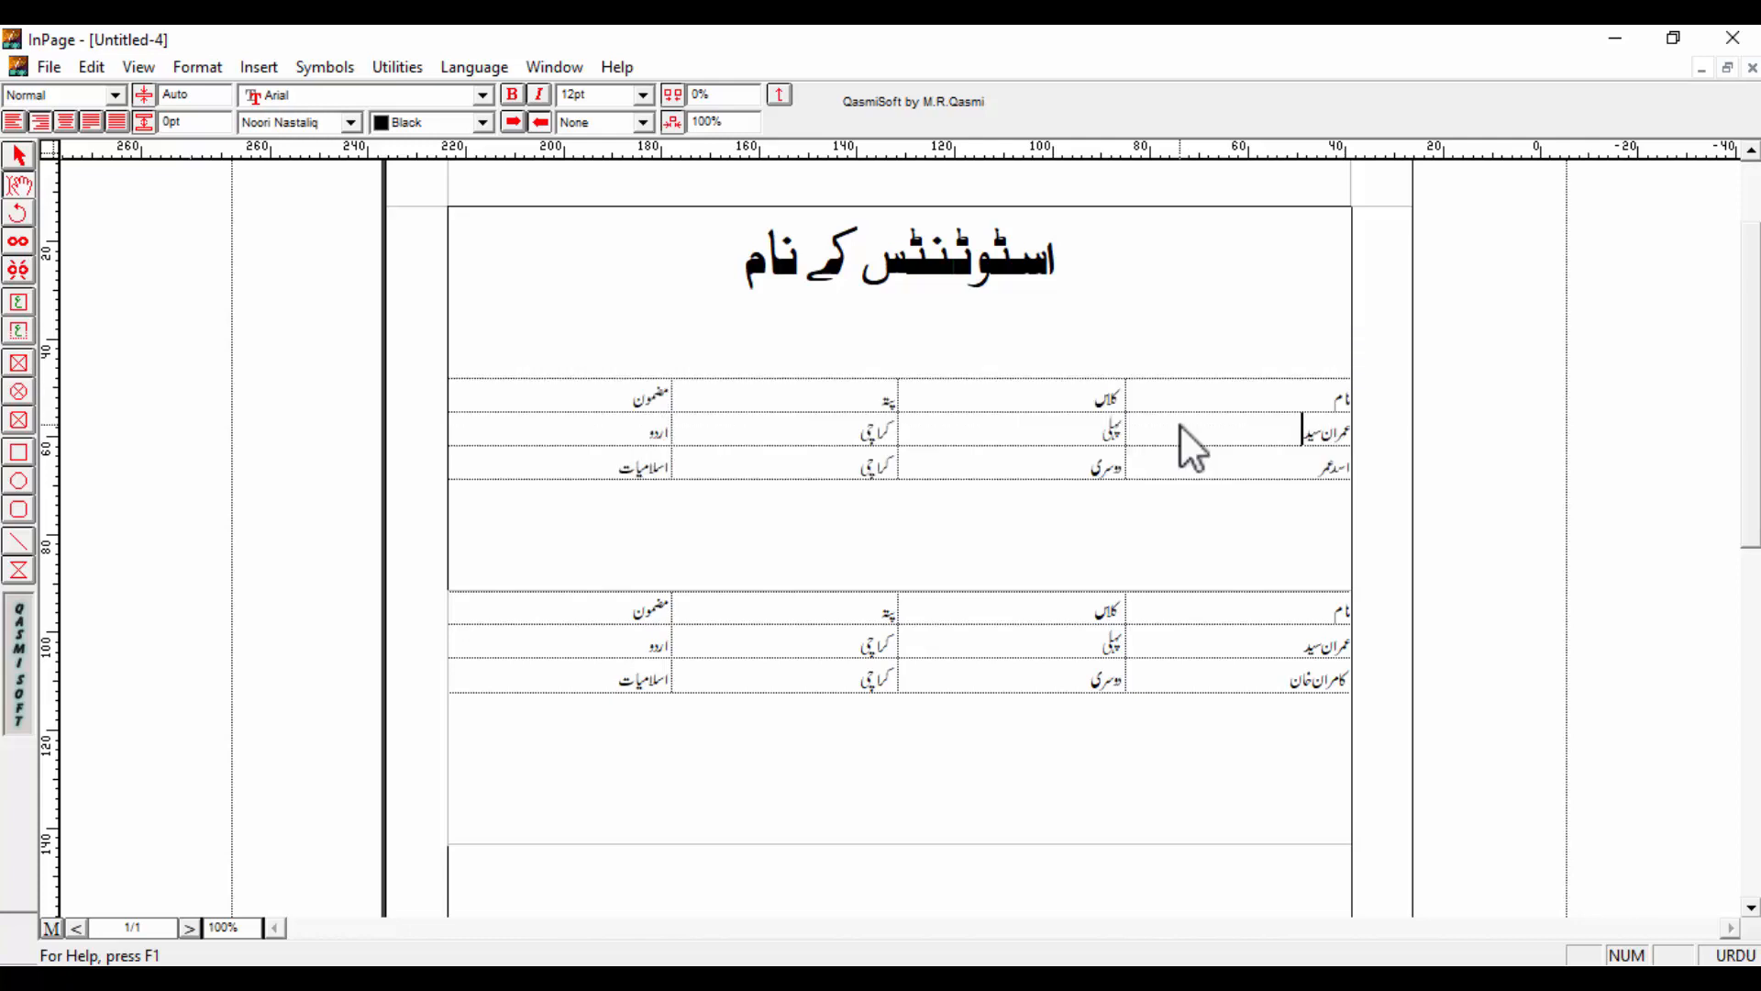
drag(1126, 425, 1124, 425)
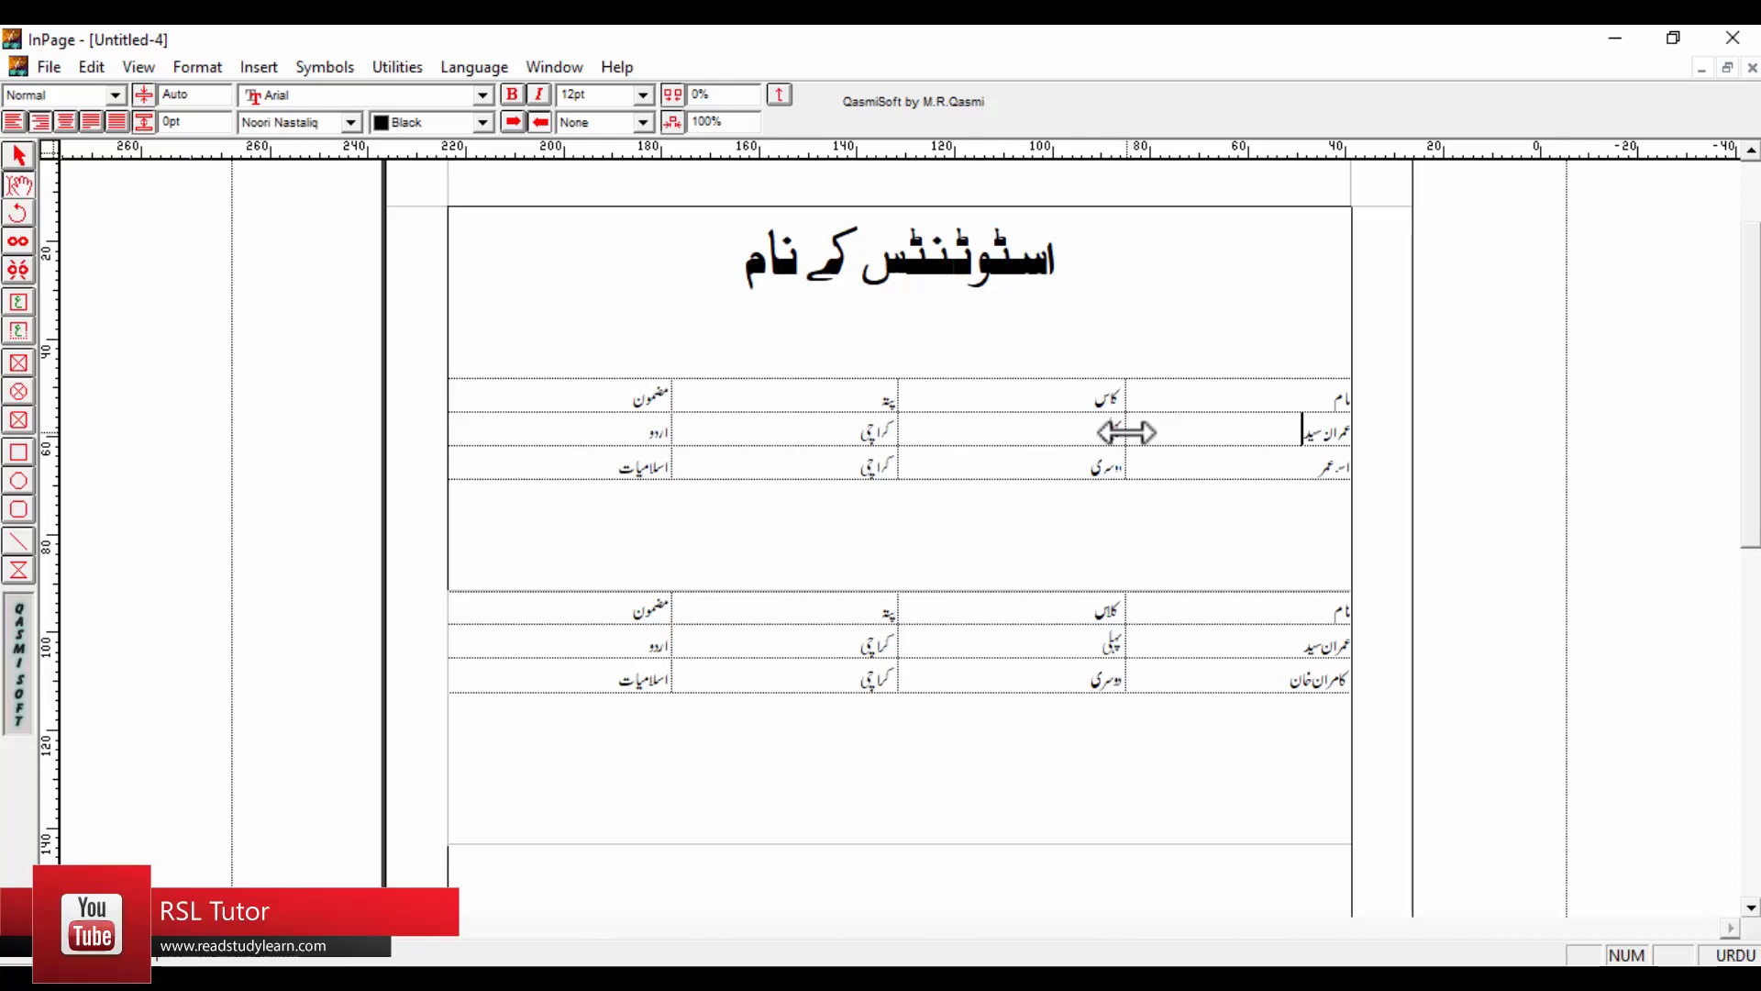
drag(1126, 432, 1221, 441)
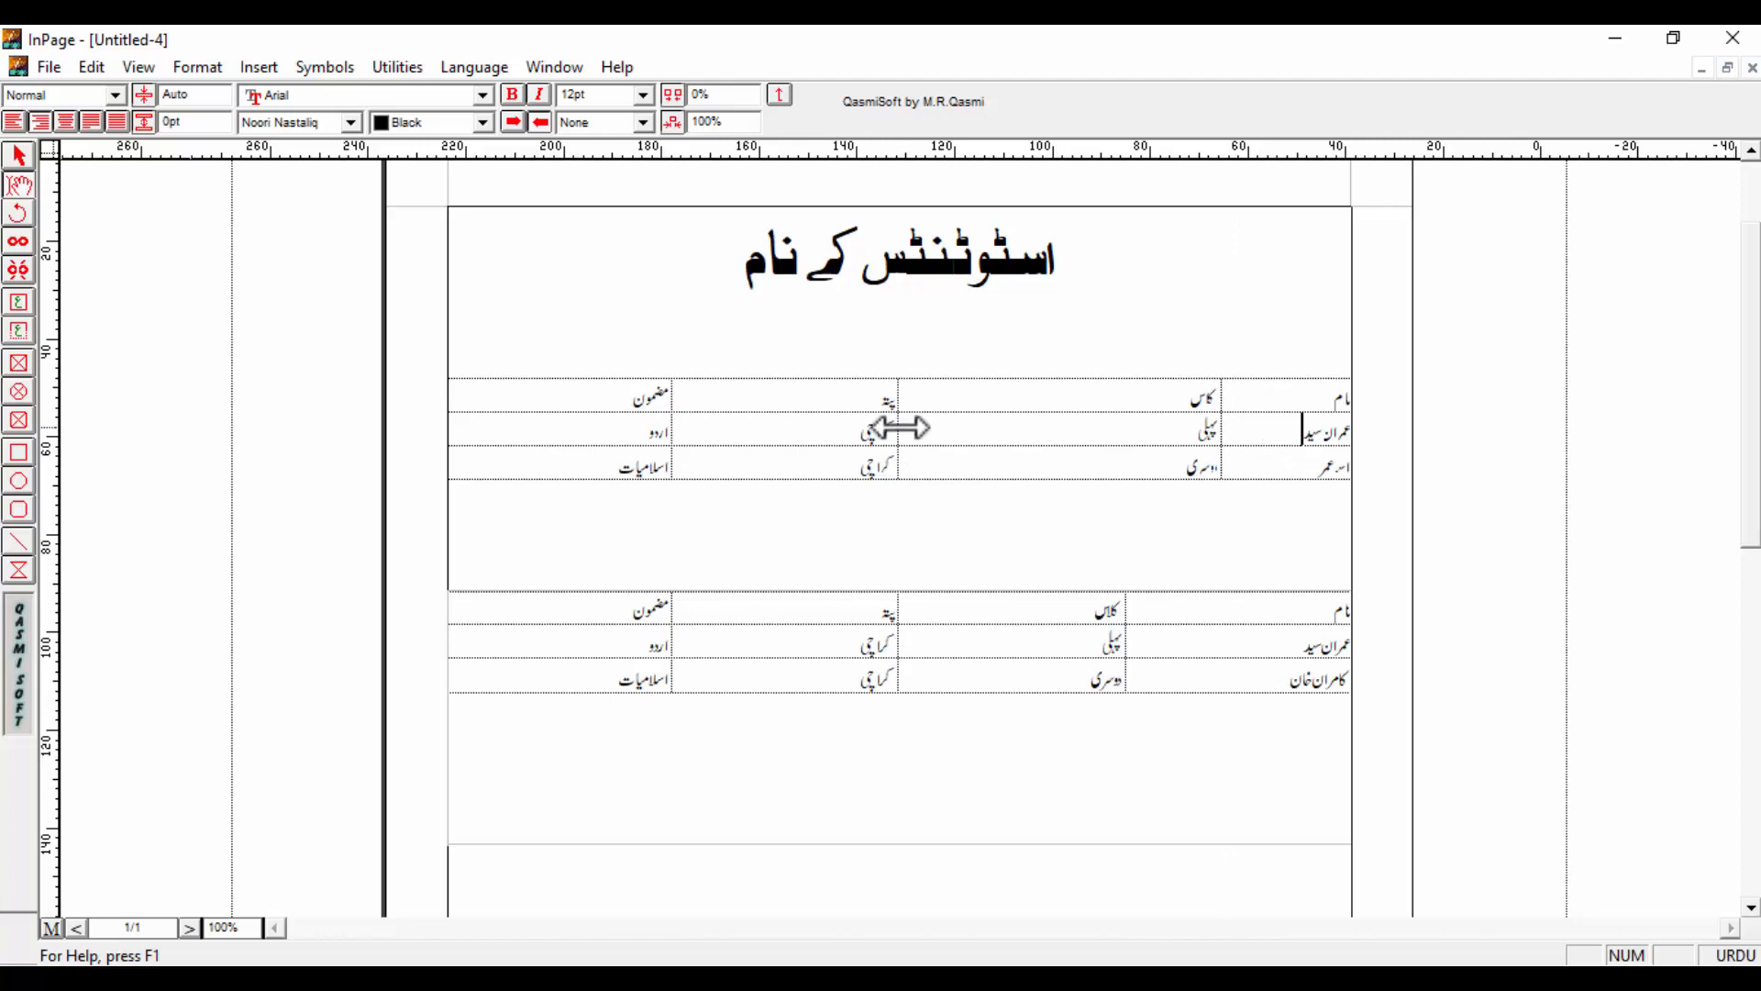
drag(899, 427, 1100, 437)
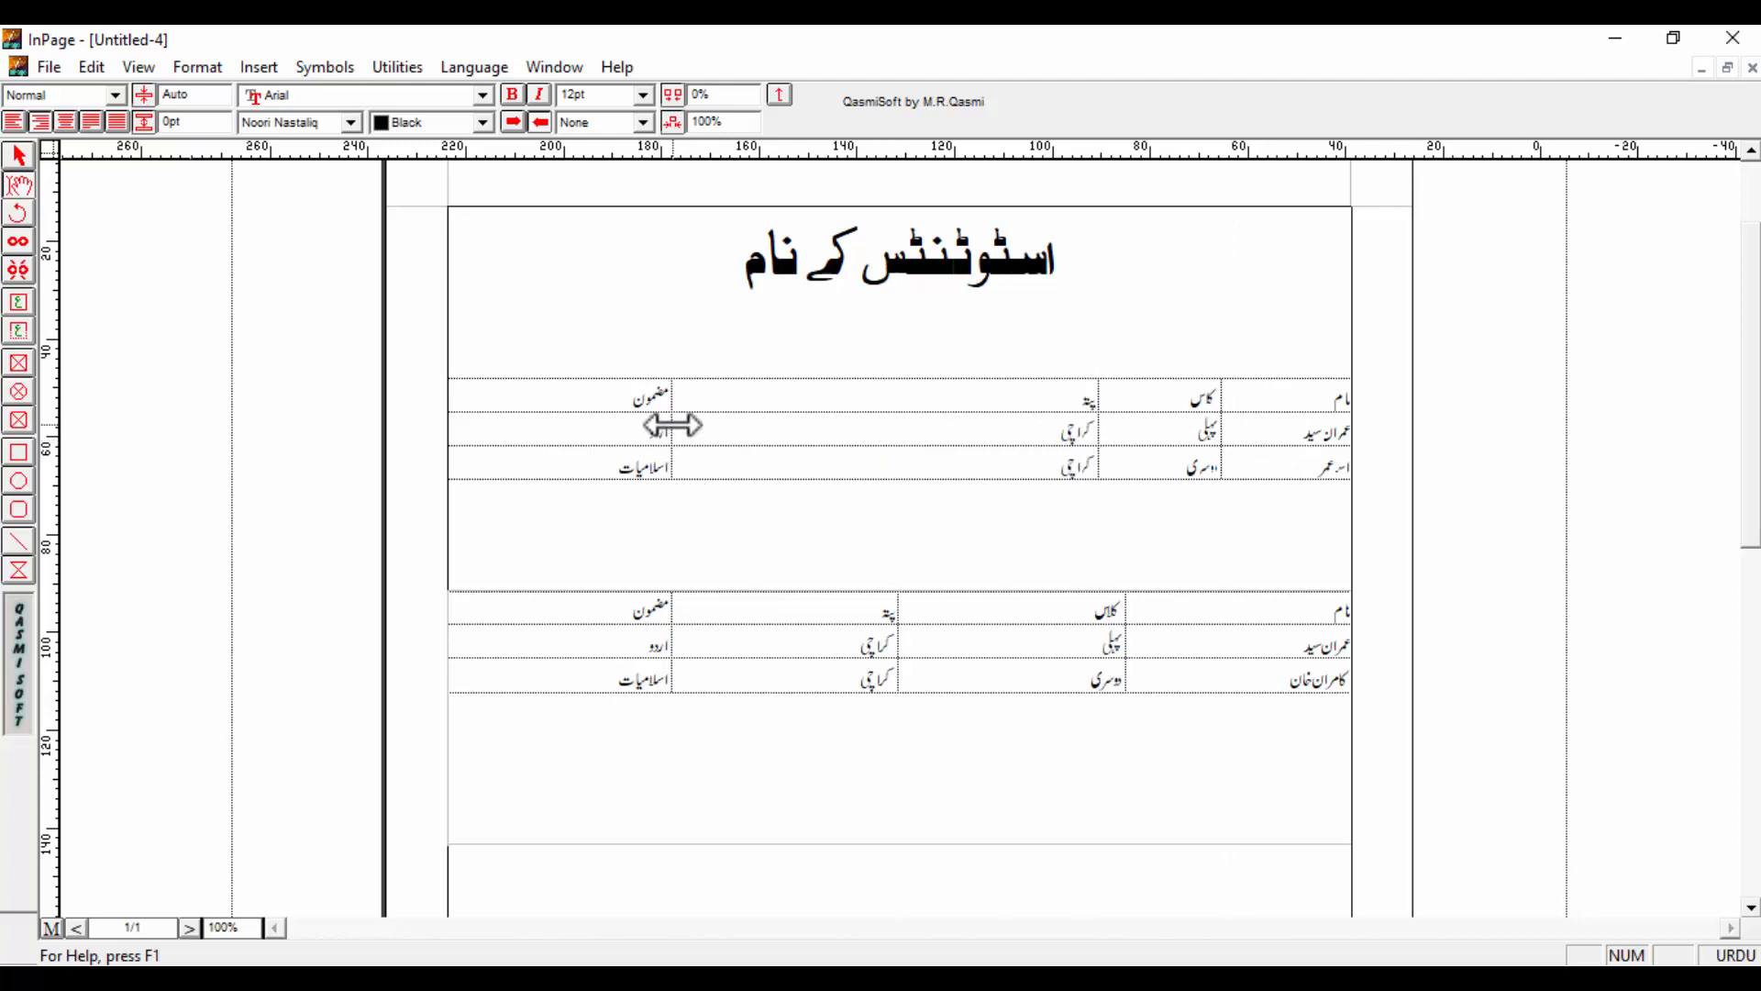
drag(673, 425, 917, 431)
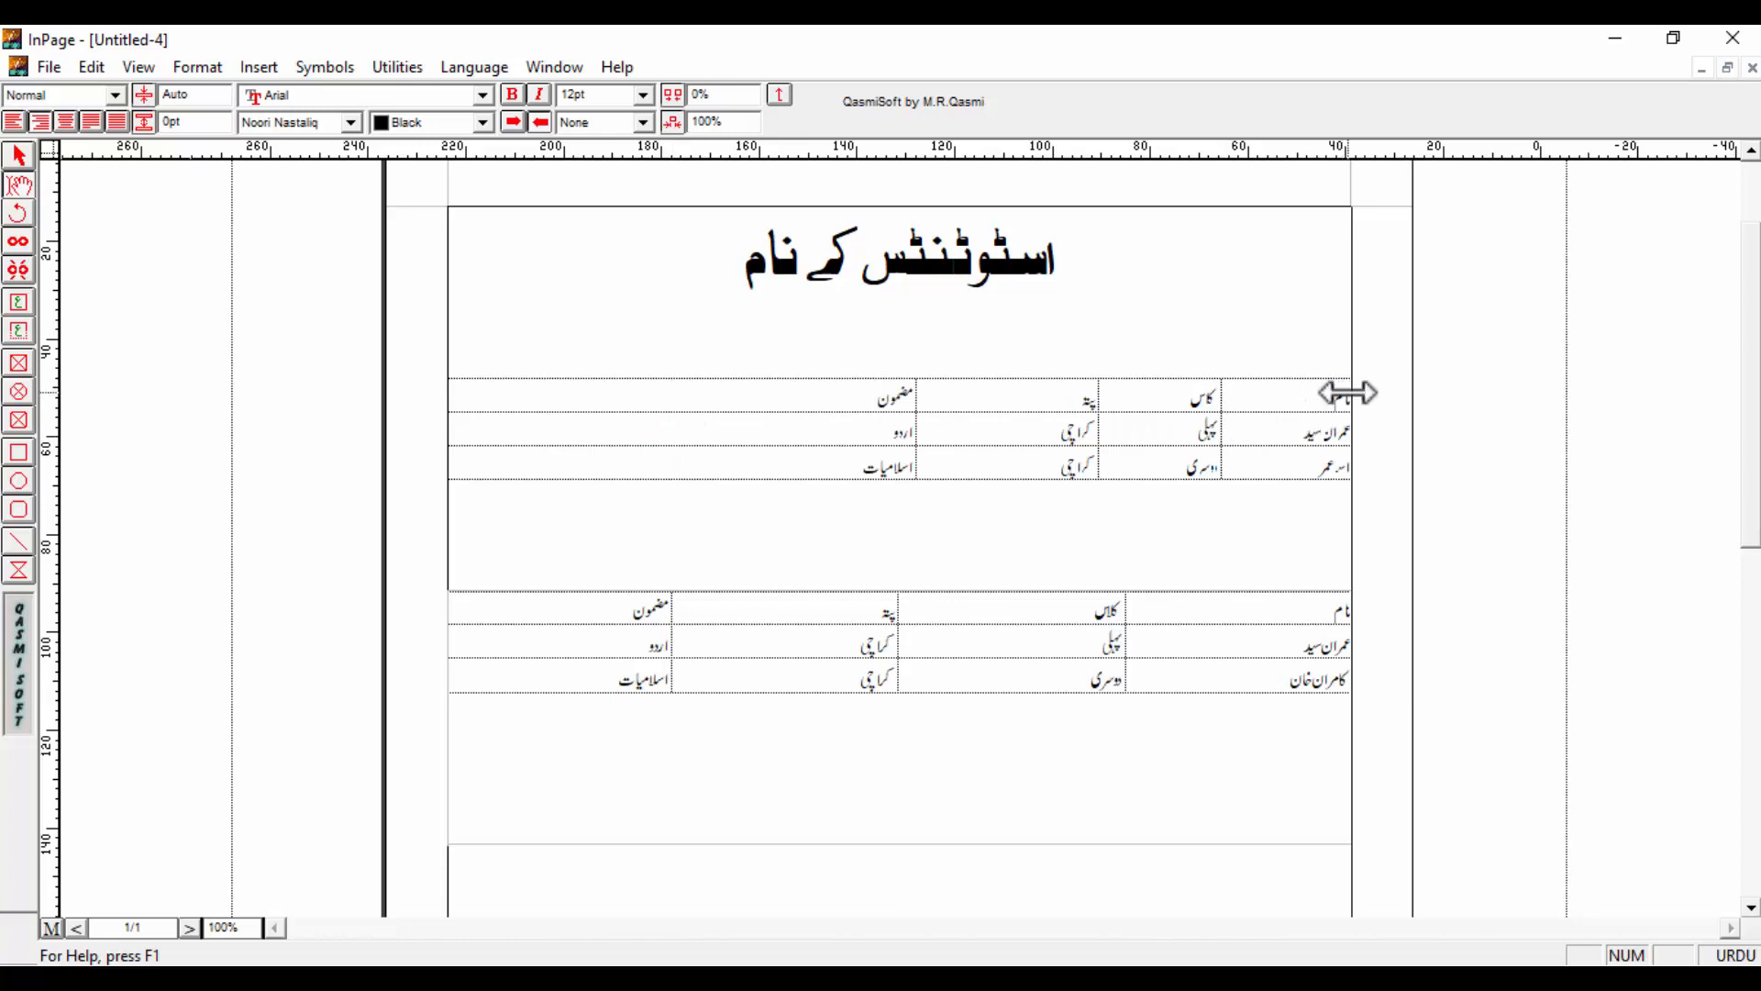
- Select the entire header row of the upper table
drag(817, 403, 1372, 410)
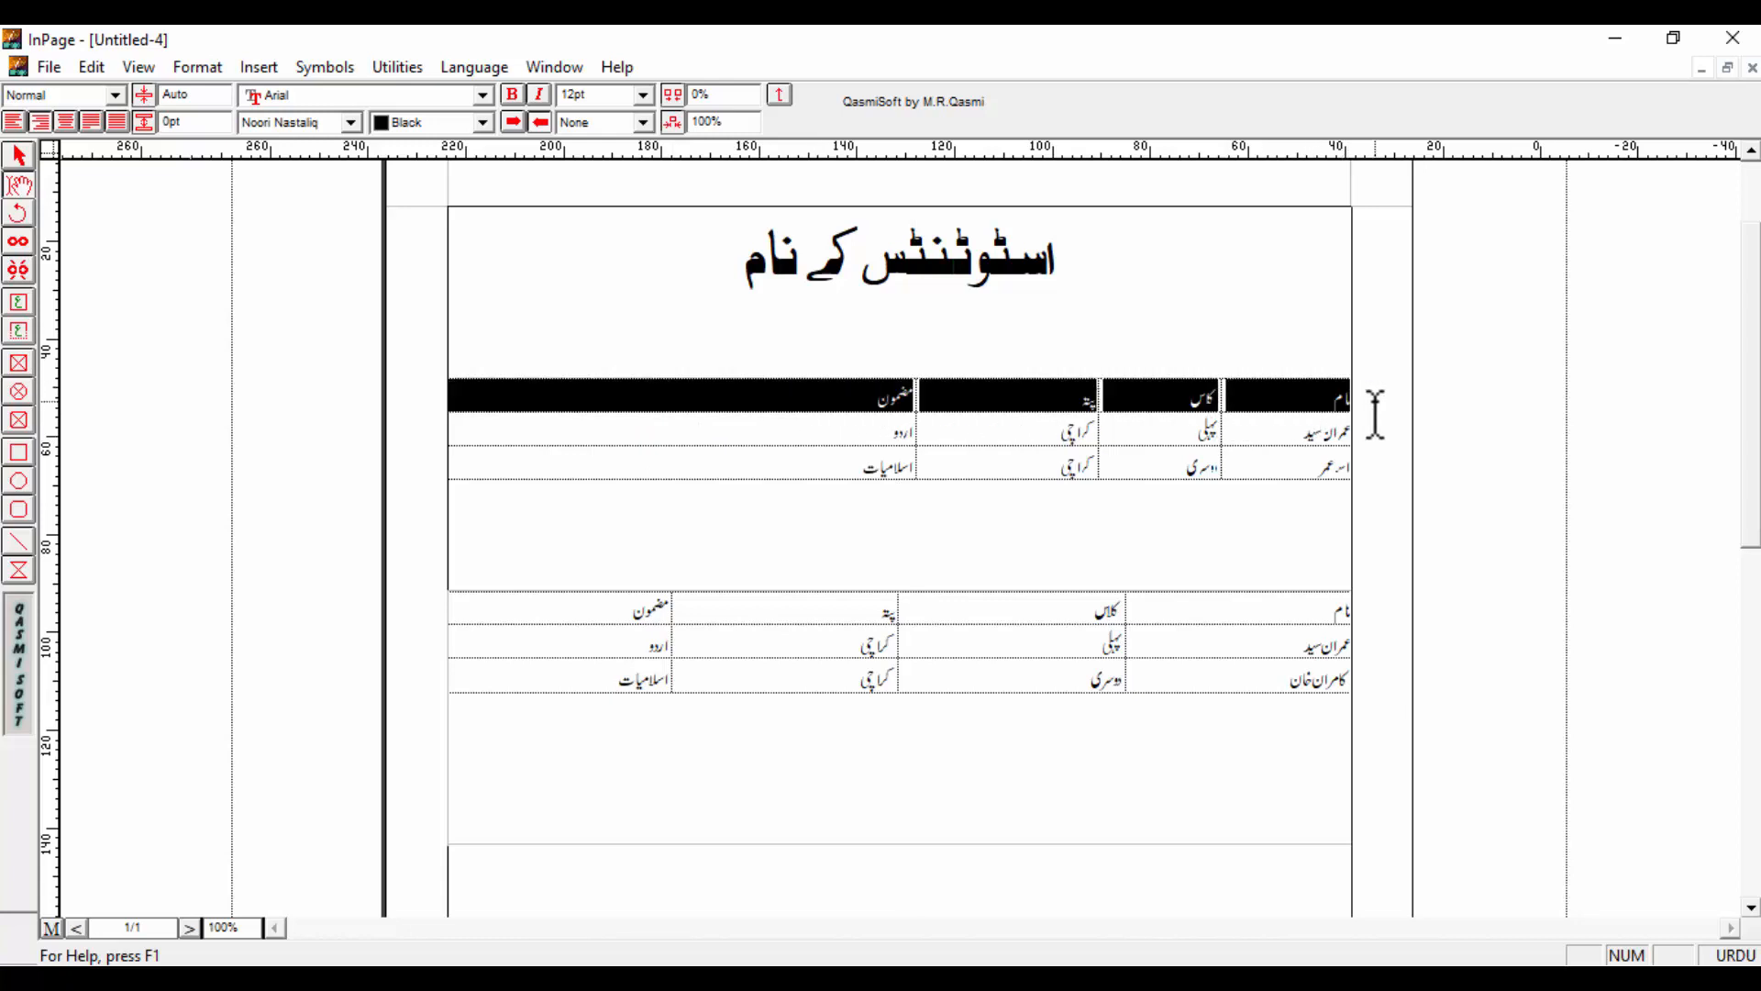
click(1030, 425)
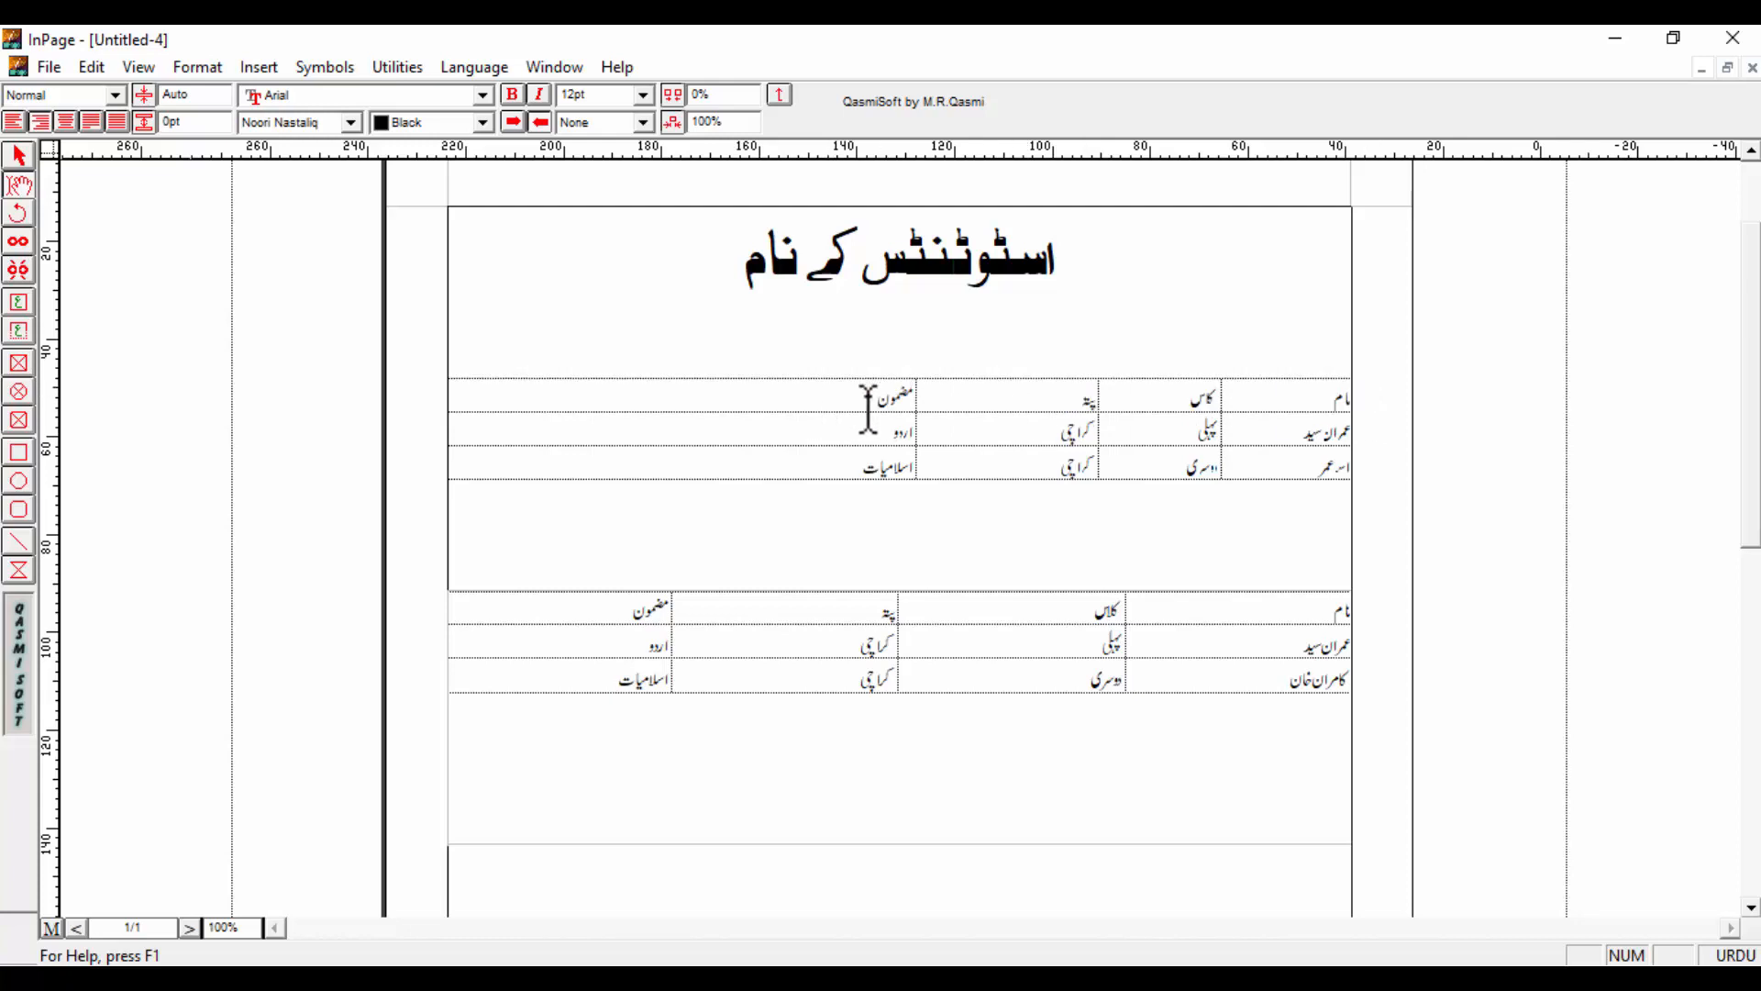
drag(868, 403, 1316, 491)
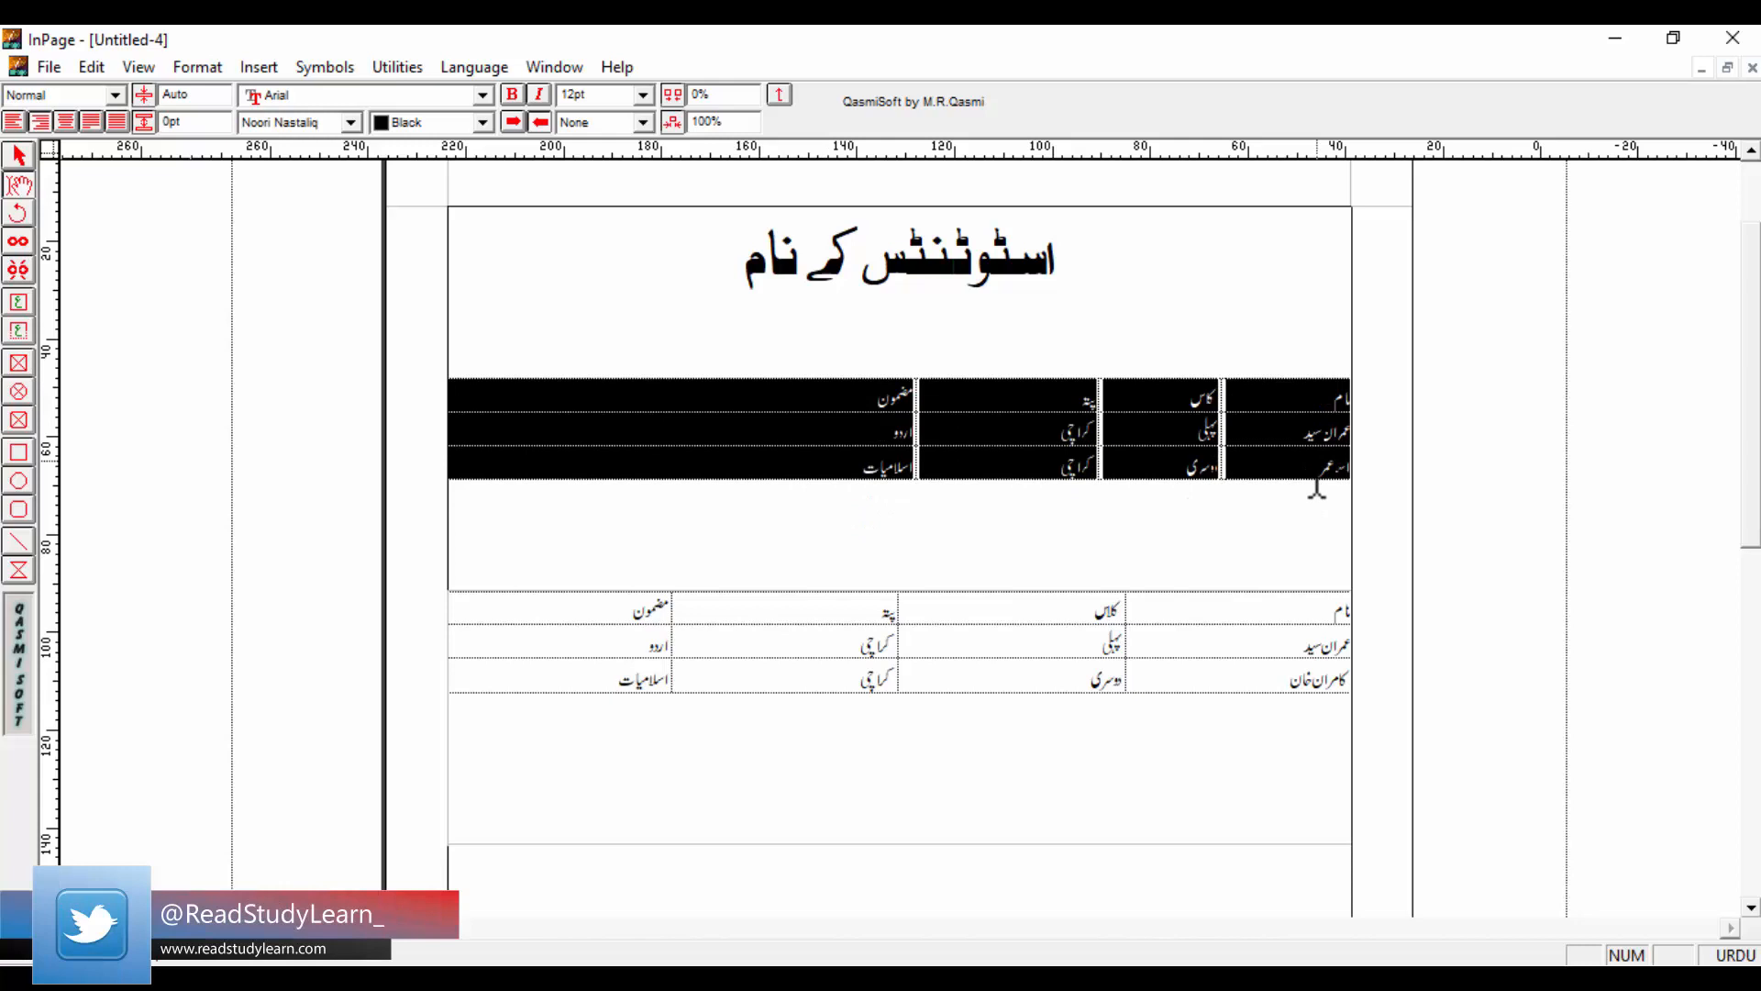
click(1318, 464)
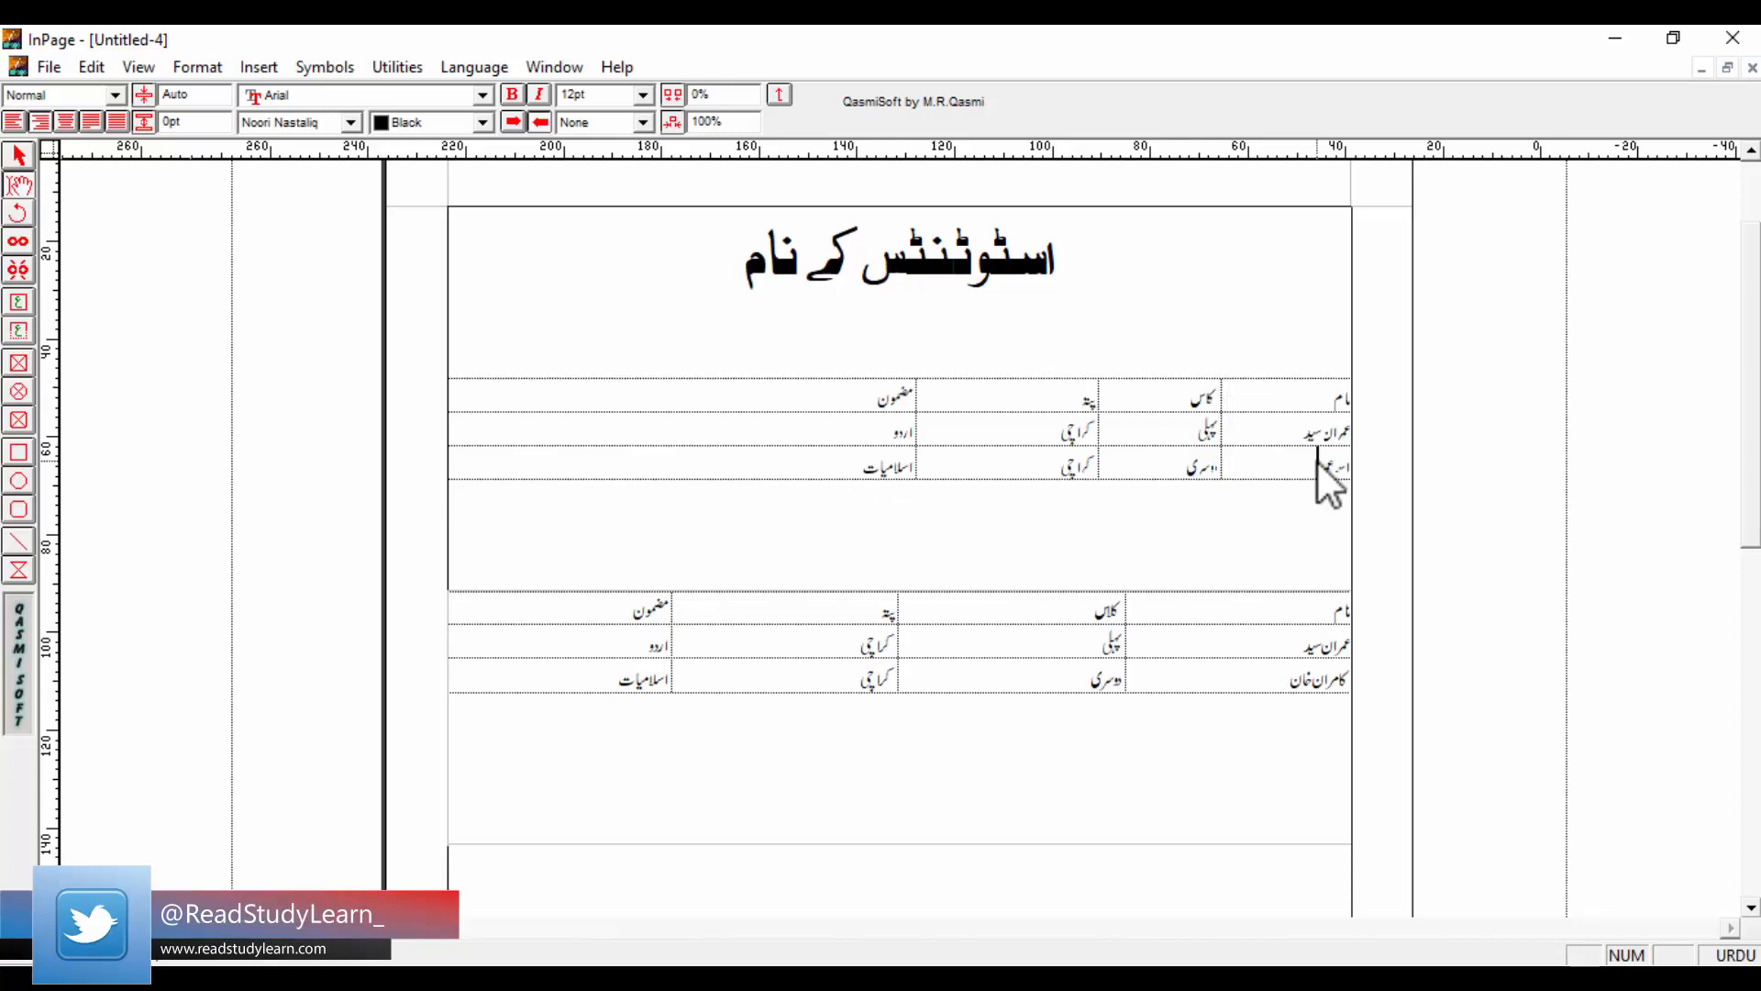
drag(789, 402, 959, 401)
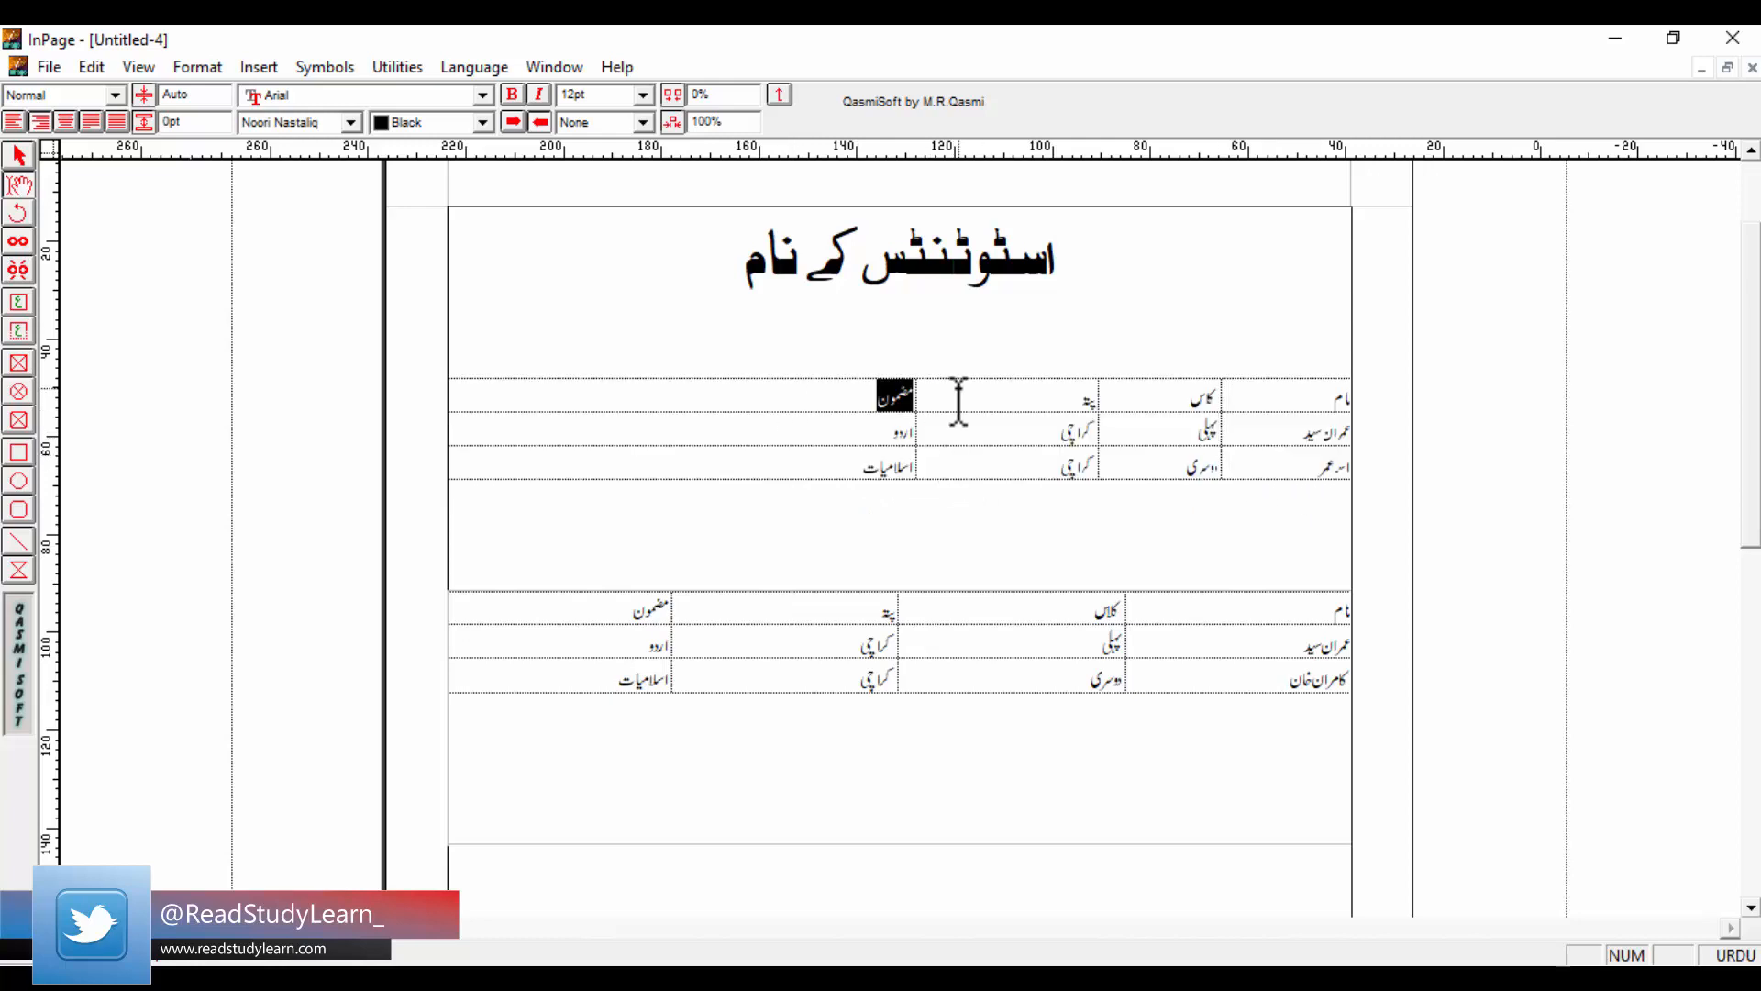
click(955, 396)
drag(830, 411, 1354, 413)
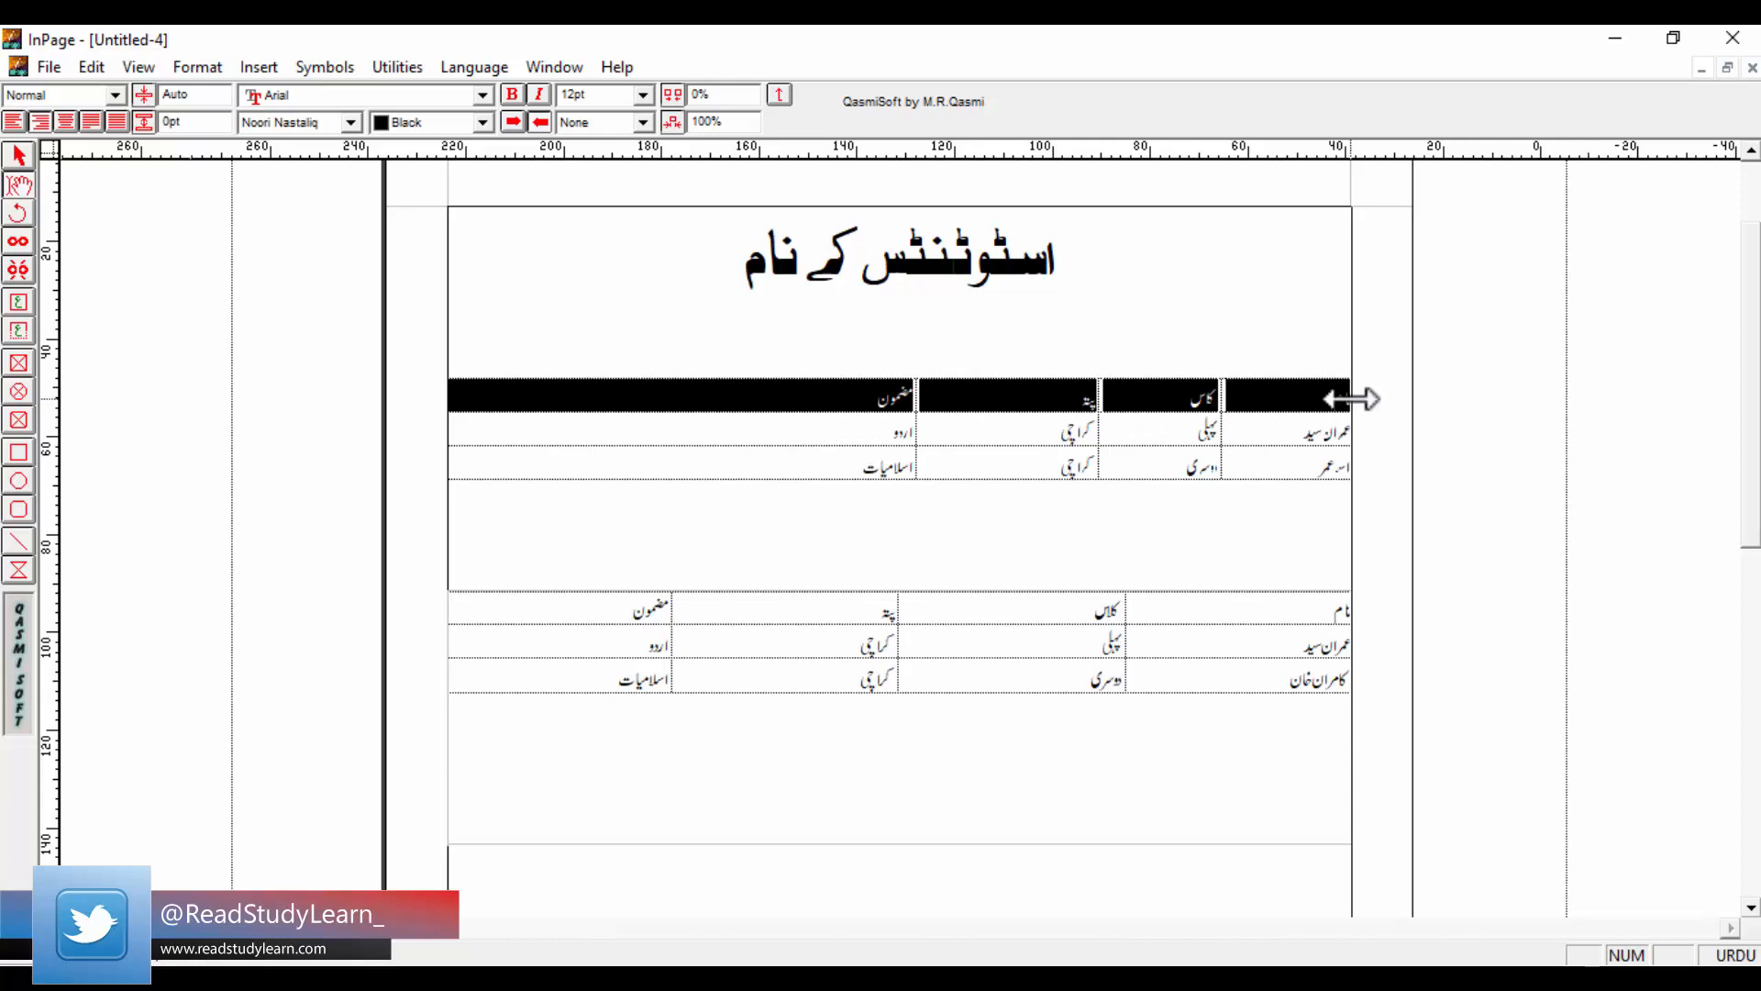
- Examine the column width, gap and alignment options in the header row's Table Format settings without applying changes
right_click(1037, 404)
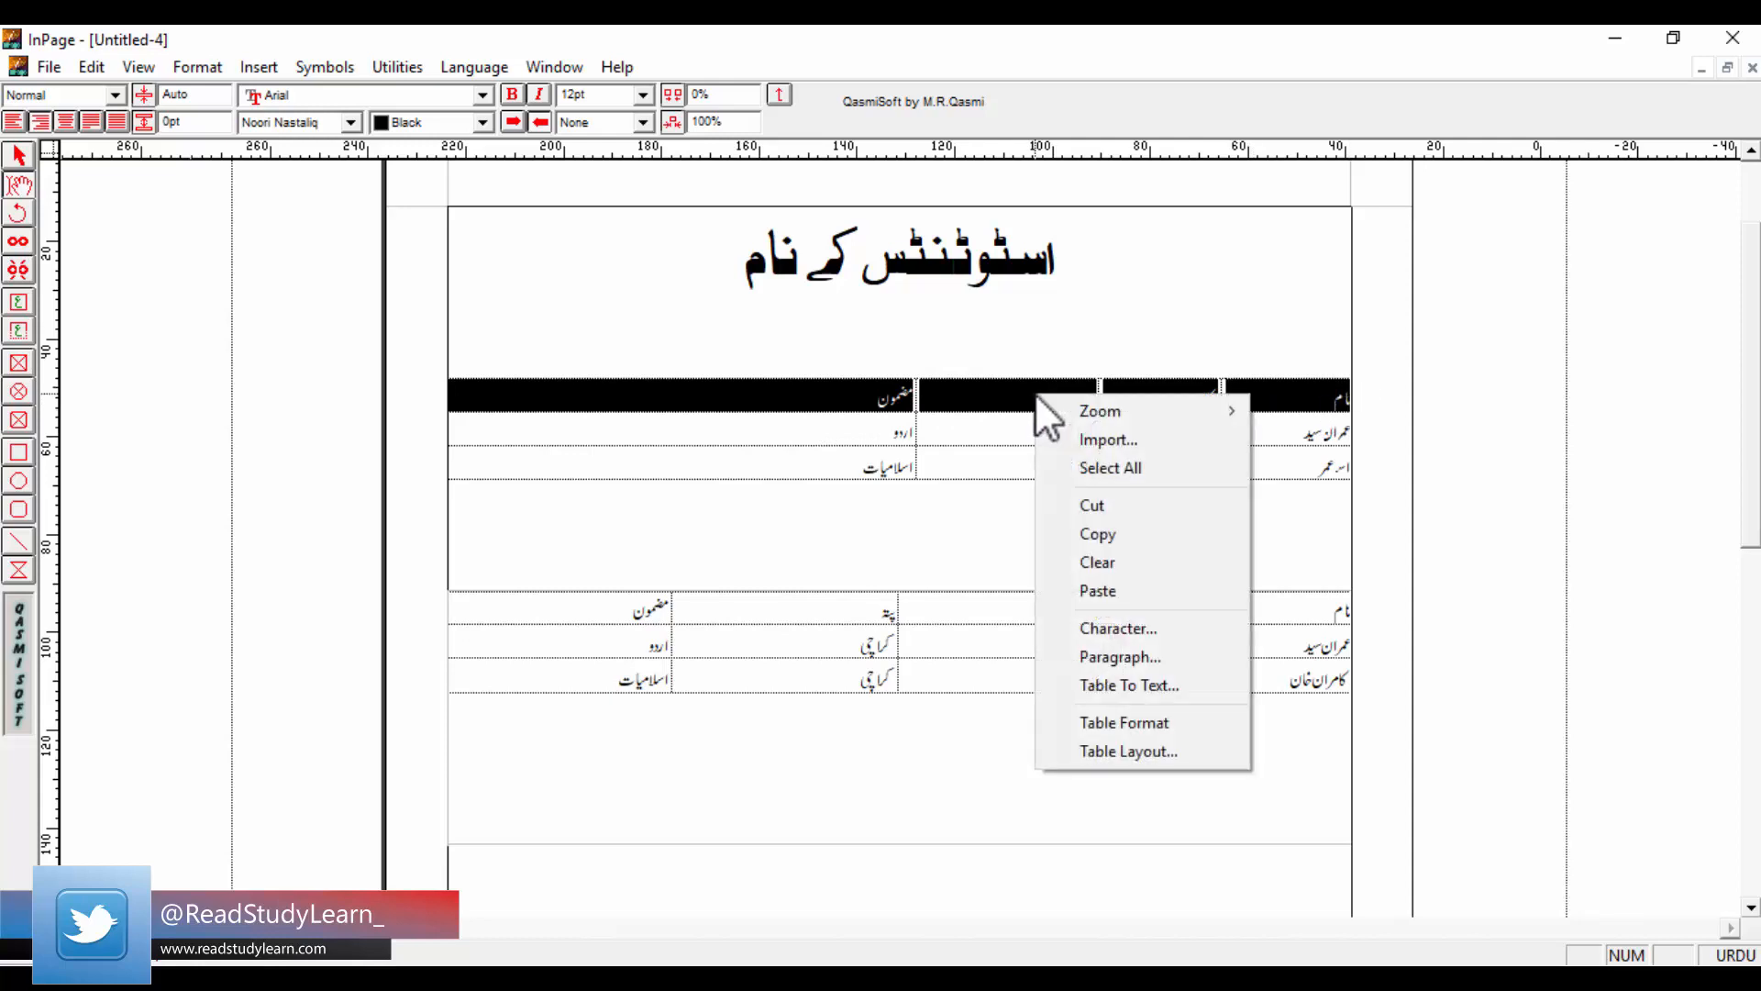
click(1183, 730)
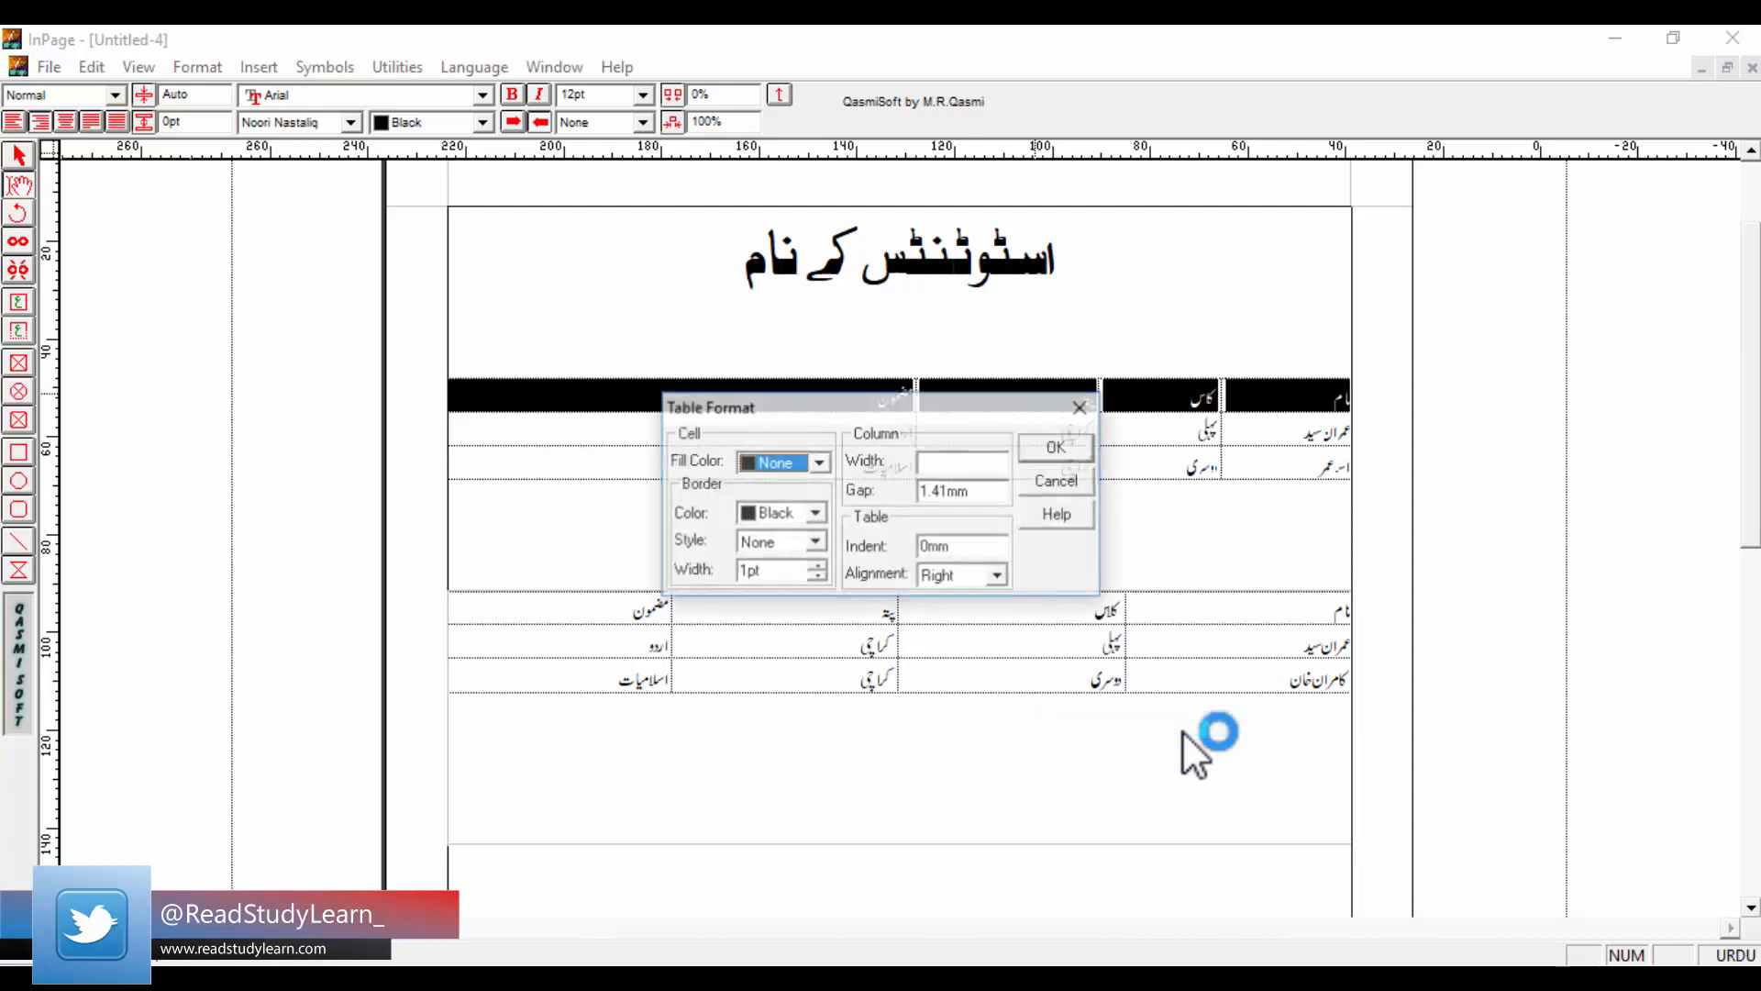
drag(922, 404, 754, 467)
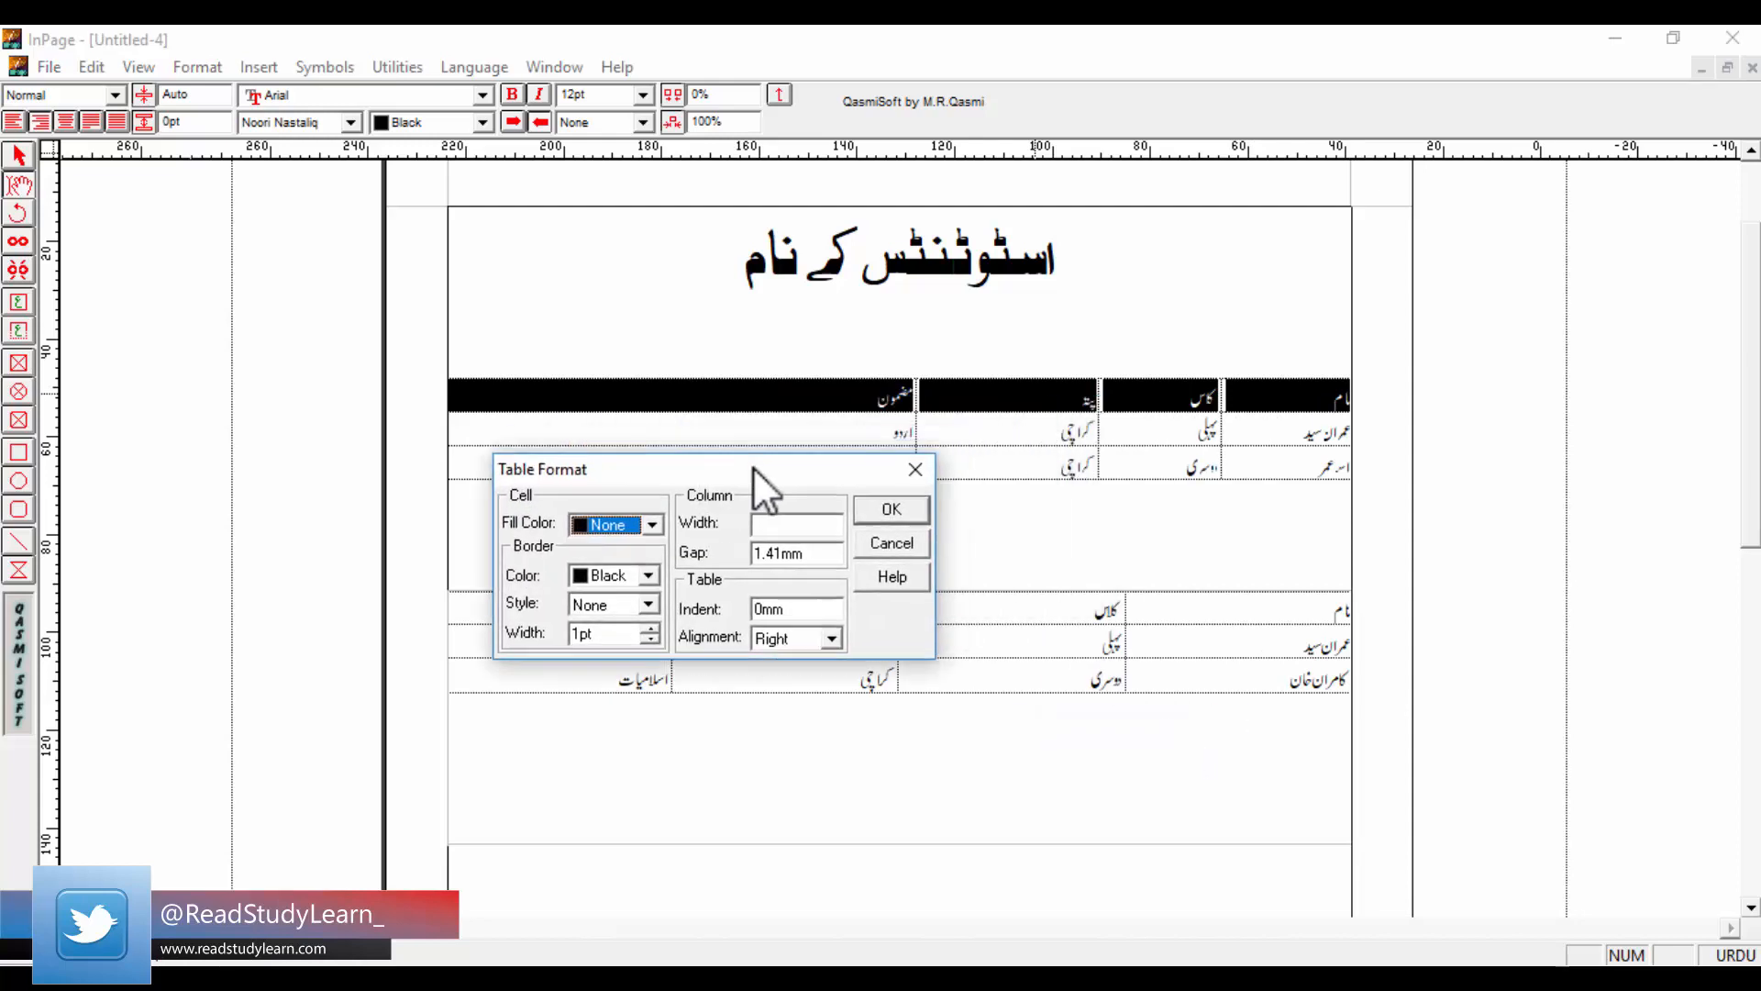
click(781, 523)
drag(757, 480, 917, 483)
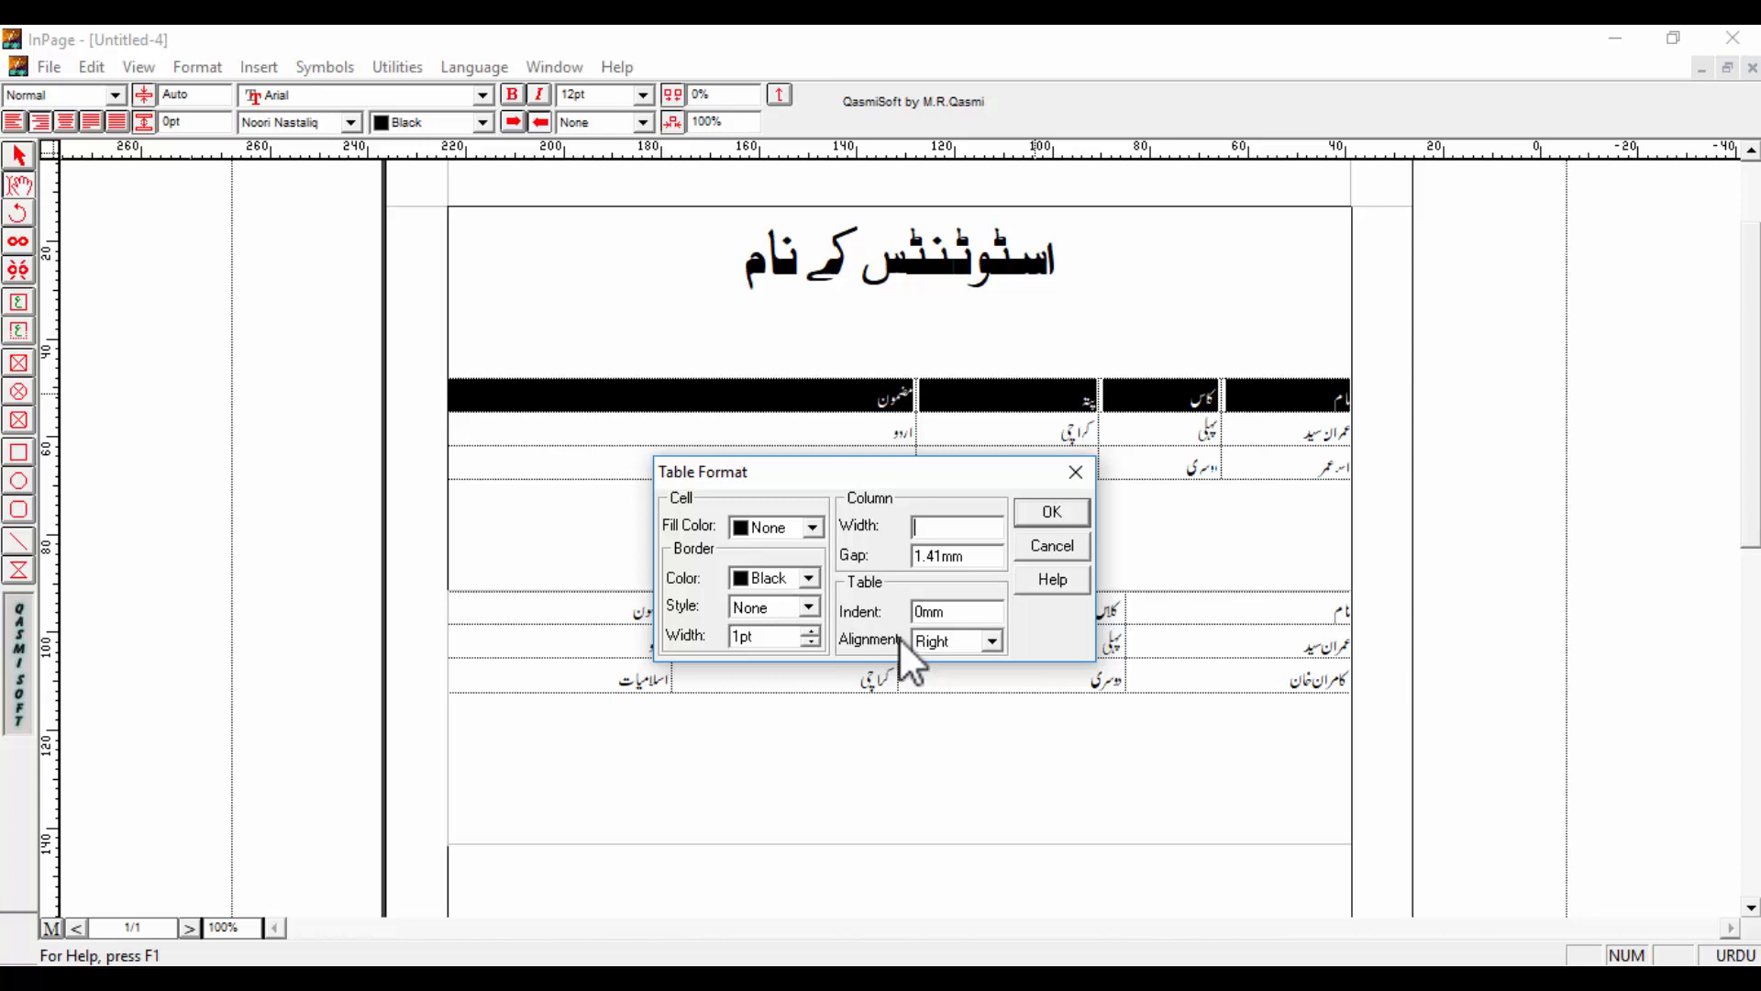
click(990, 642)
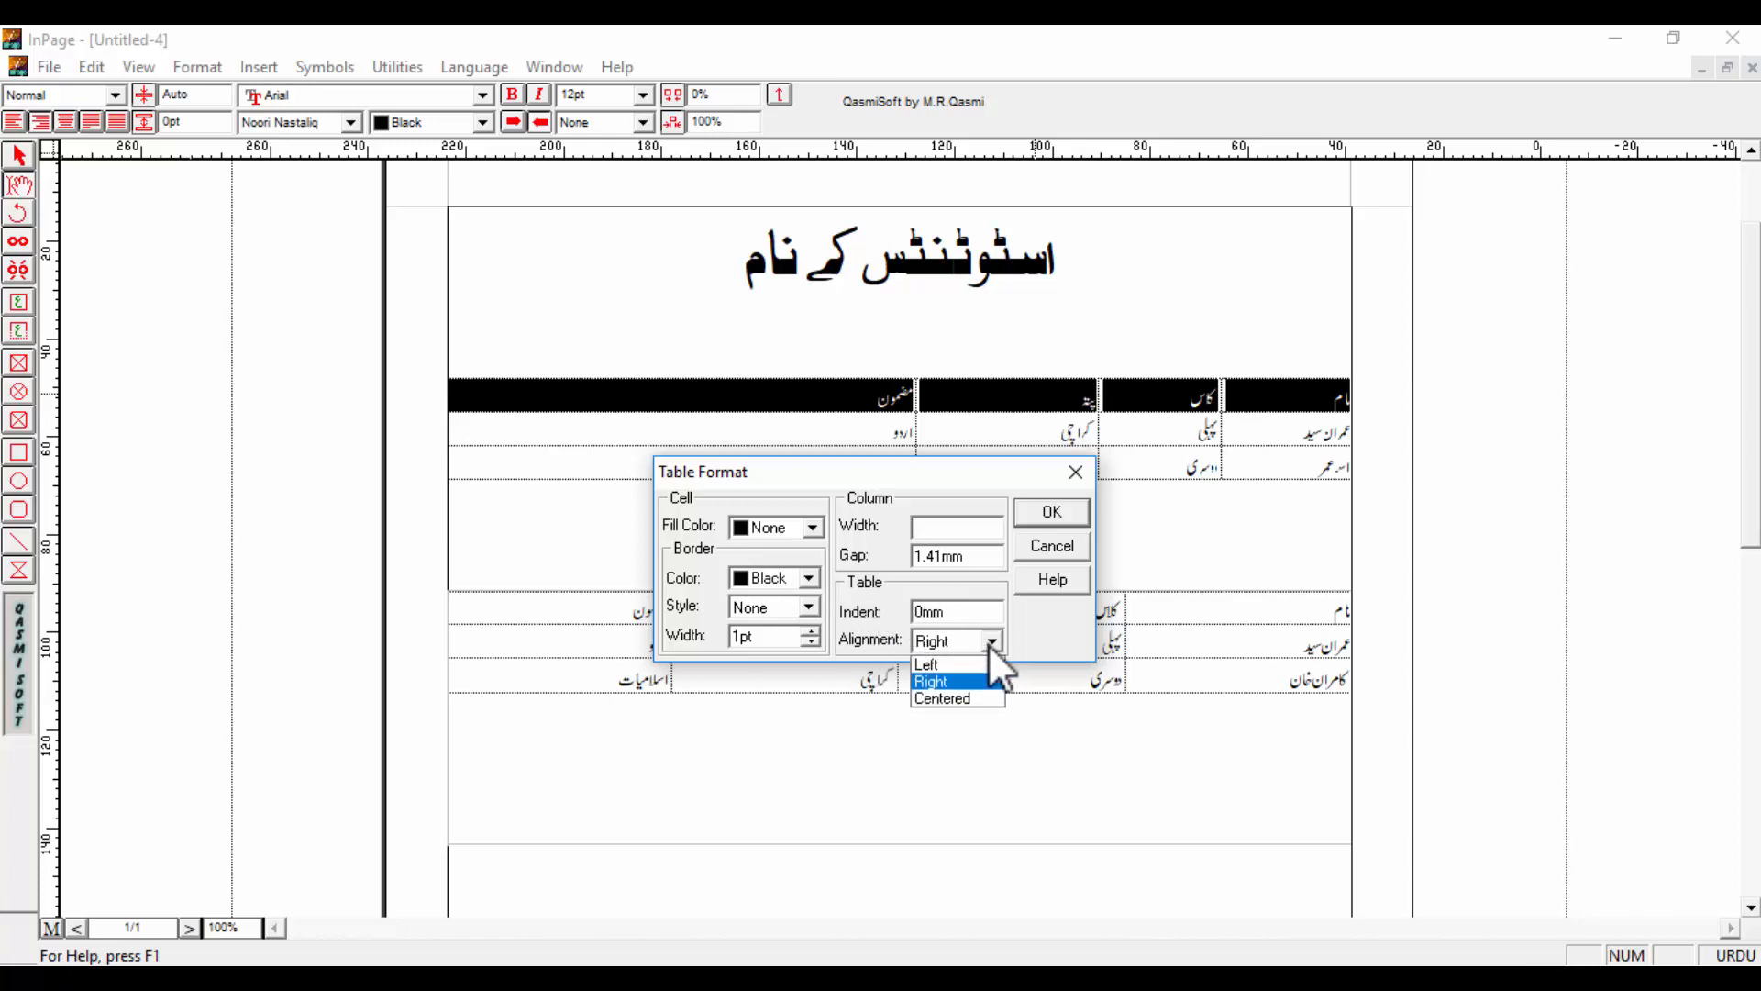
click(983, 696)
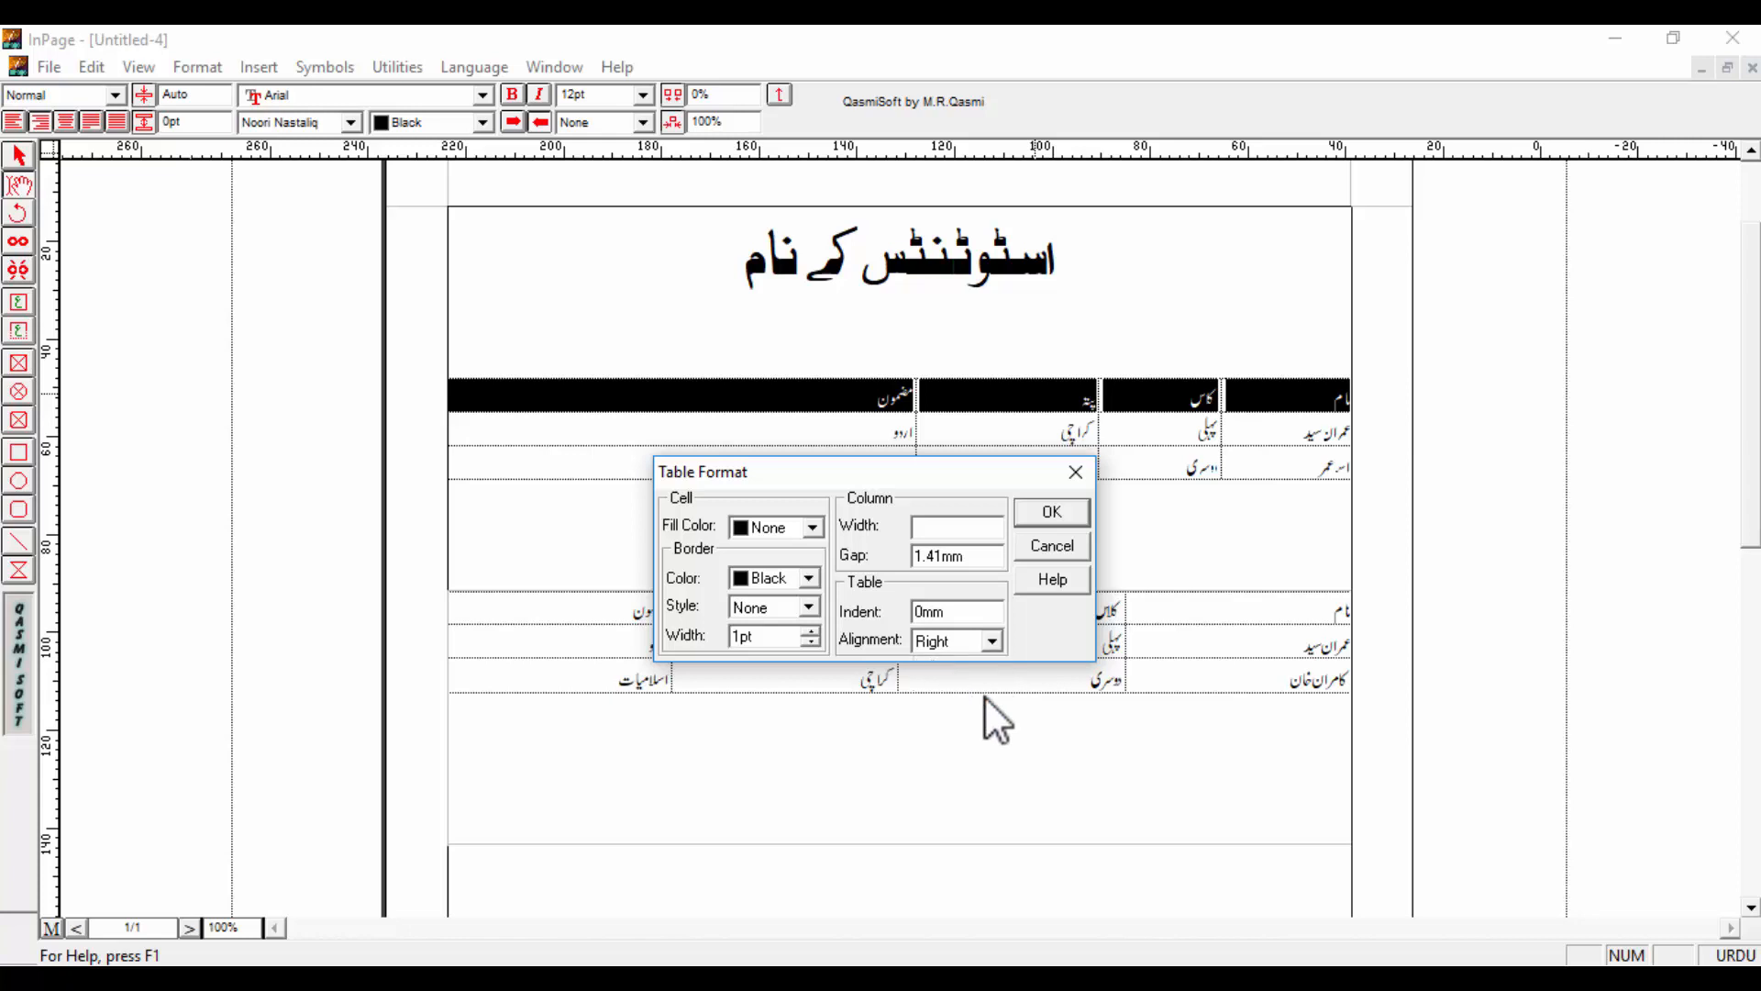
click(957, 527)
drag(965, 556, 942, 556)
click(956, 527)
click(1046, 551)
- Examine the page size, margin and column options offered for a new document without creating one
click(48, 68)
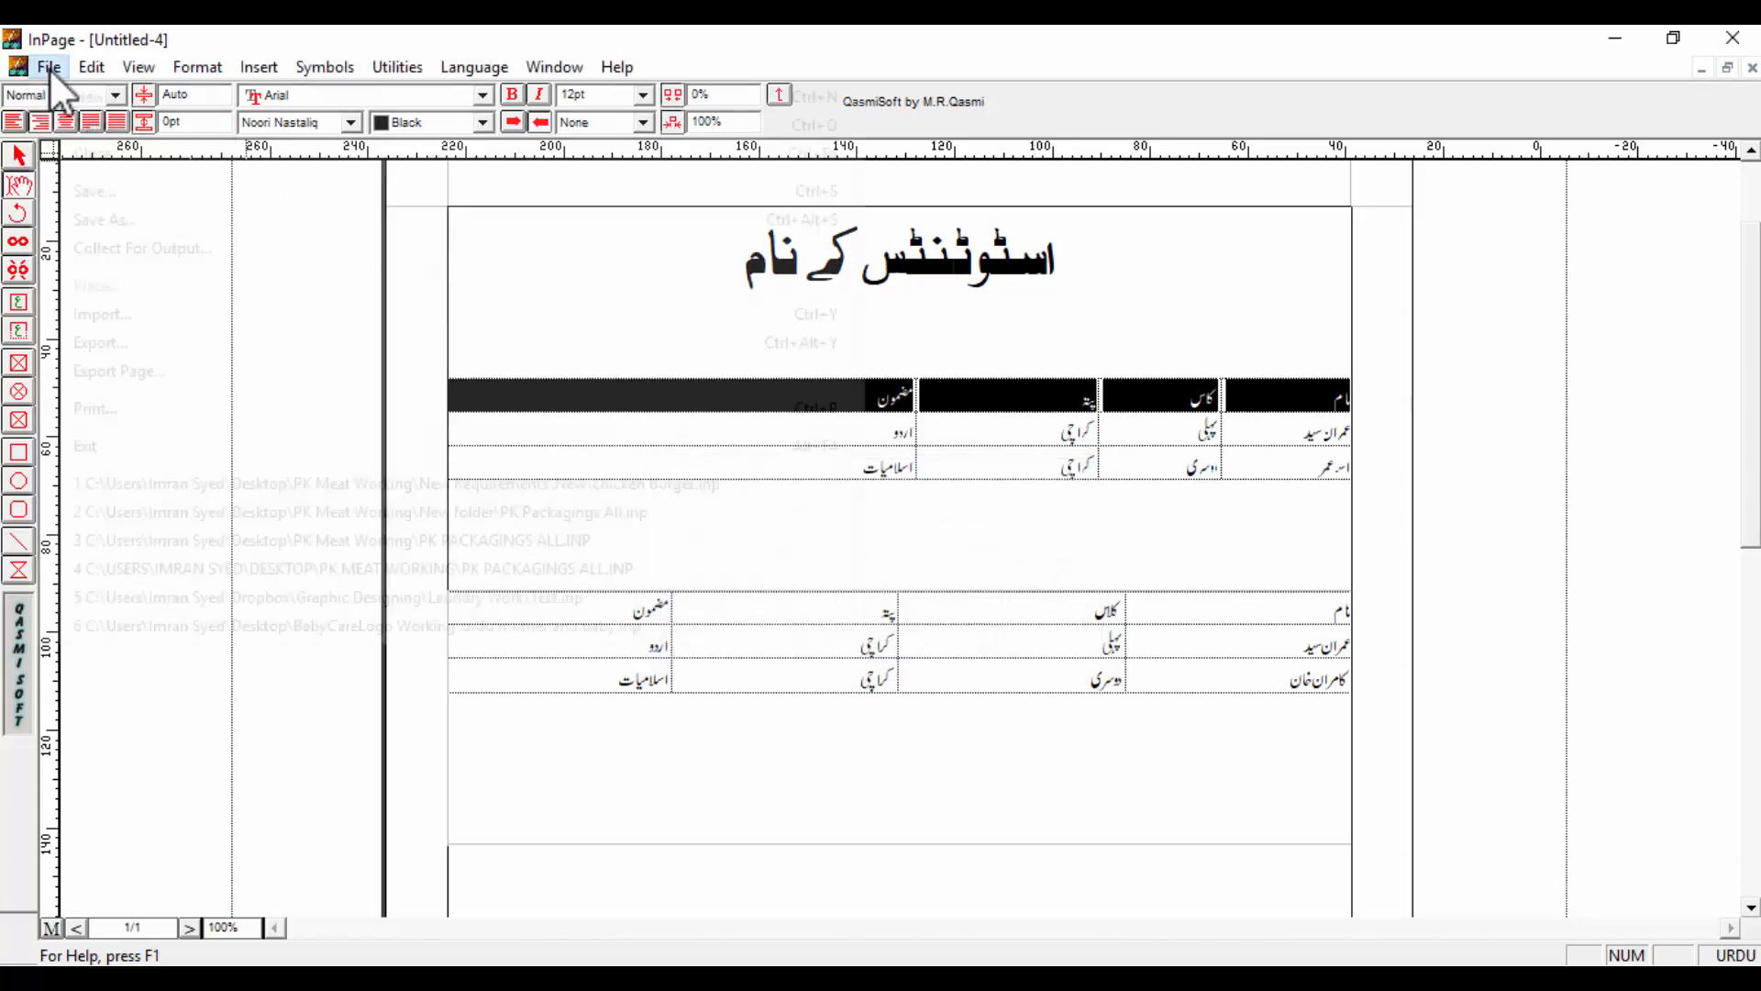
click(80, 97)
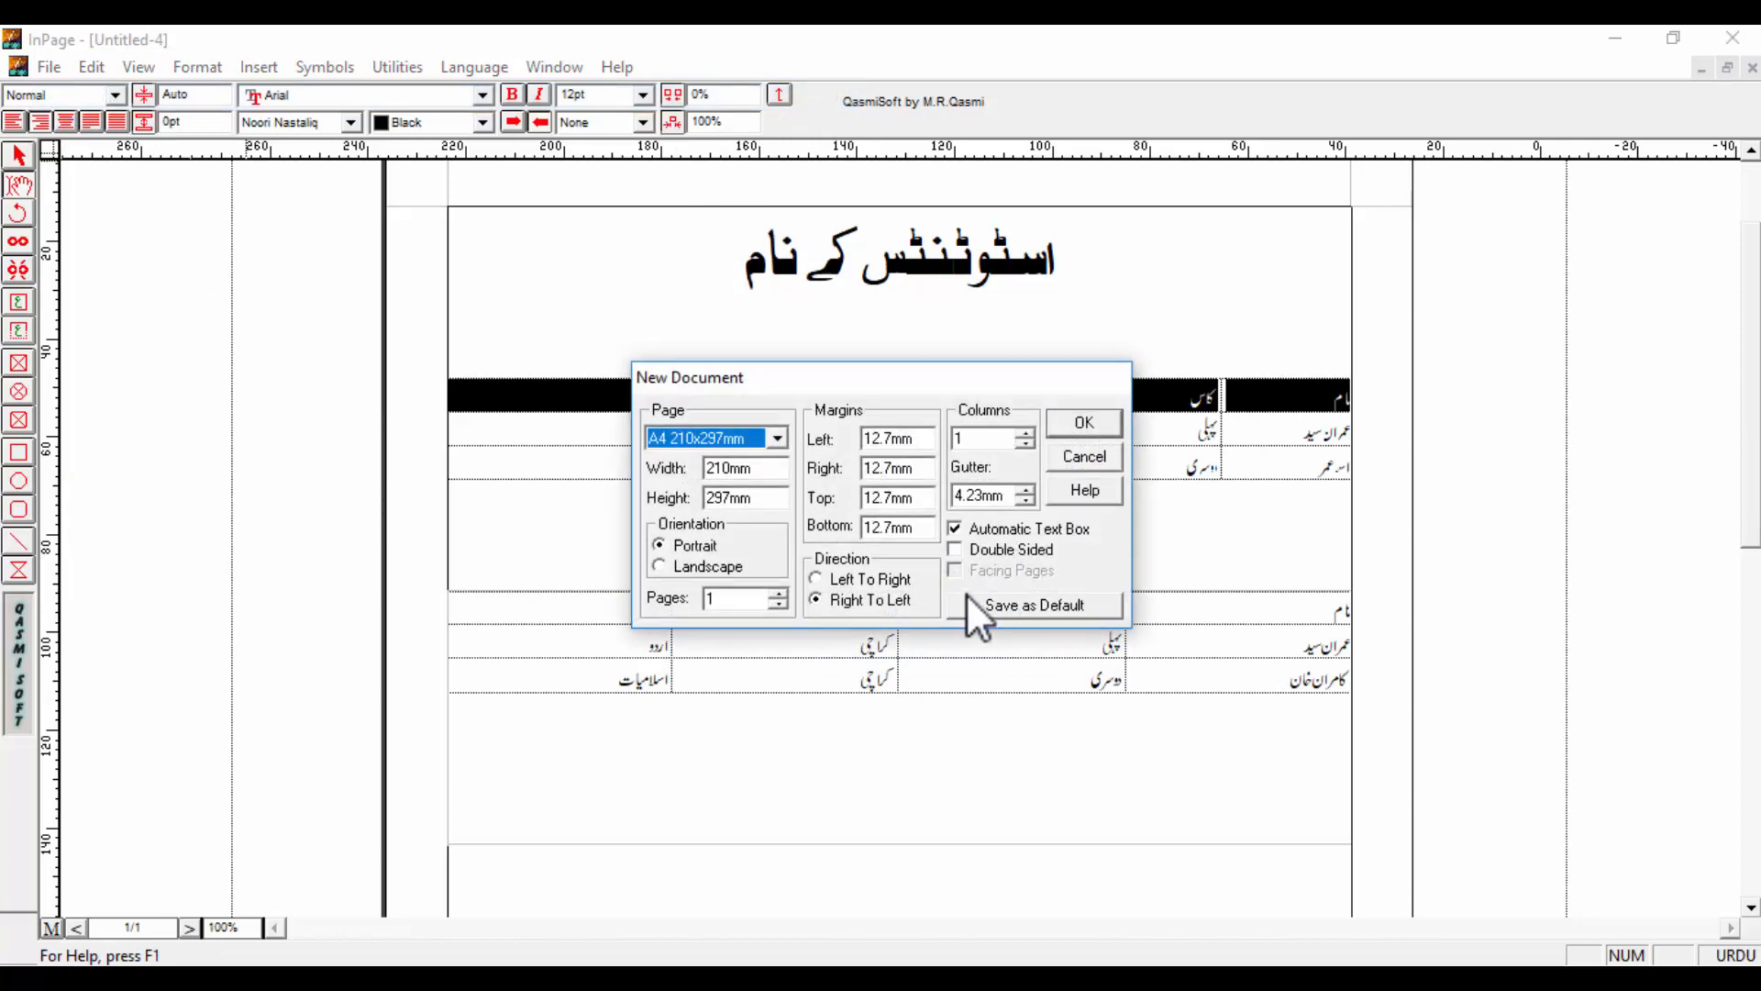
click(777, 438)
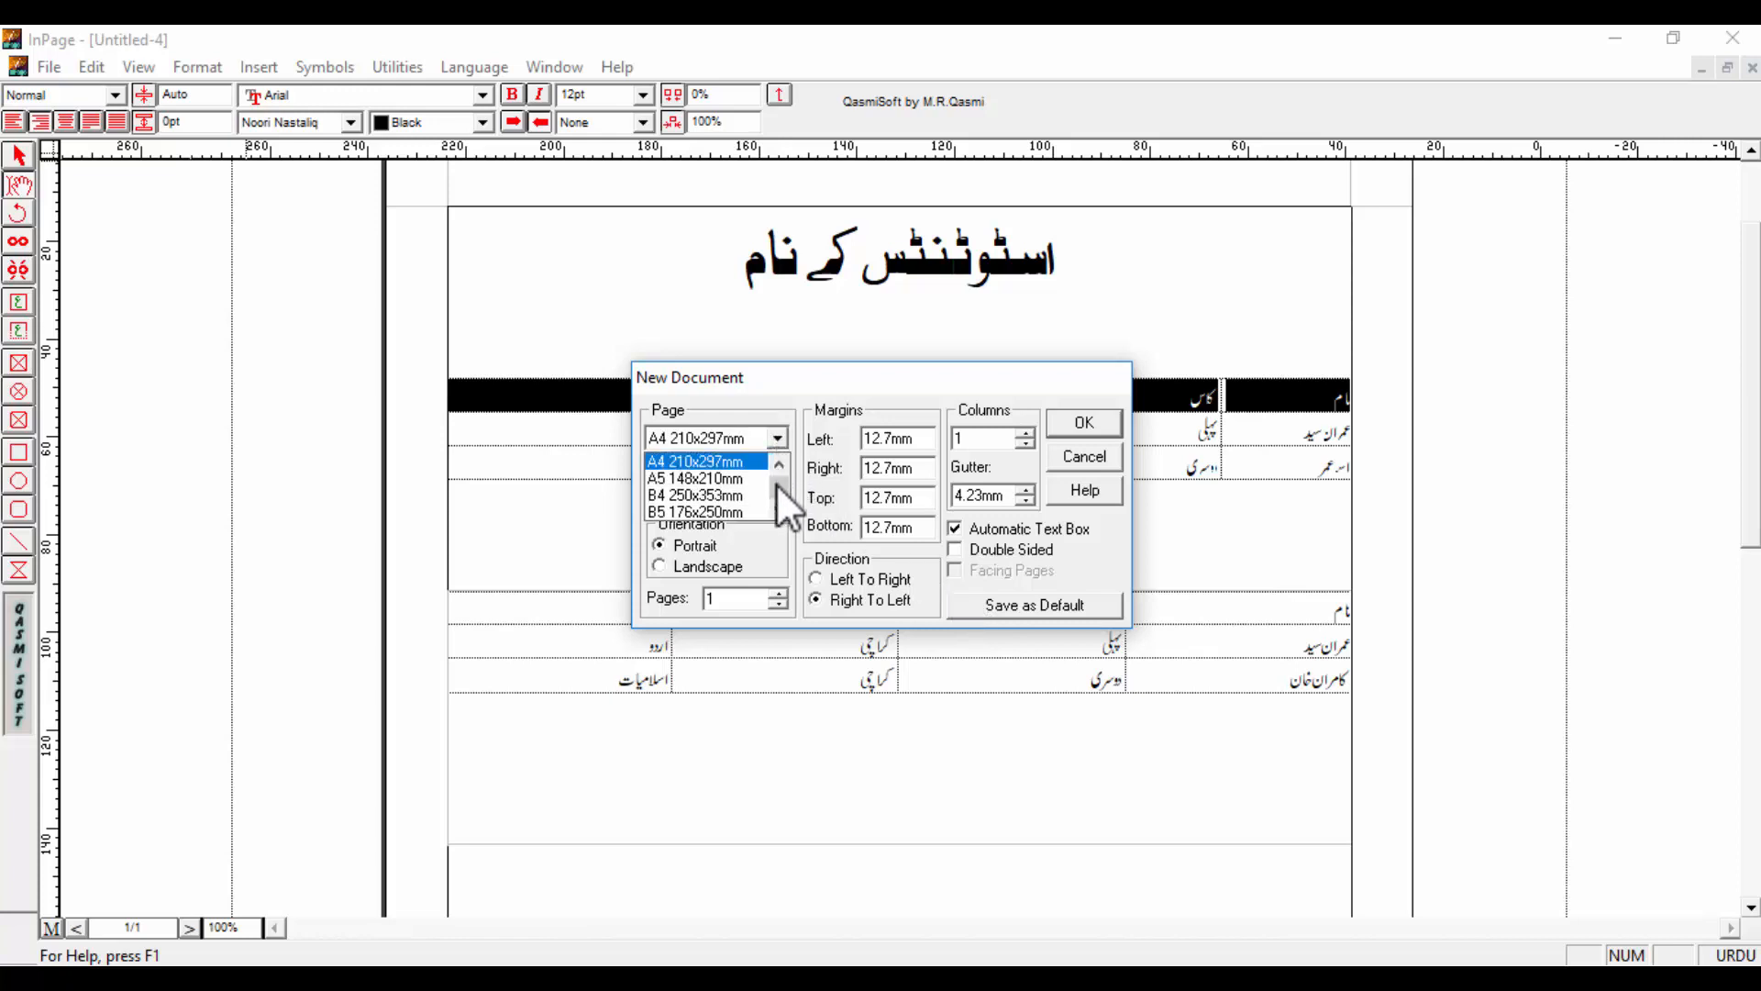
scroll(779, 497, down, 3)
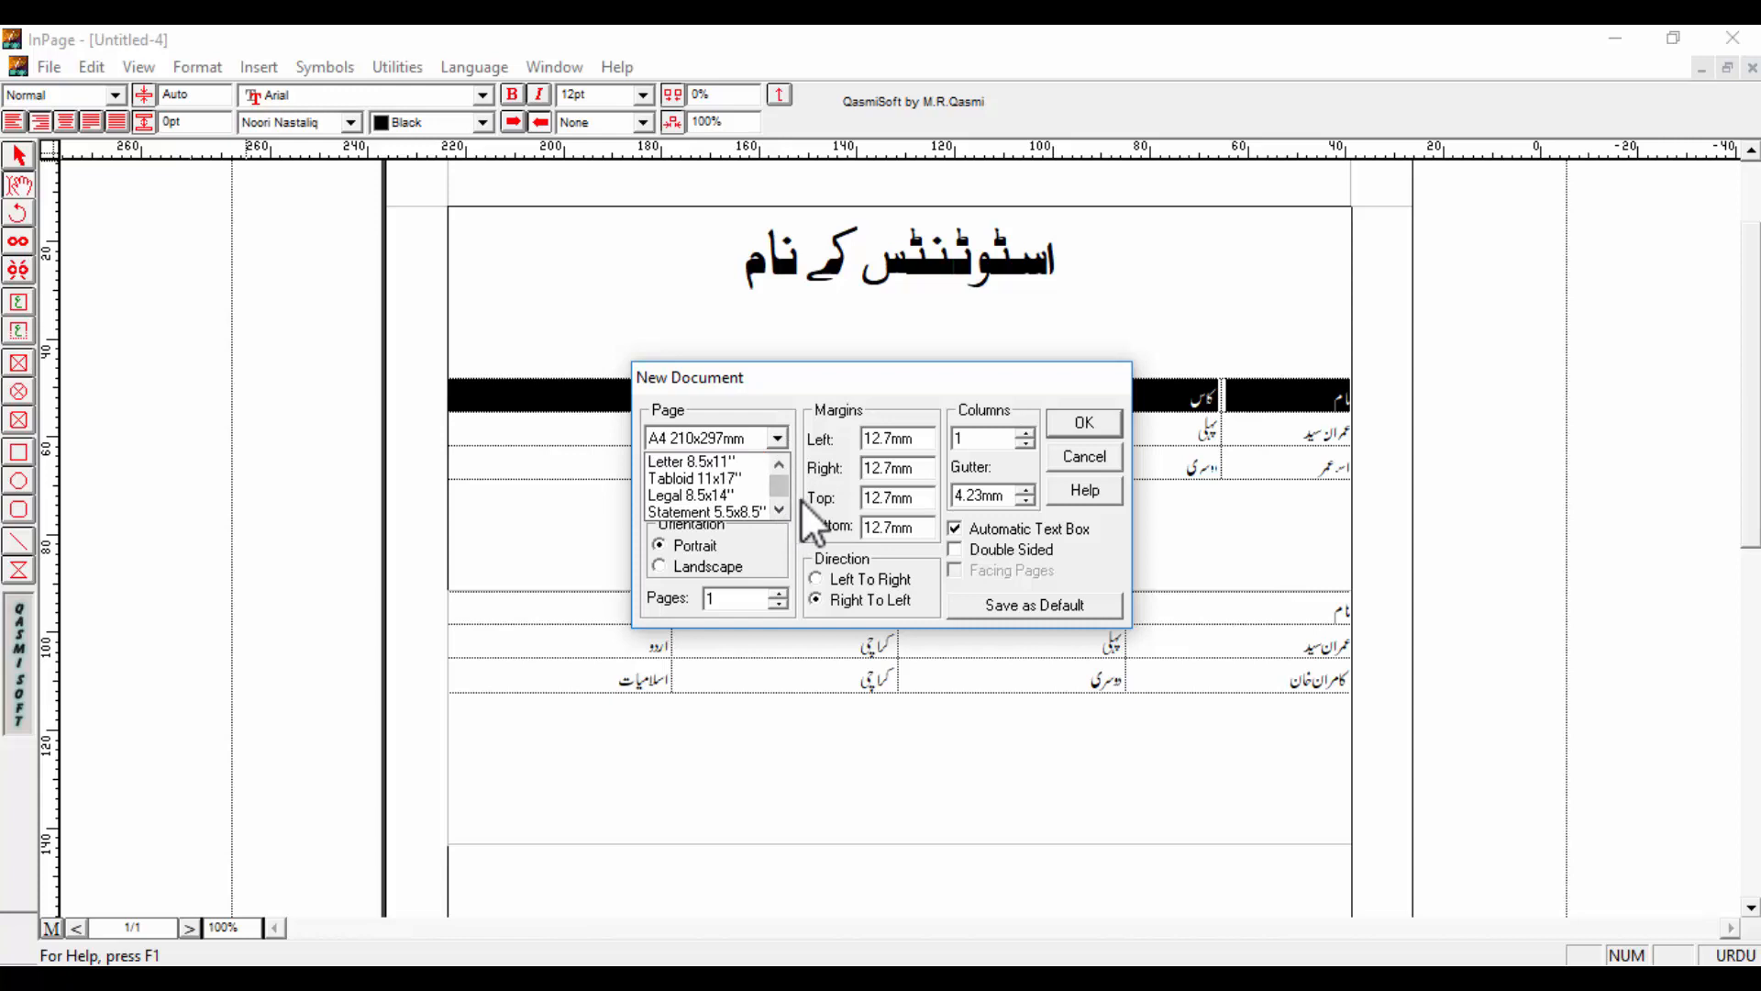
click(804, 498)
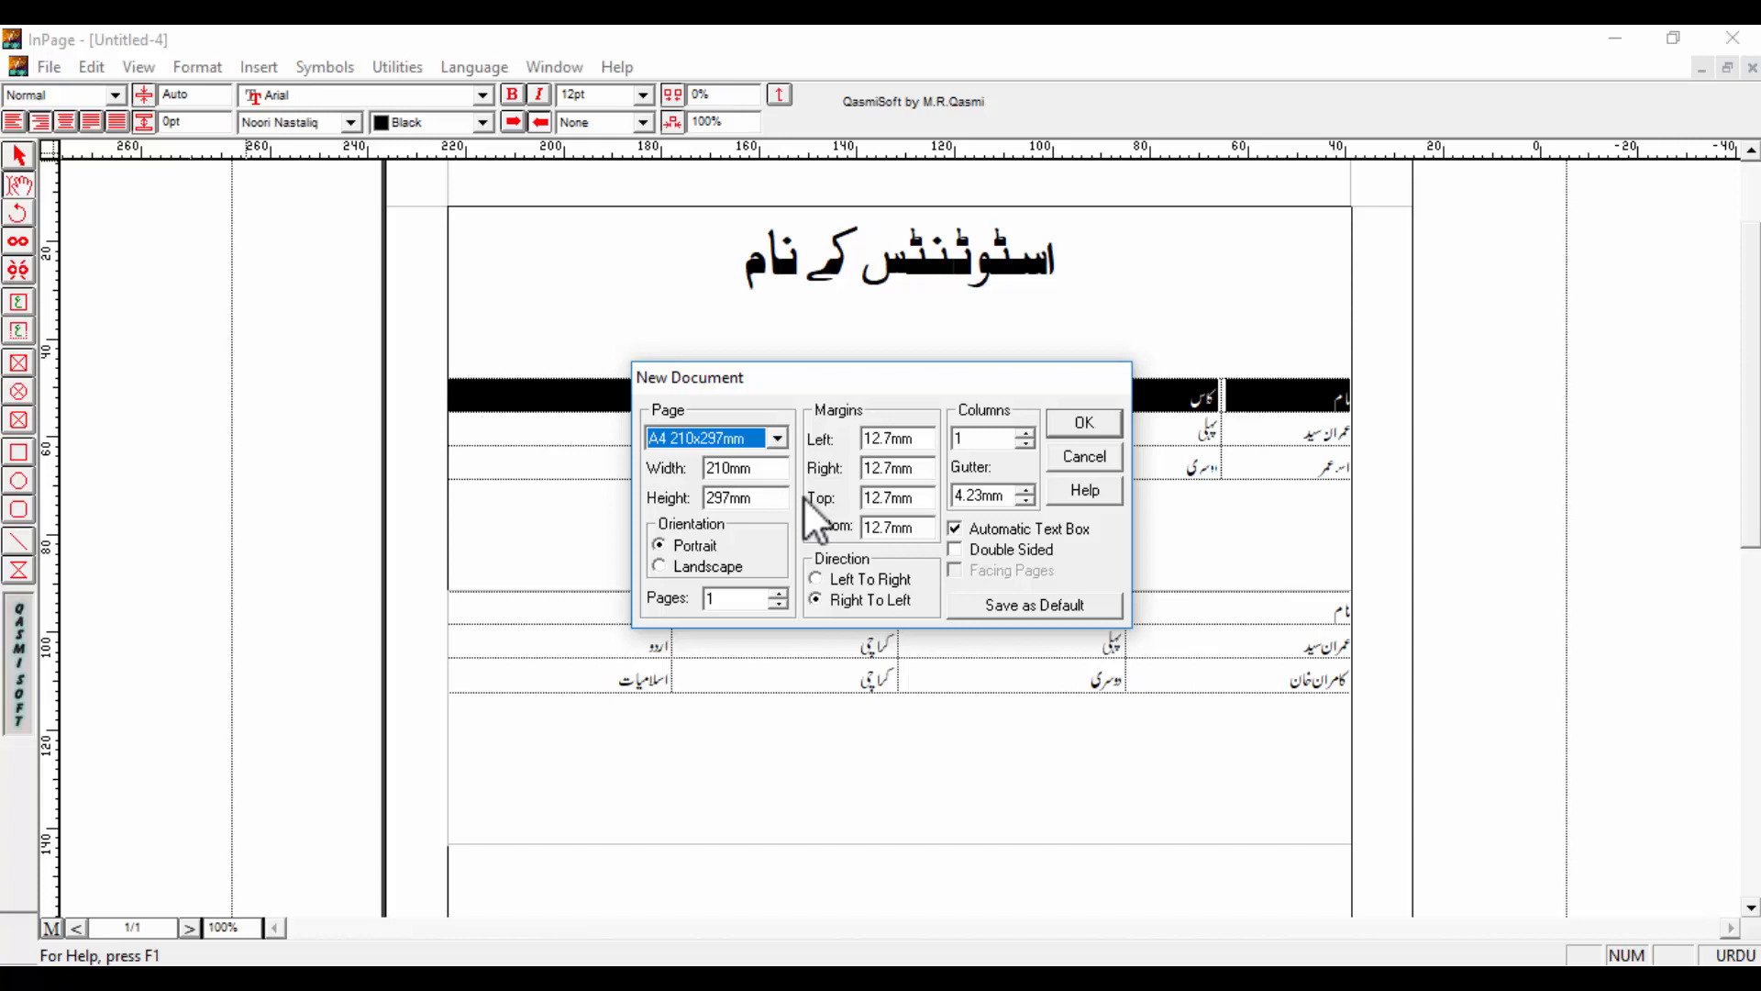
click(1081, 454)
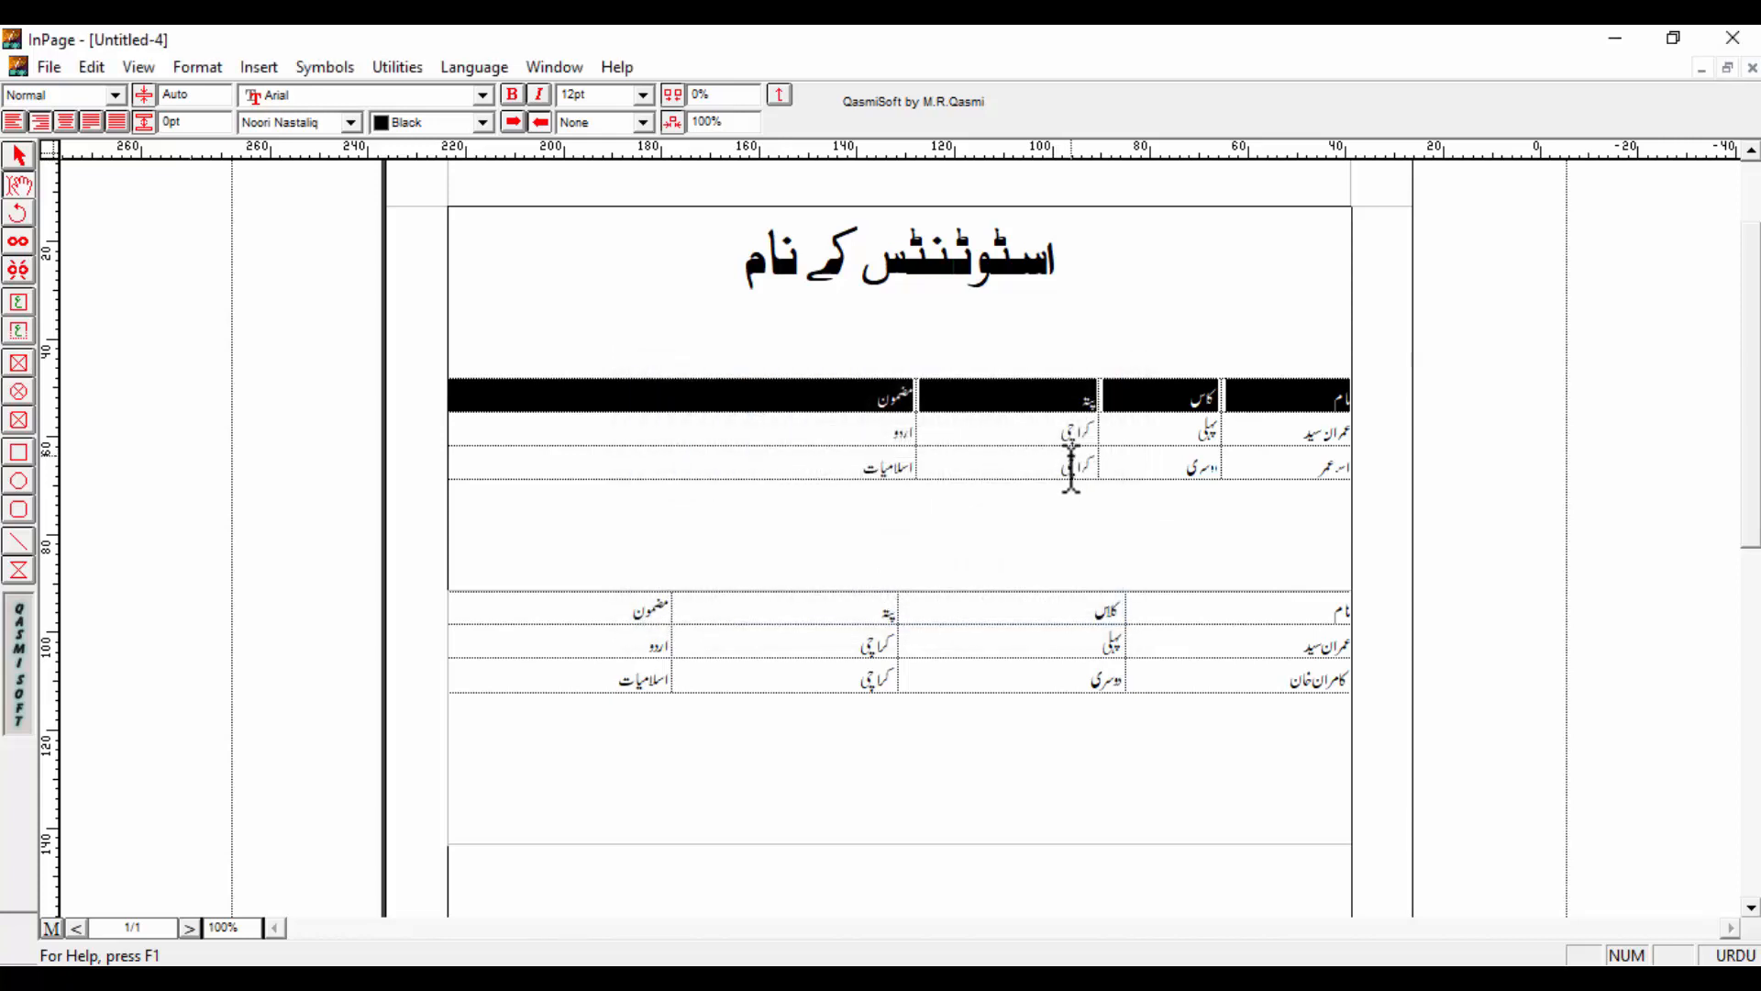
key(ctrl+n)
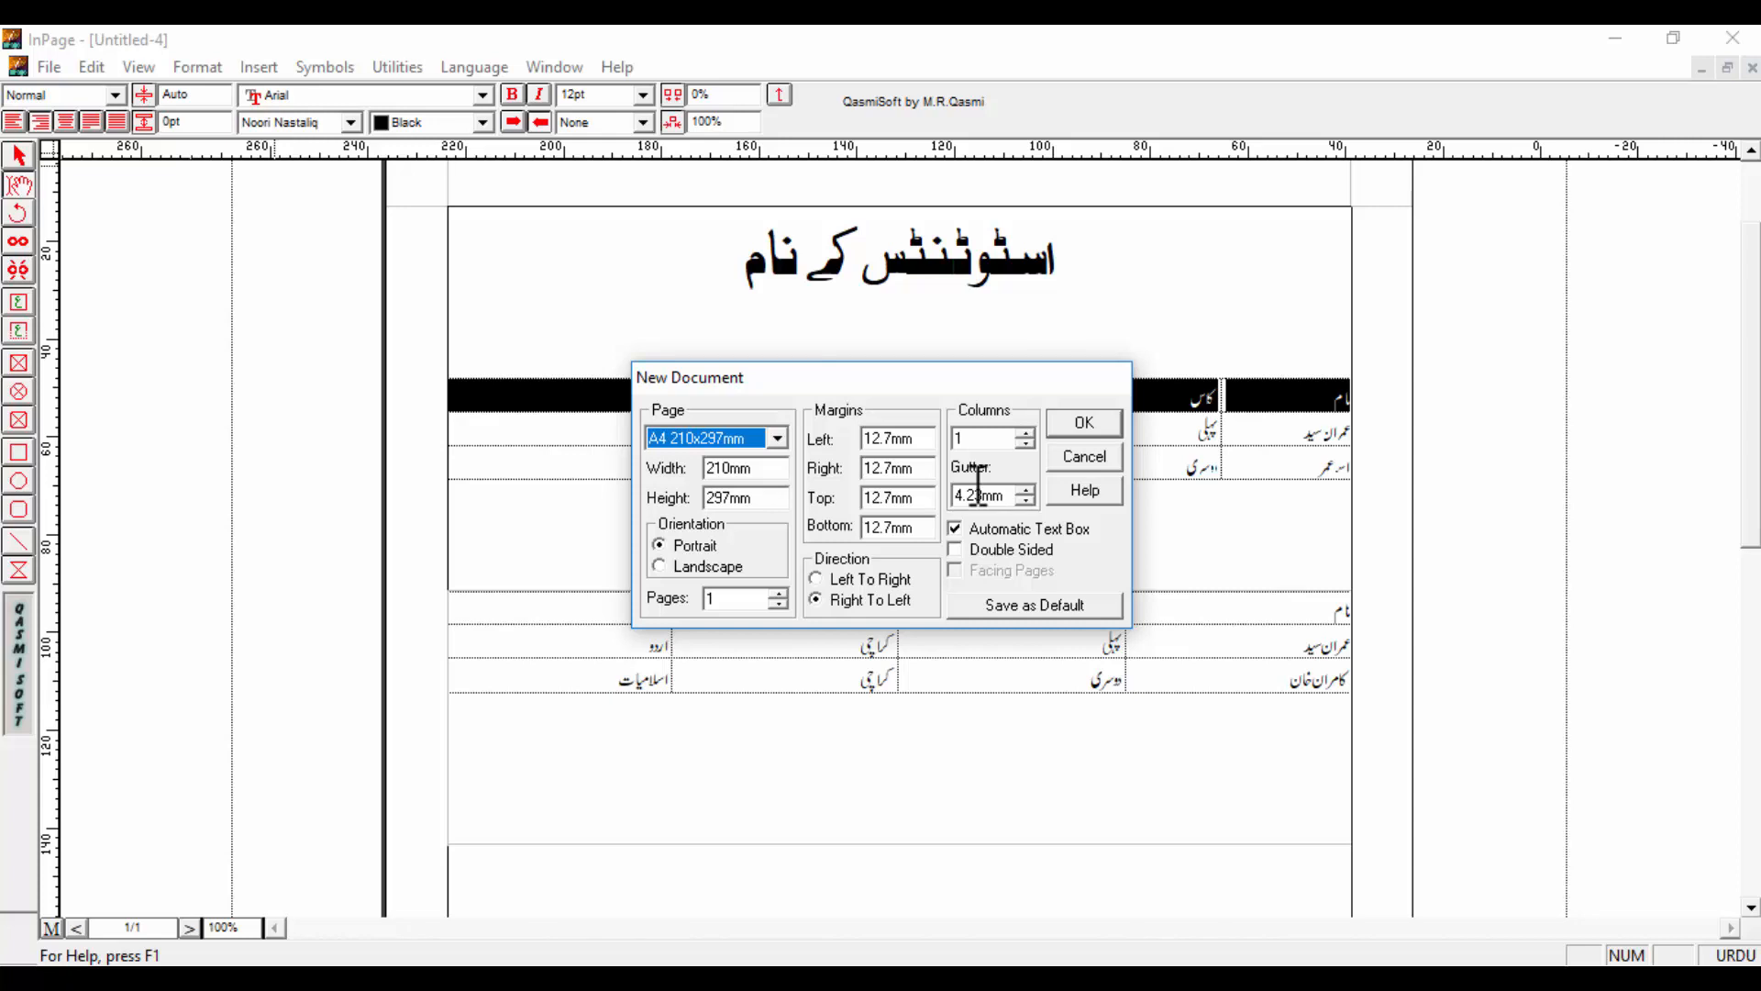
click(1070, 460)
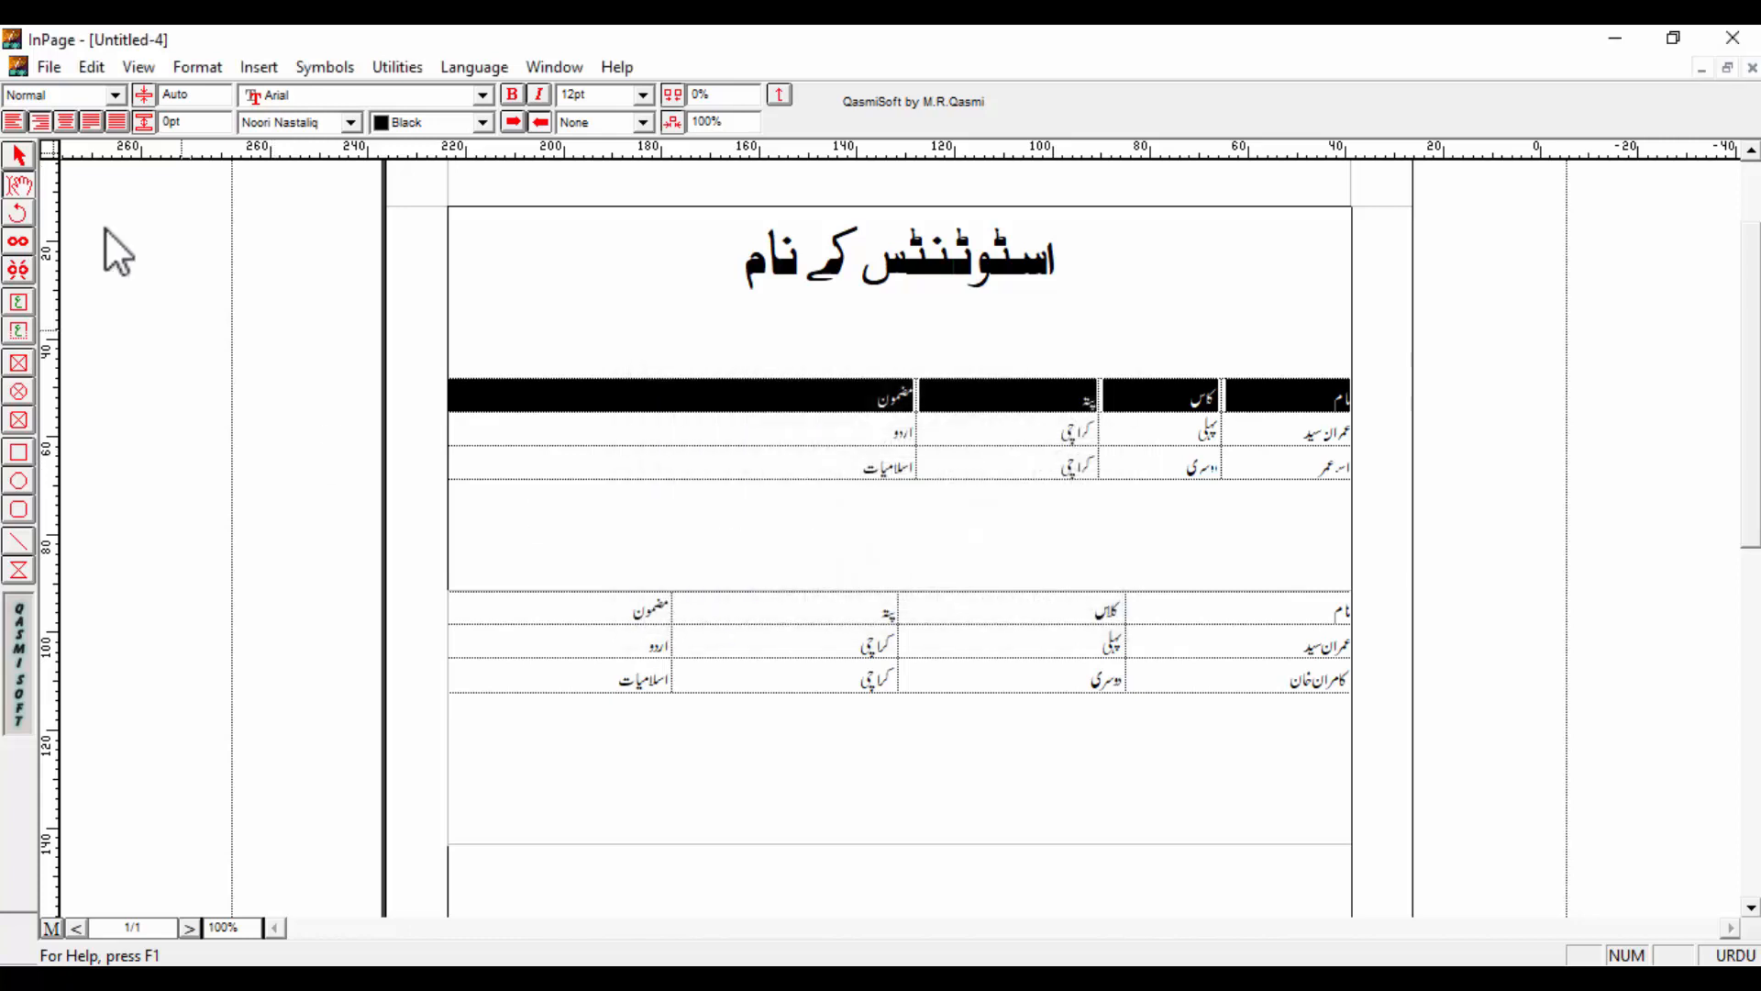
- Set the document's general measurement units to Inches in the document preferences
click(89, 66)
mouse_move(228, 562)
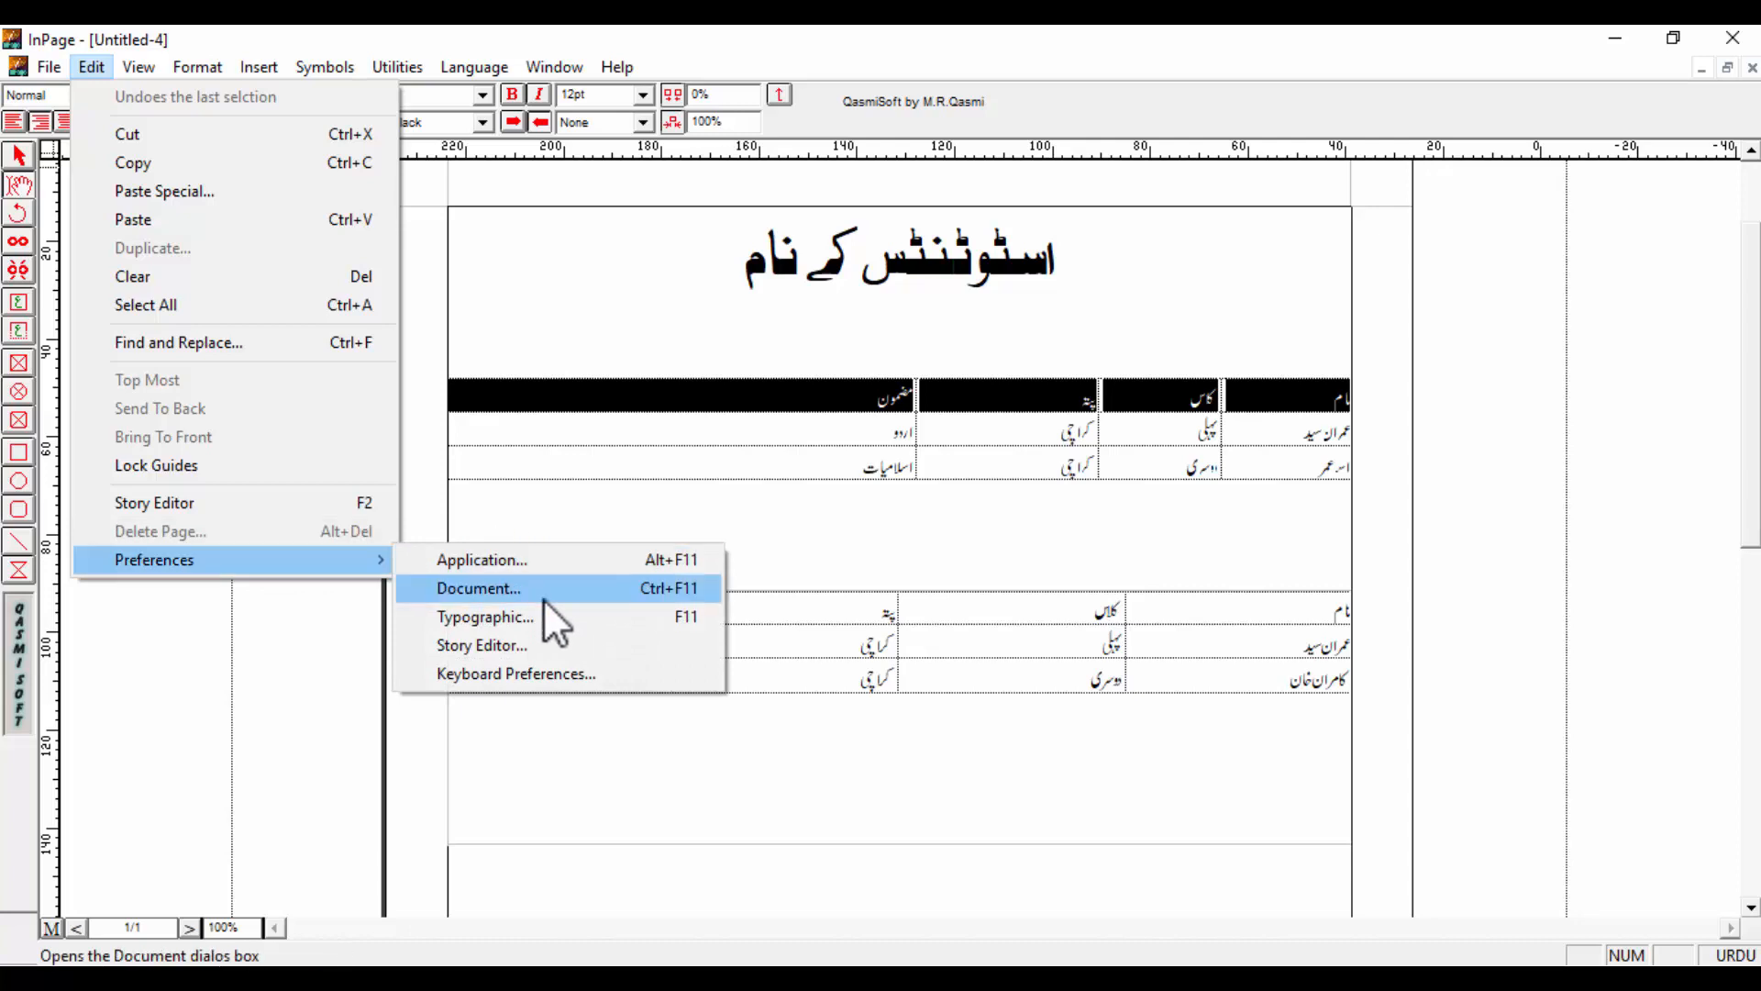
click(569, 589)
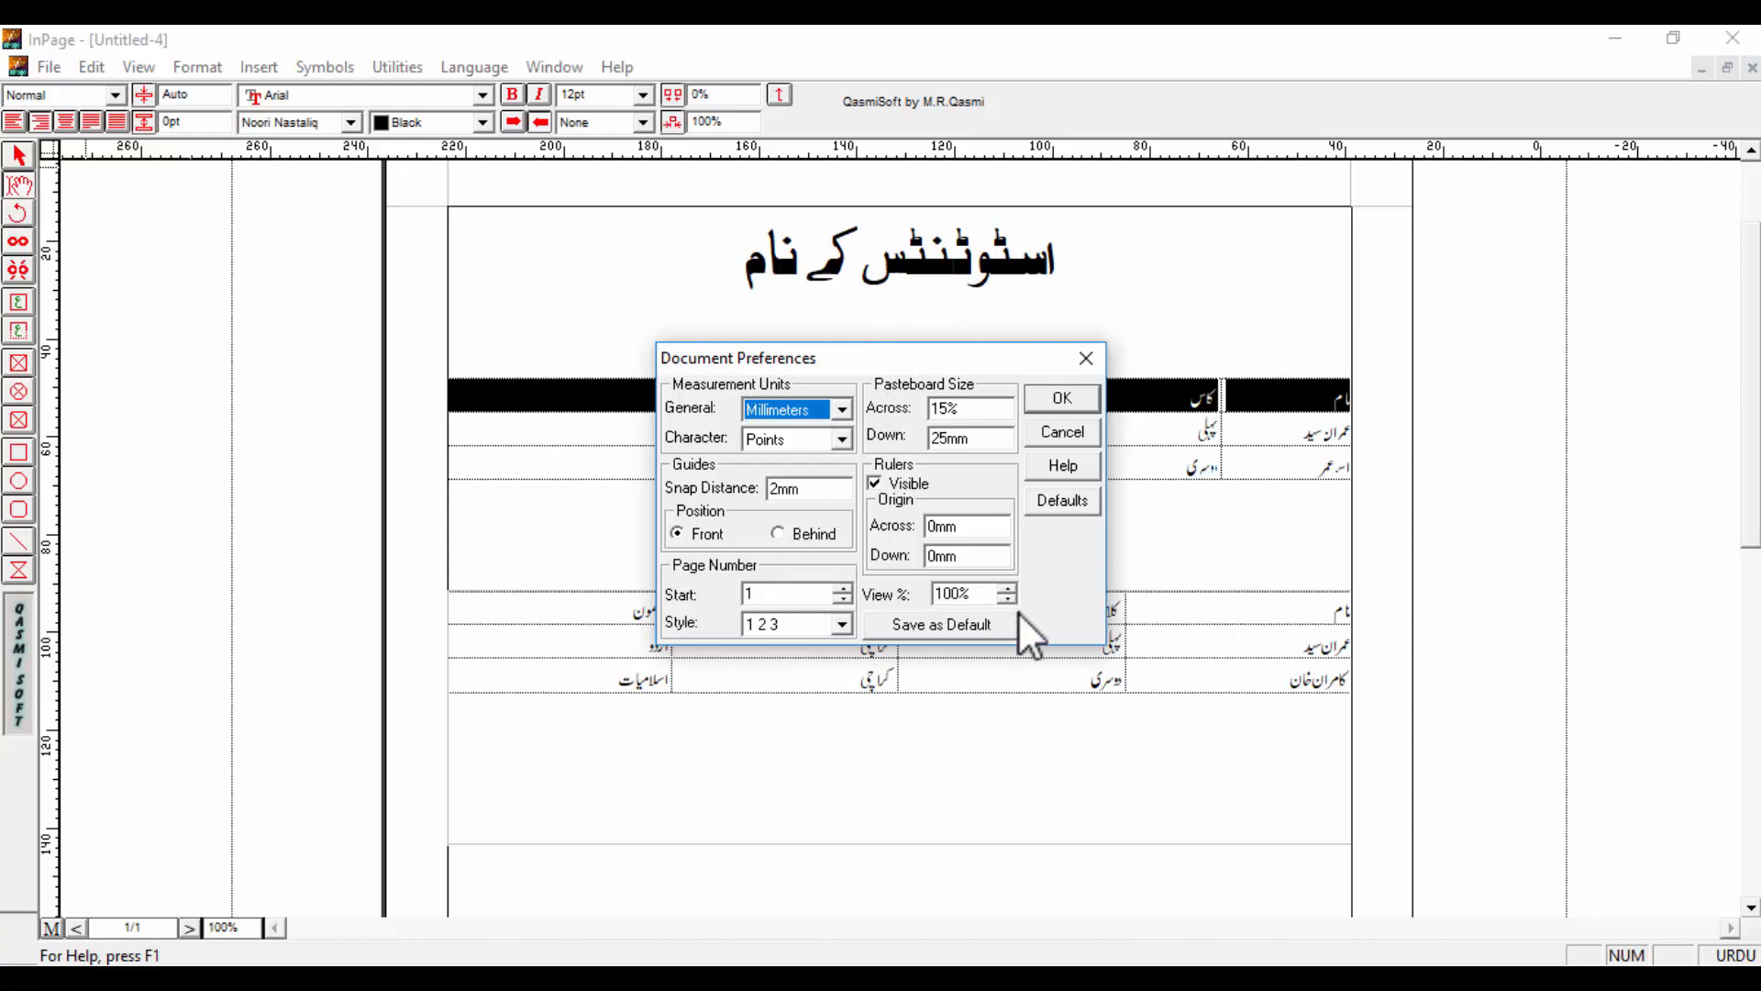
click(791, 409)
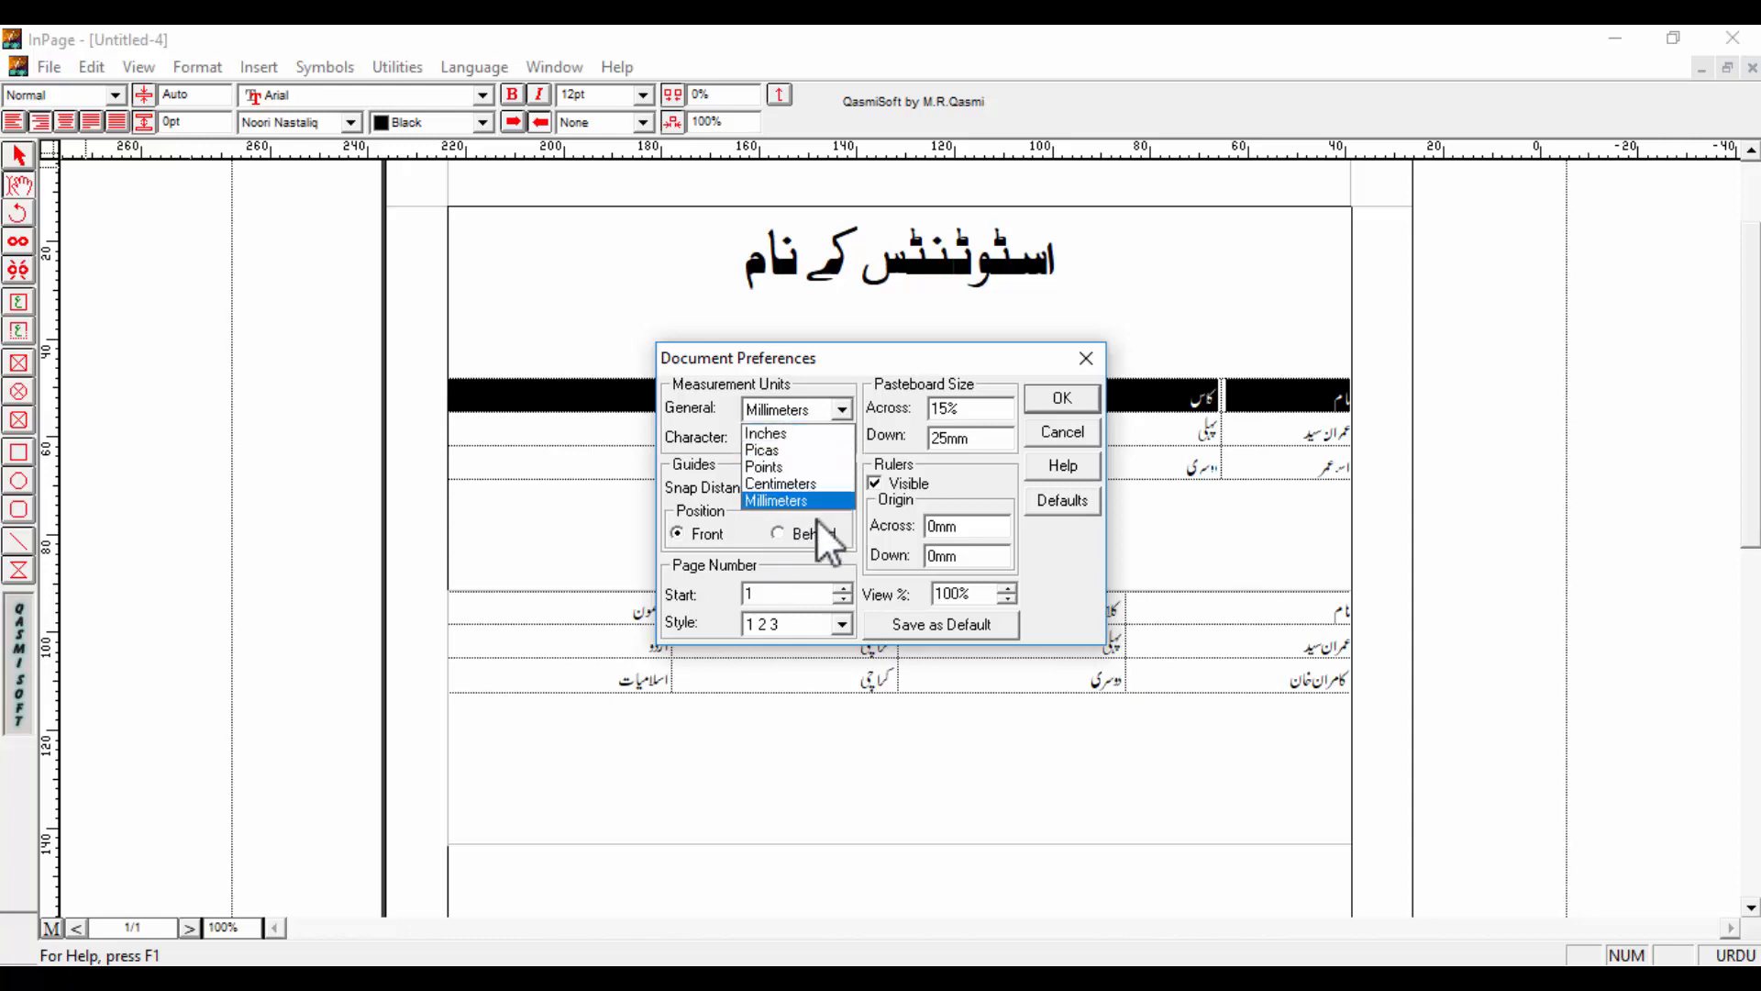
click(806, 432)
click(1064, 398)
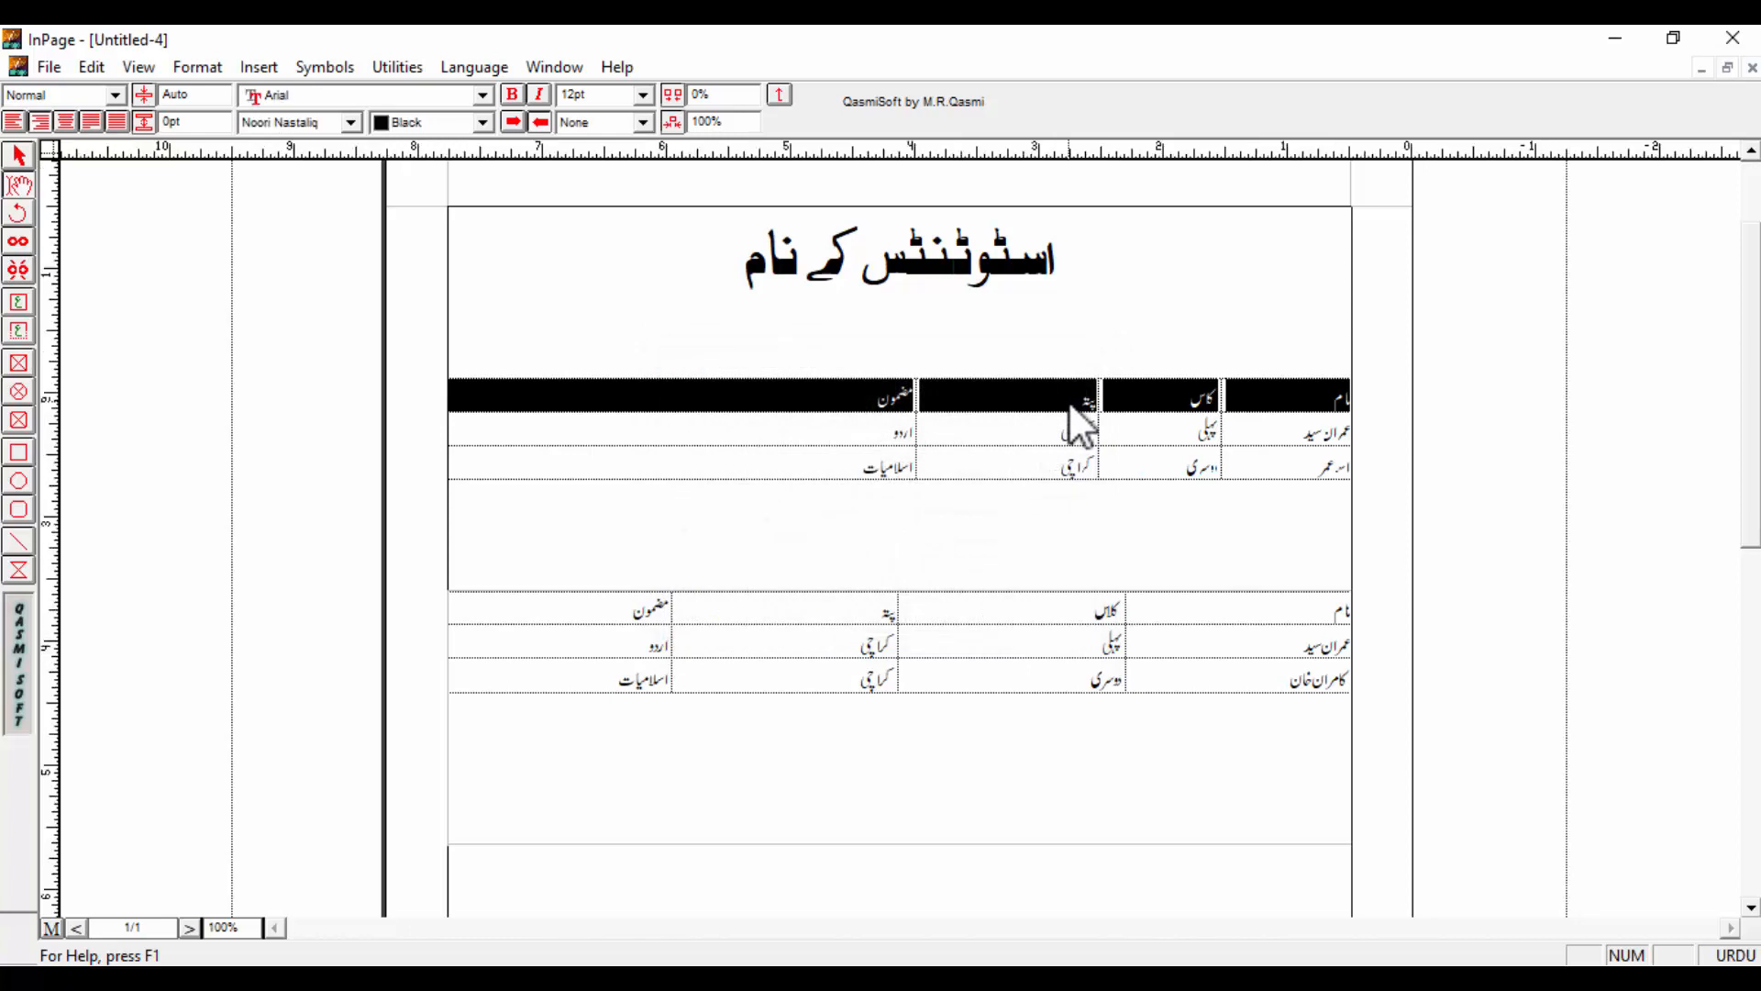
- Set the table alignment to Centered in the Table Format settings for the upper table's selected header row
right_click(1062, 402)
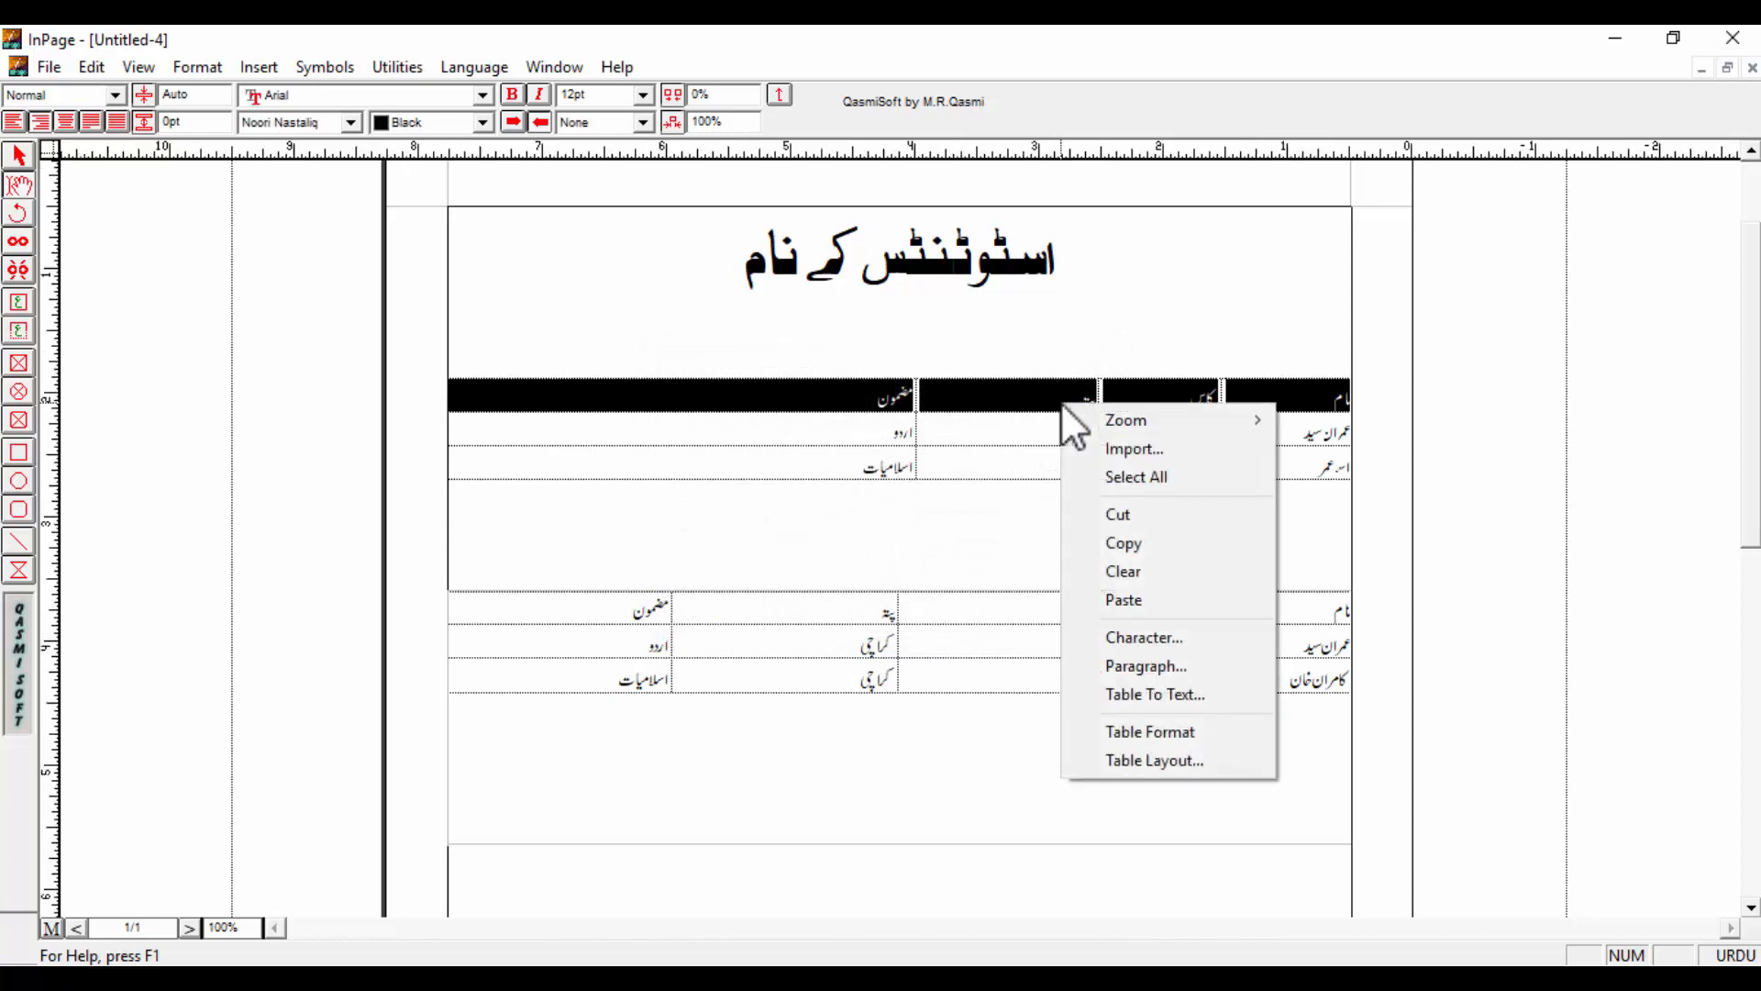
click(1163, 739)
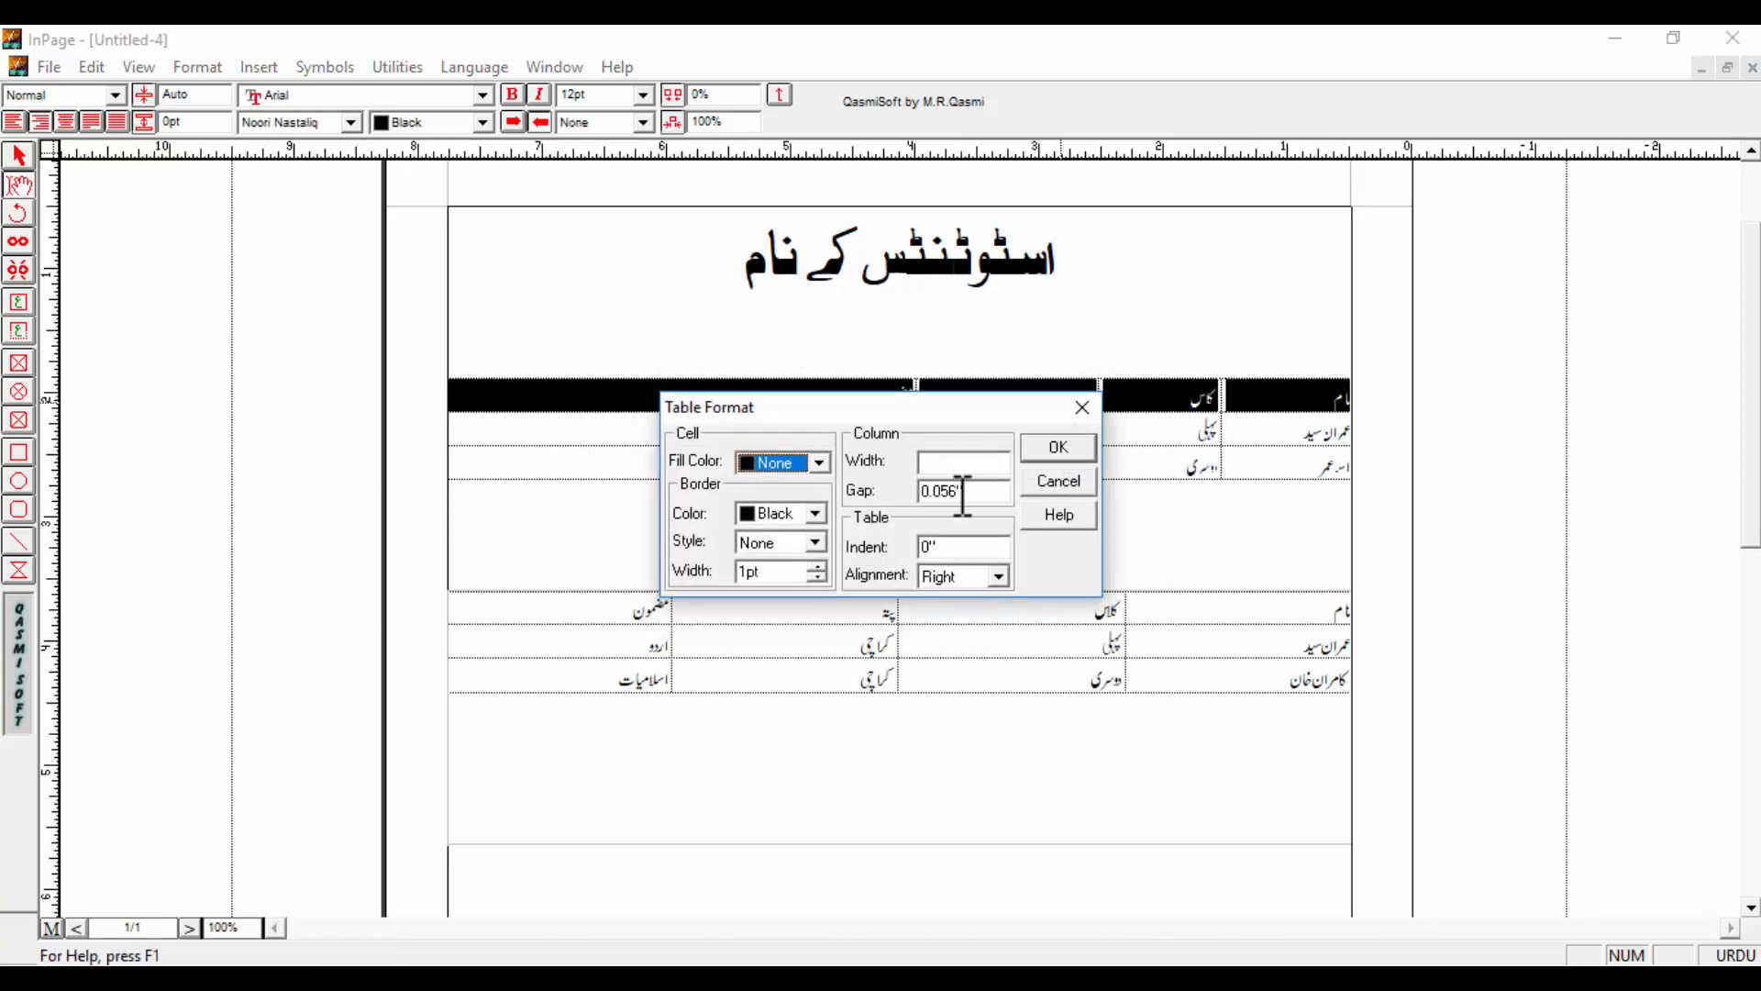
drag(964, 493, 956, 492)
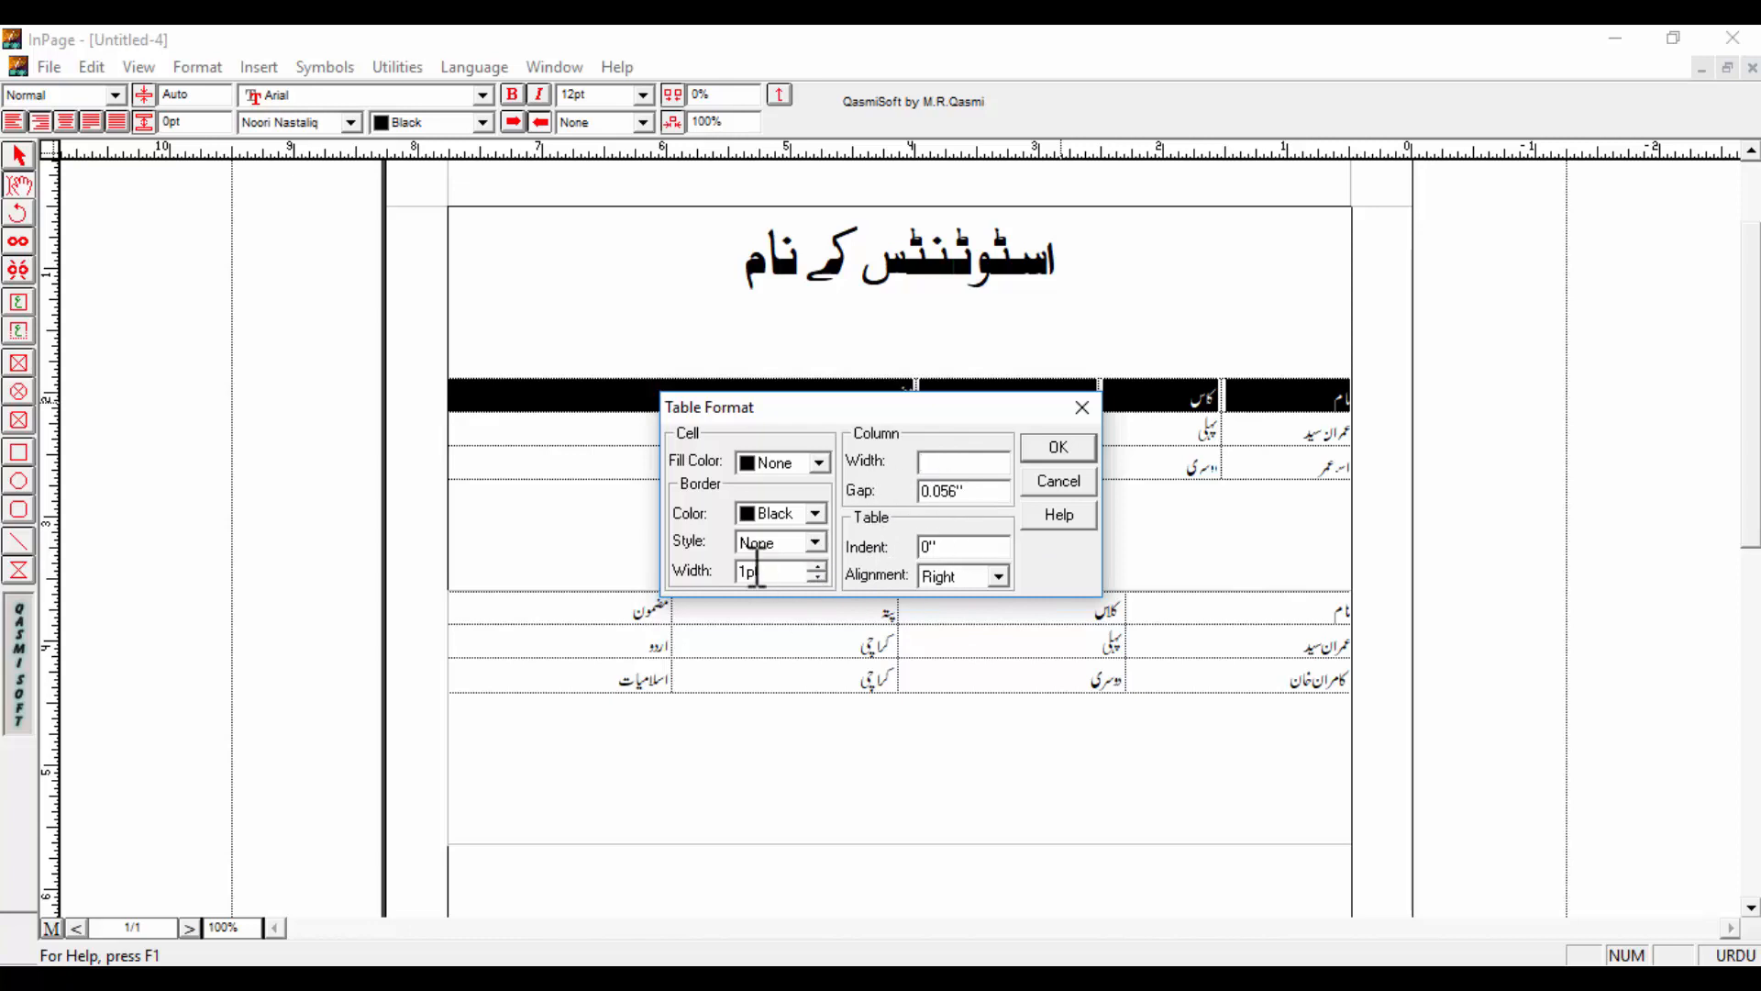
click(957, 576)
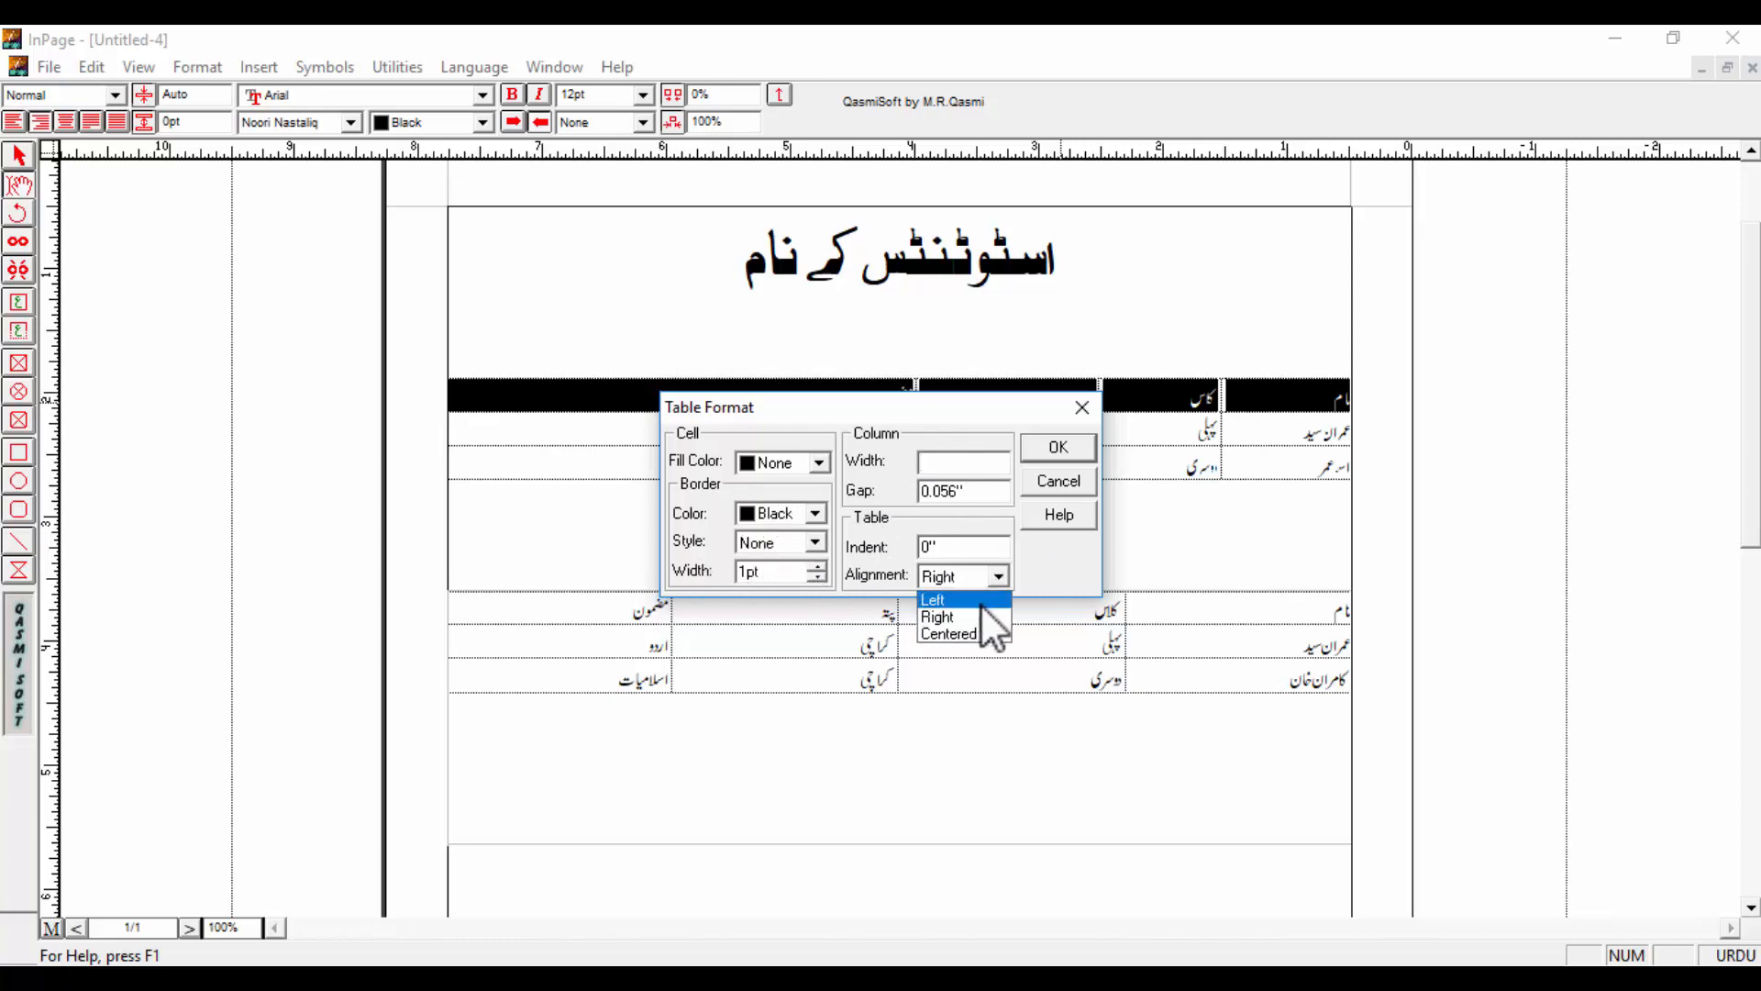
click(981, 629)
click(1057, 445)
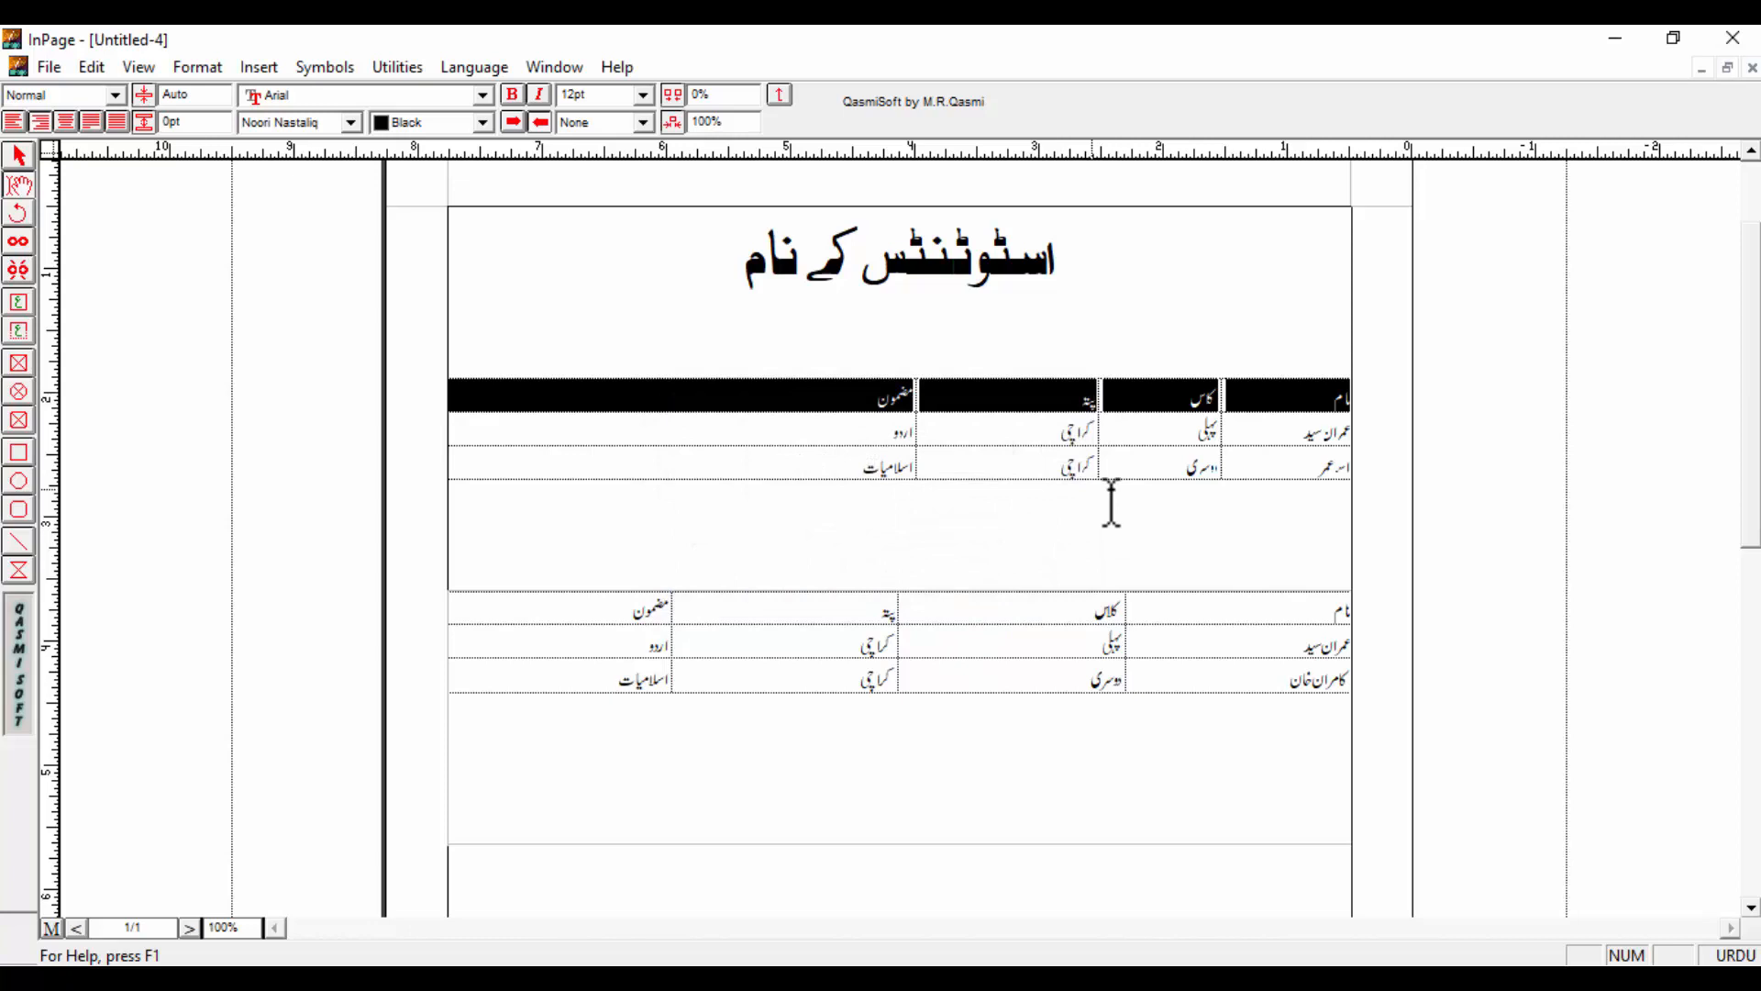
- Center-align the text in the upper table's header row
click(1171, 394)
click(1010, 410)
drag(834, 408, 1385, 407)
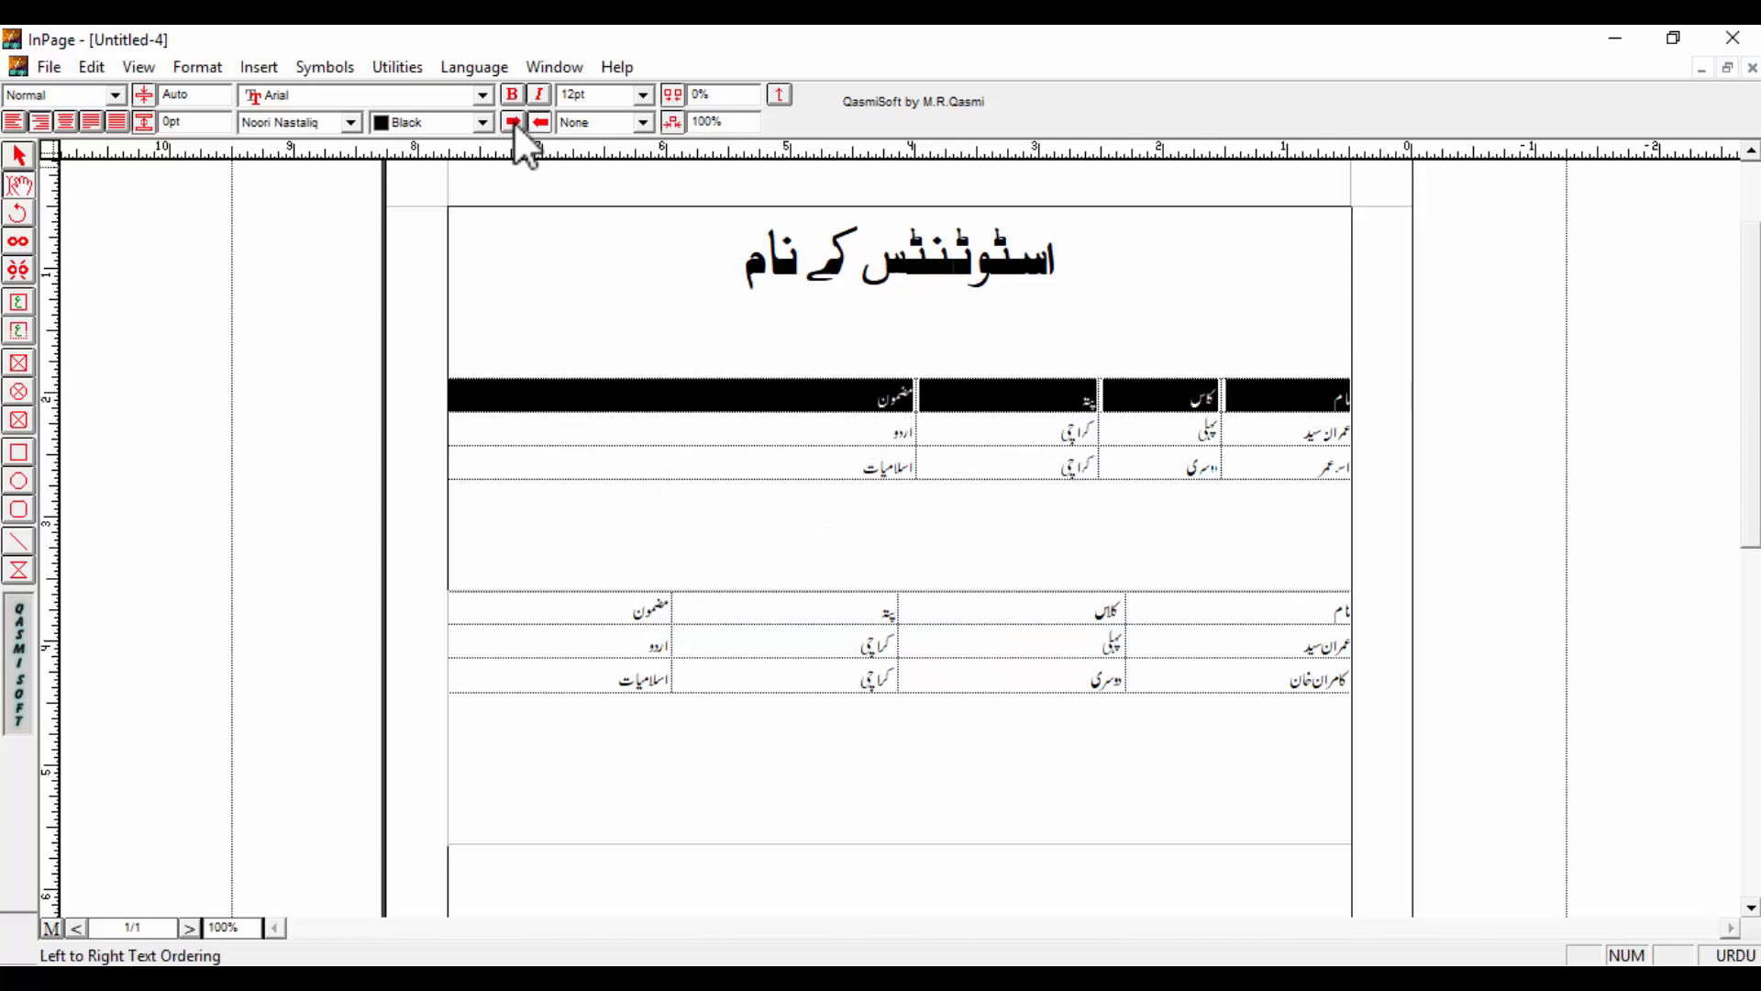
click(895, 397)
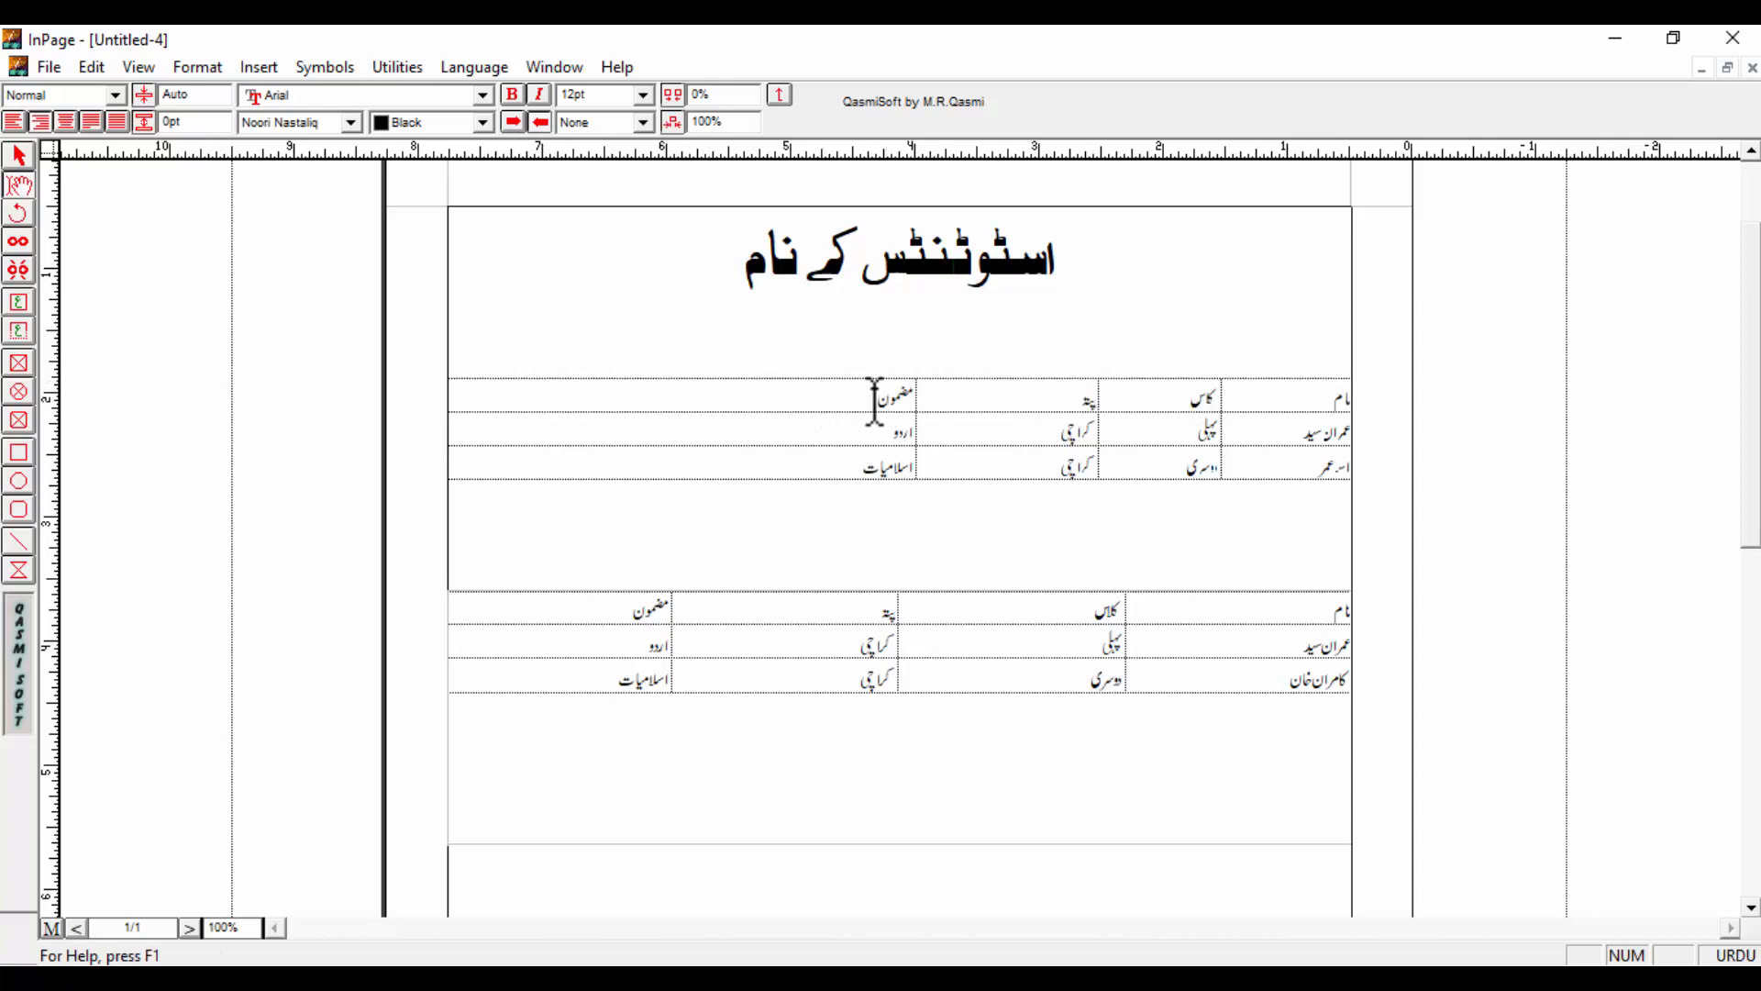
drag(875, 401, 1501, 398)
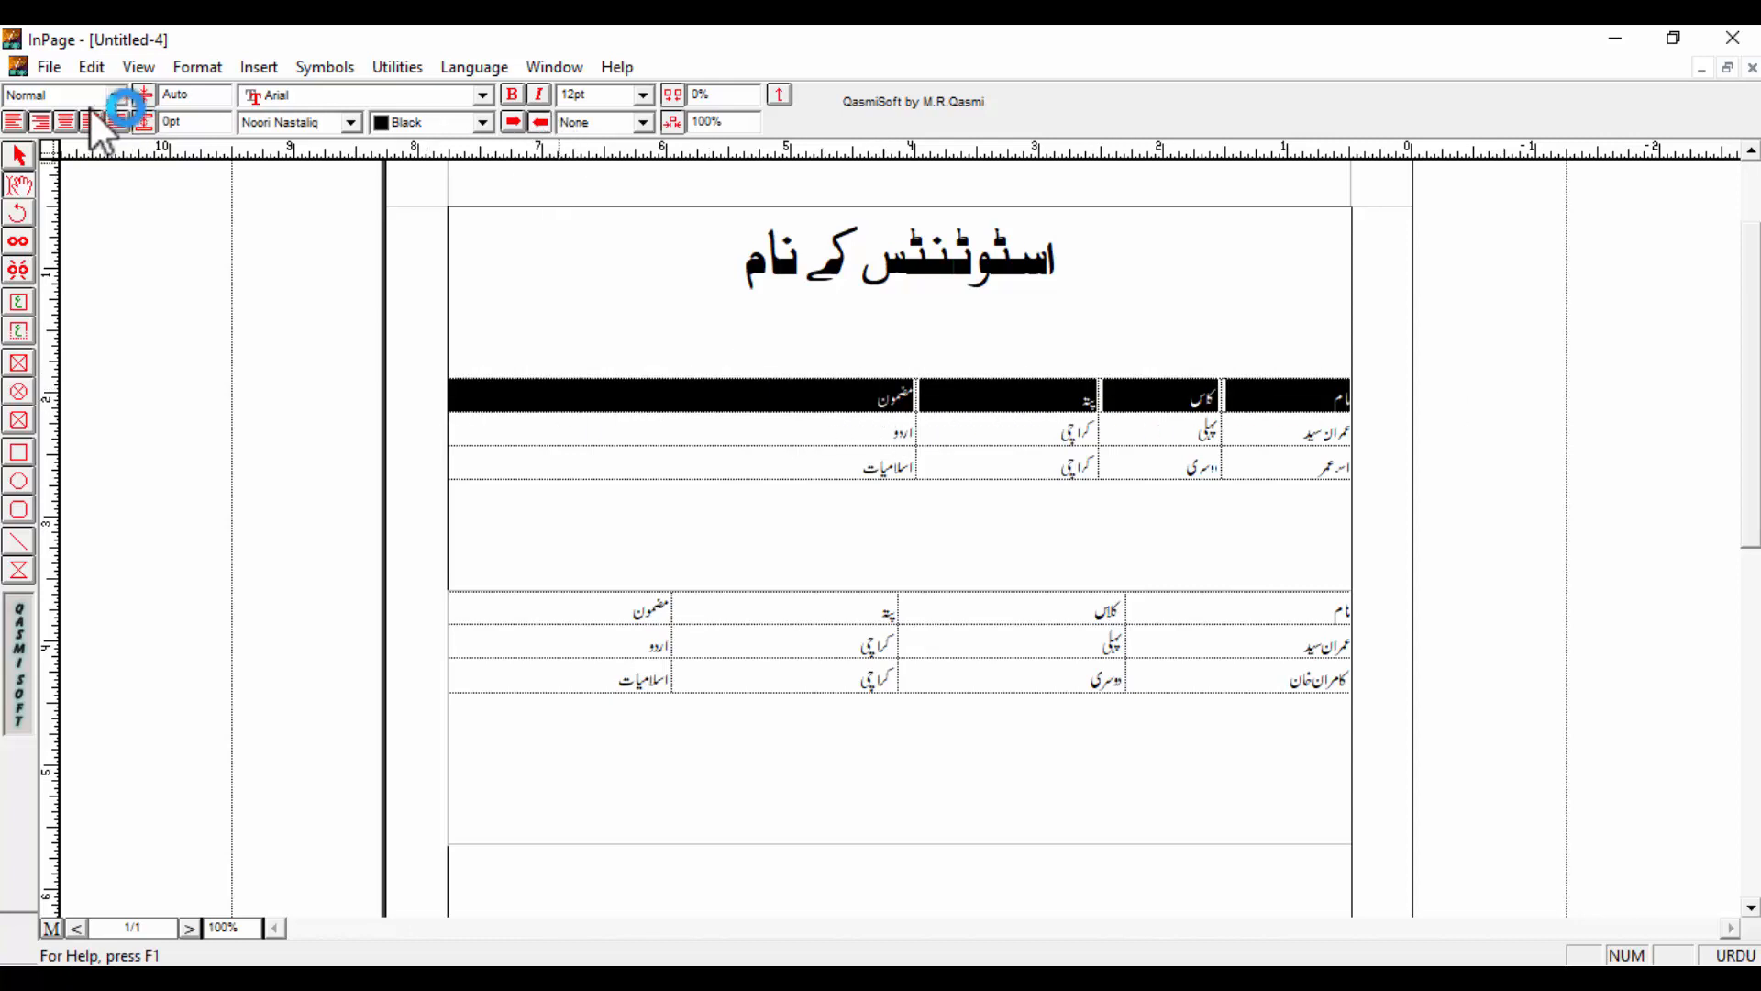
click(69, 123)
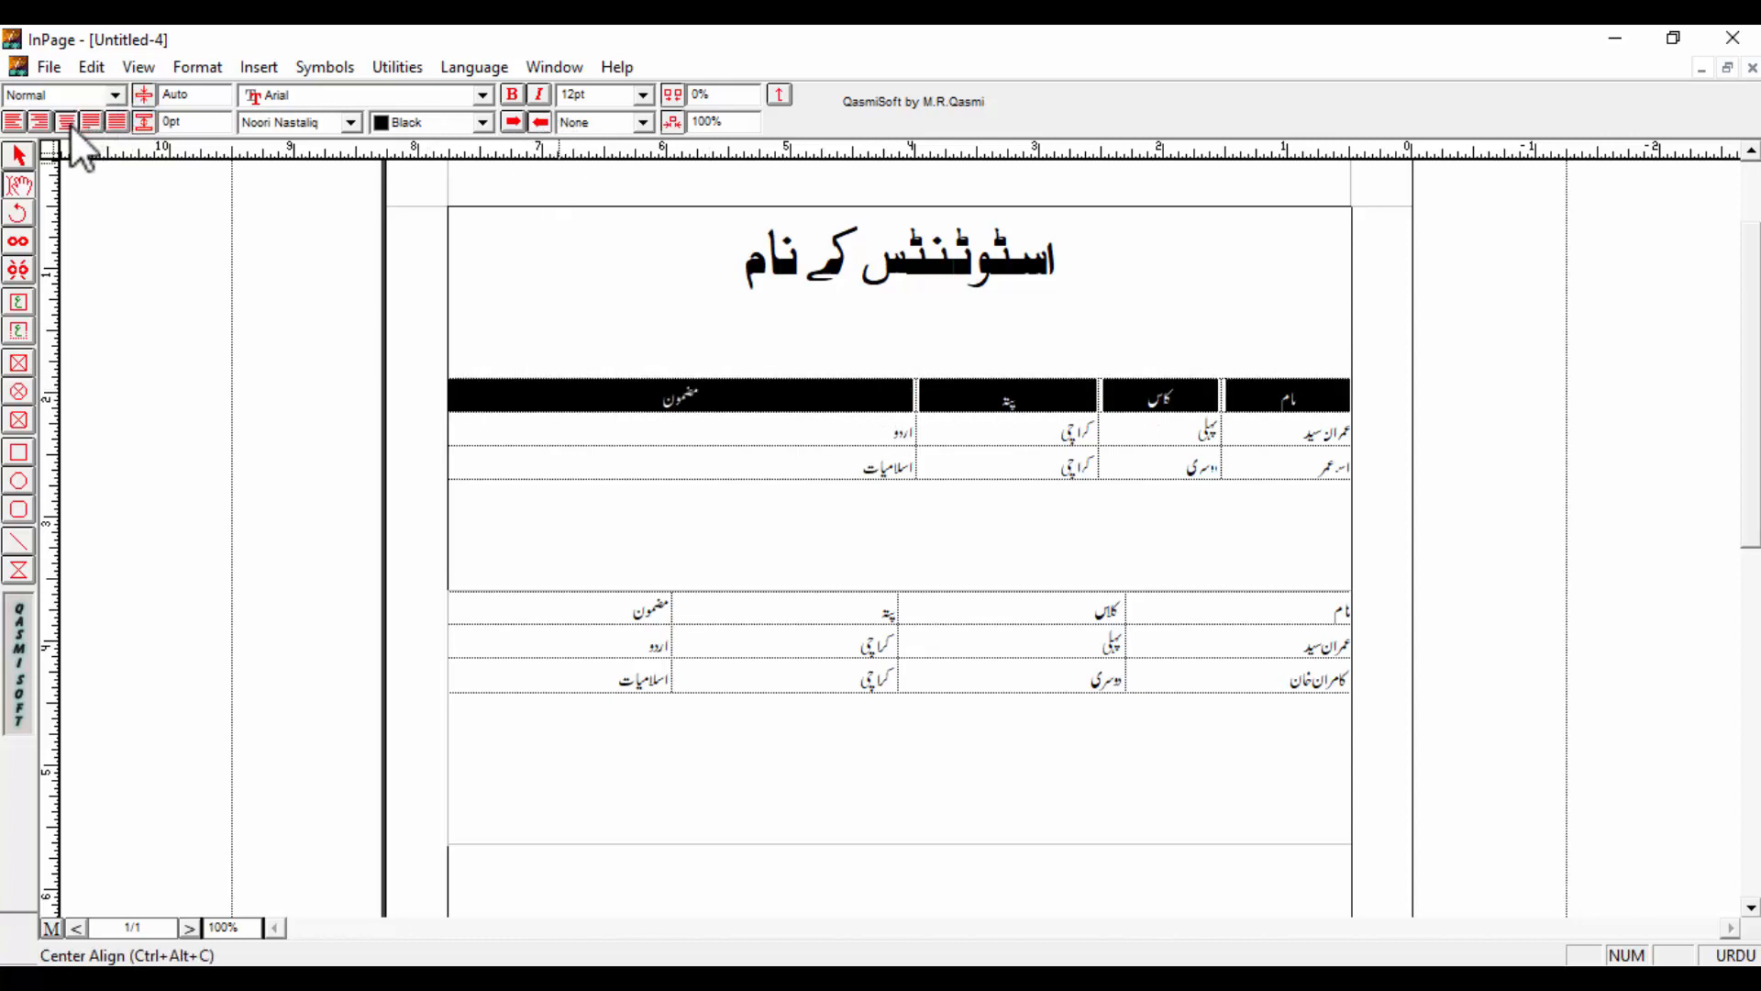
- Format the upper table's header row text as 18pt bold and align it to the right
click(645, 95)
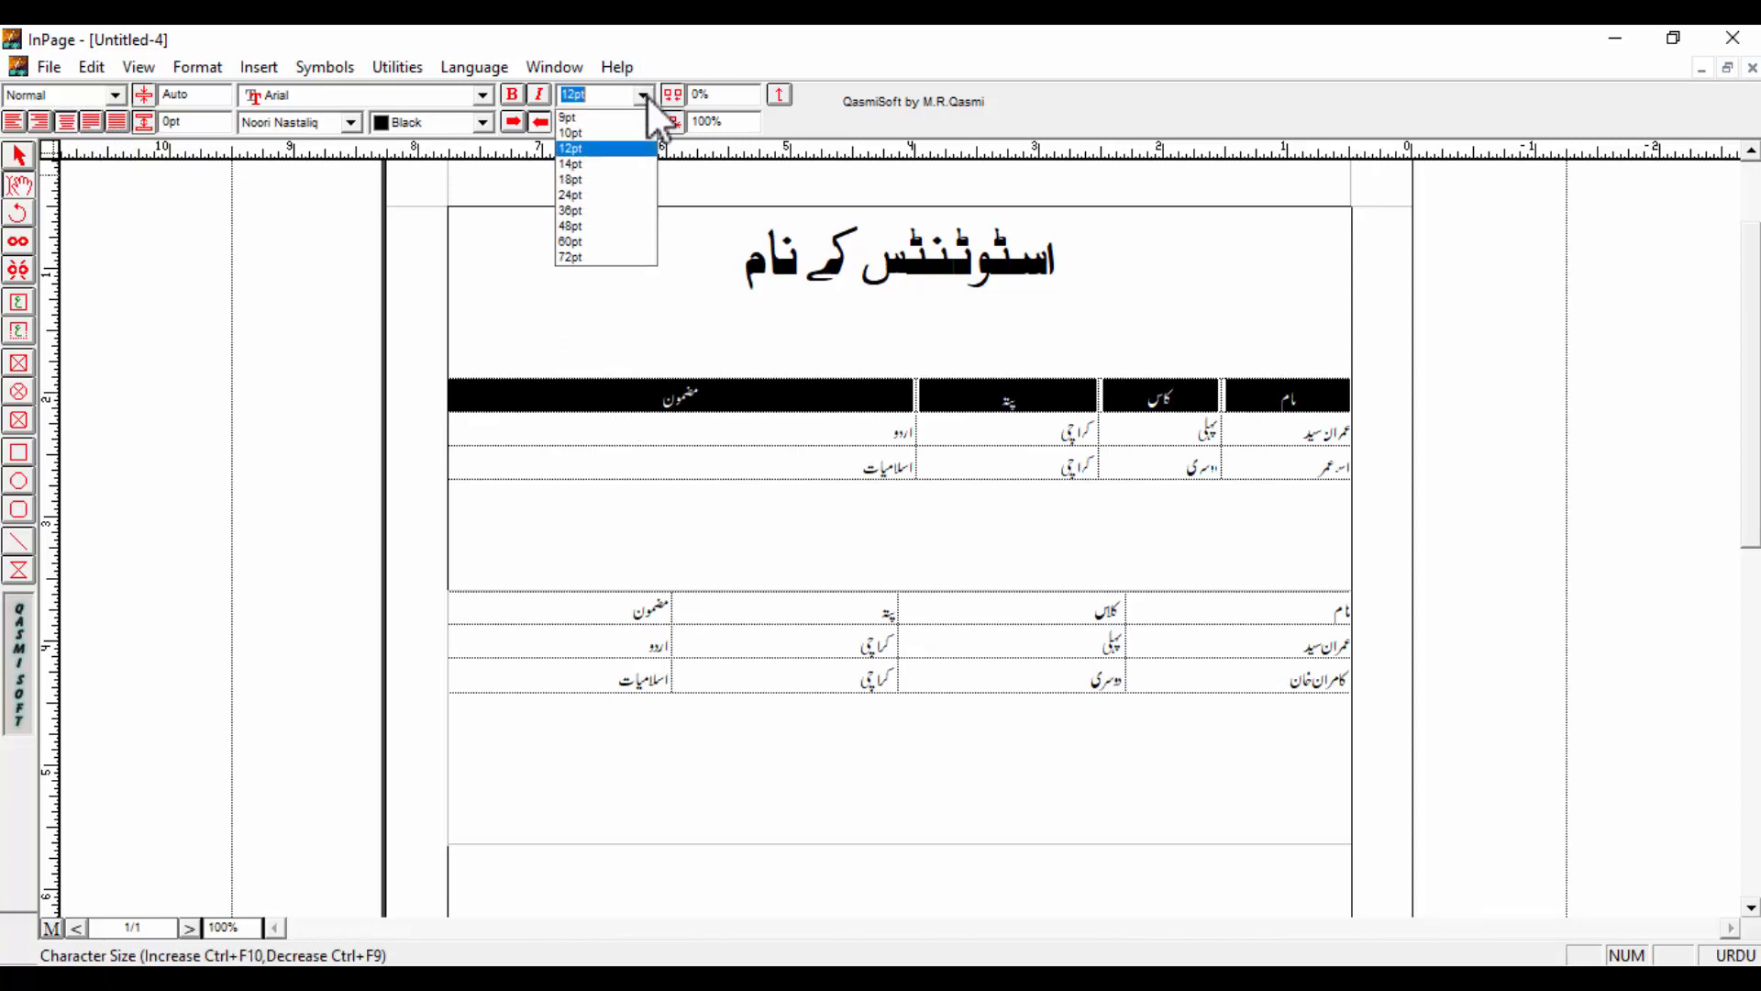
click(600, 178)
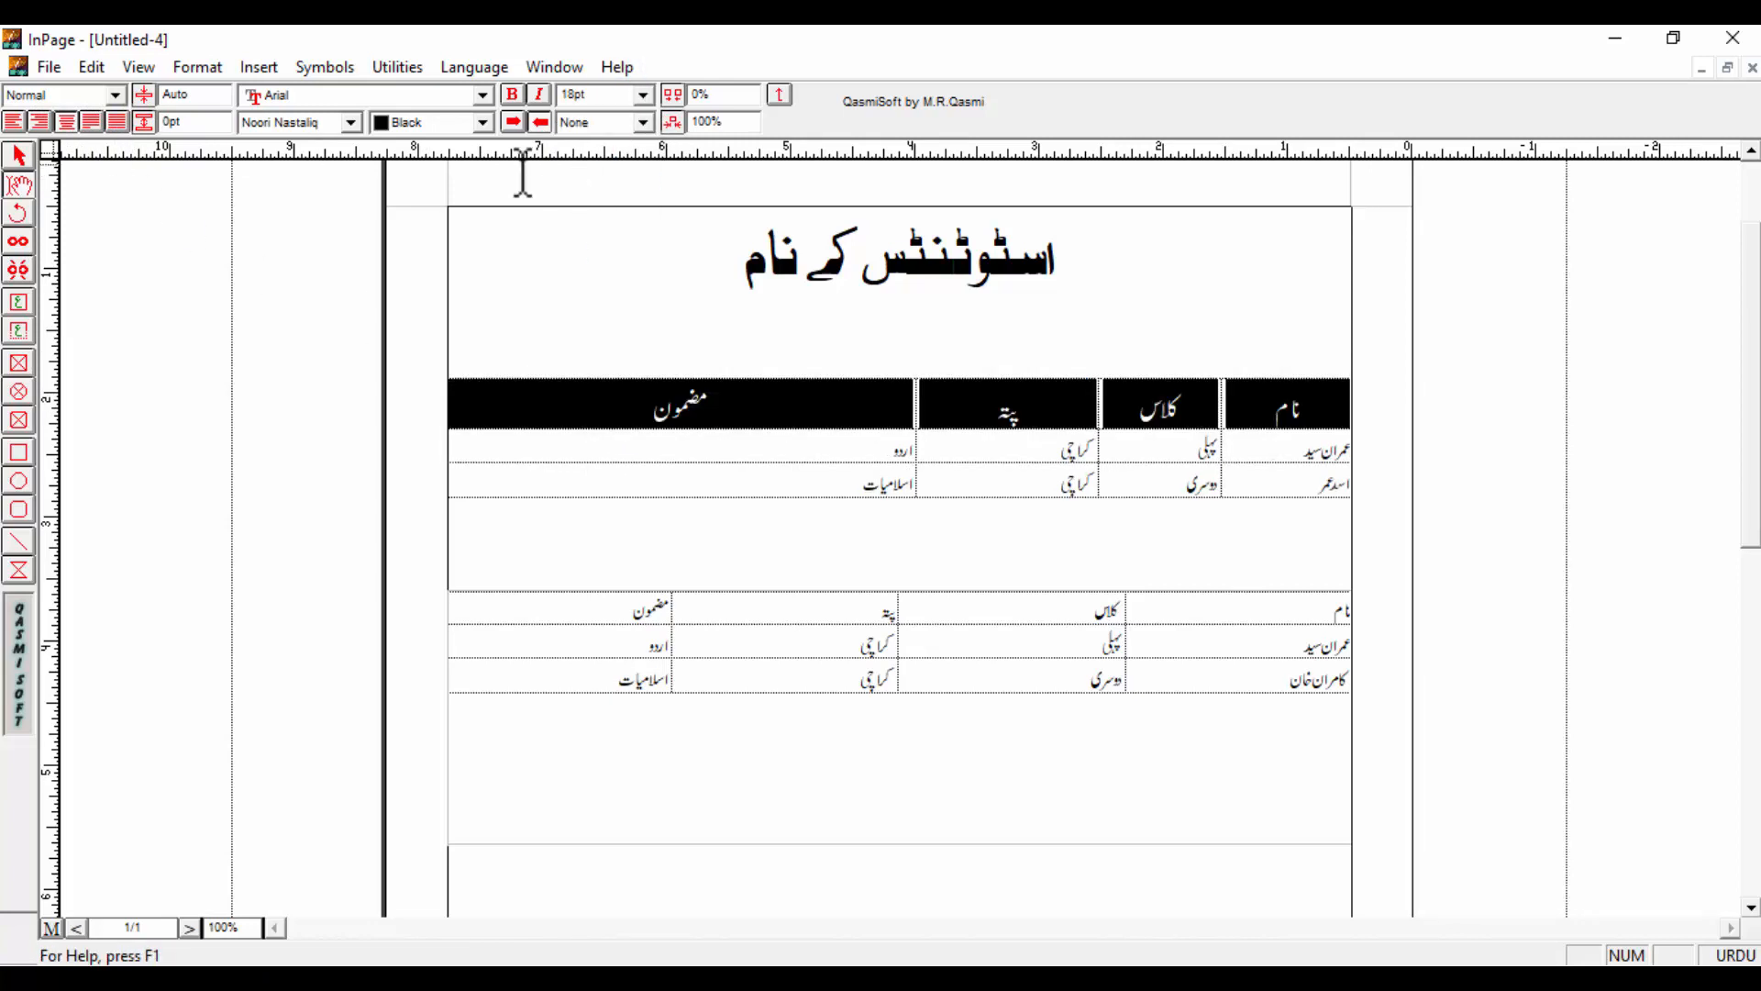
click(516, 97)
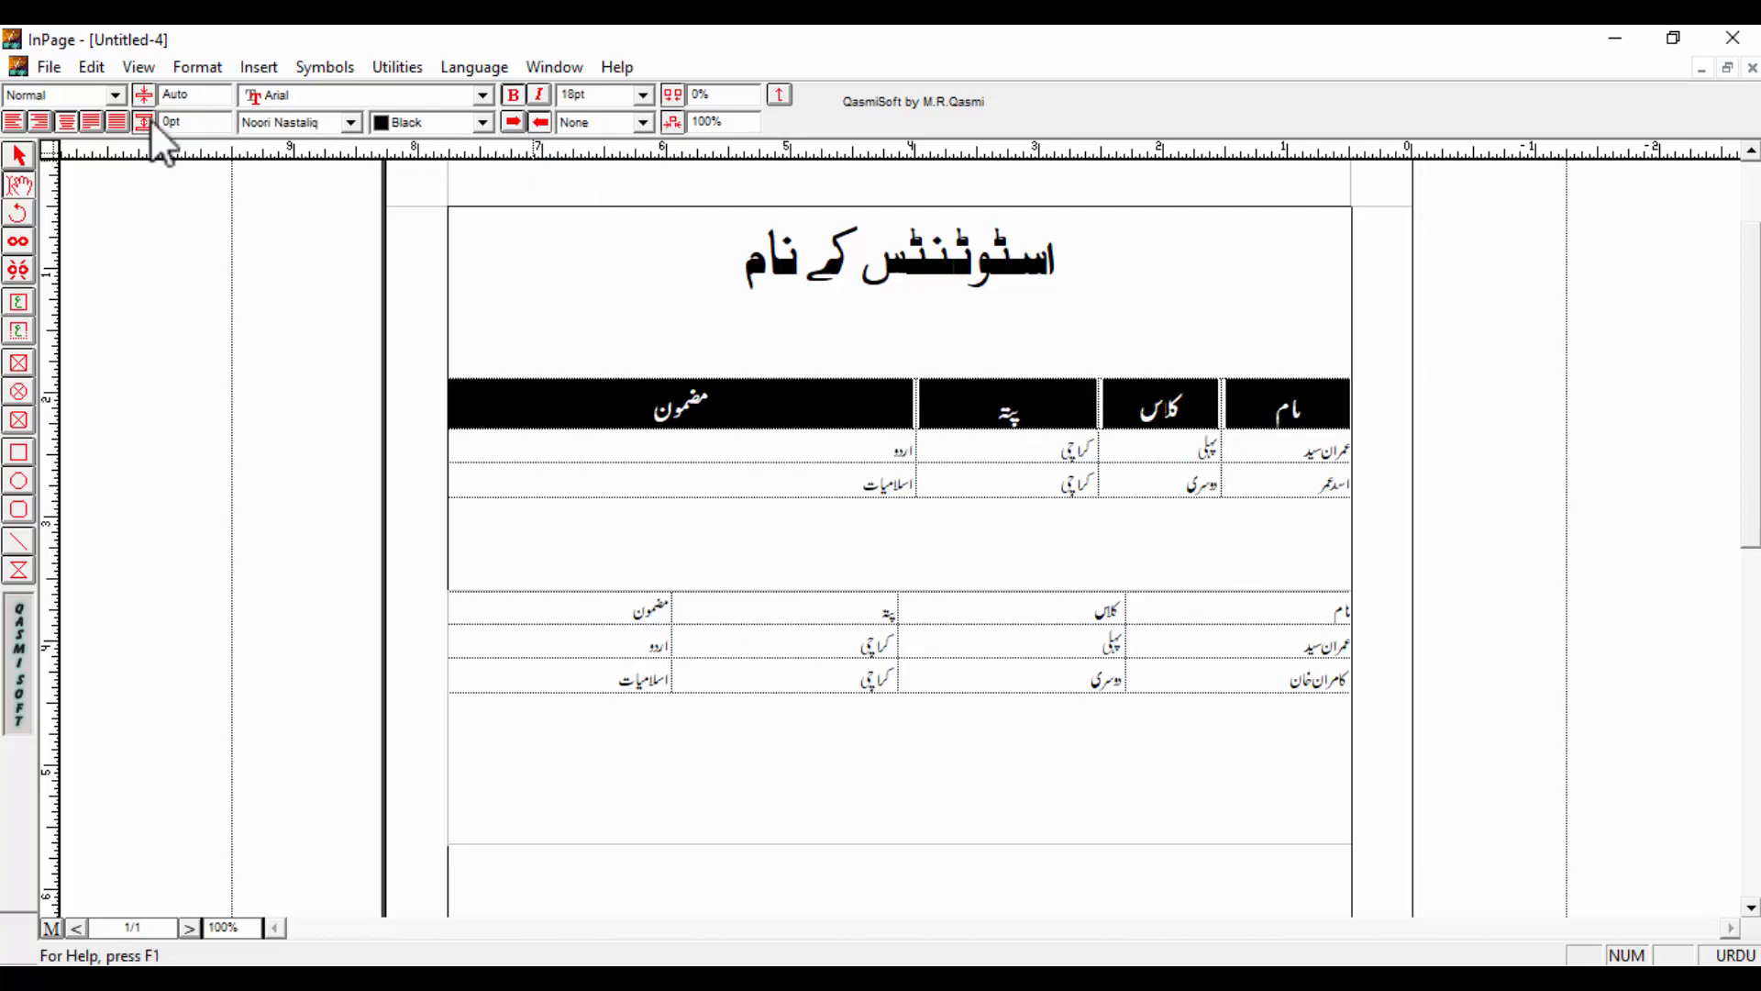
click(41, 120)
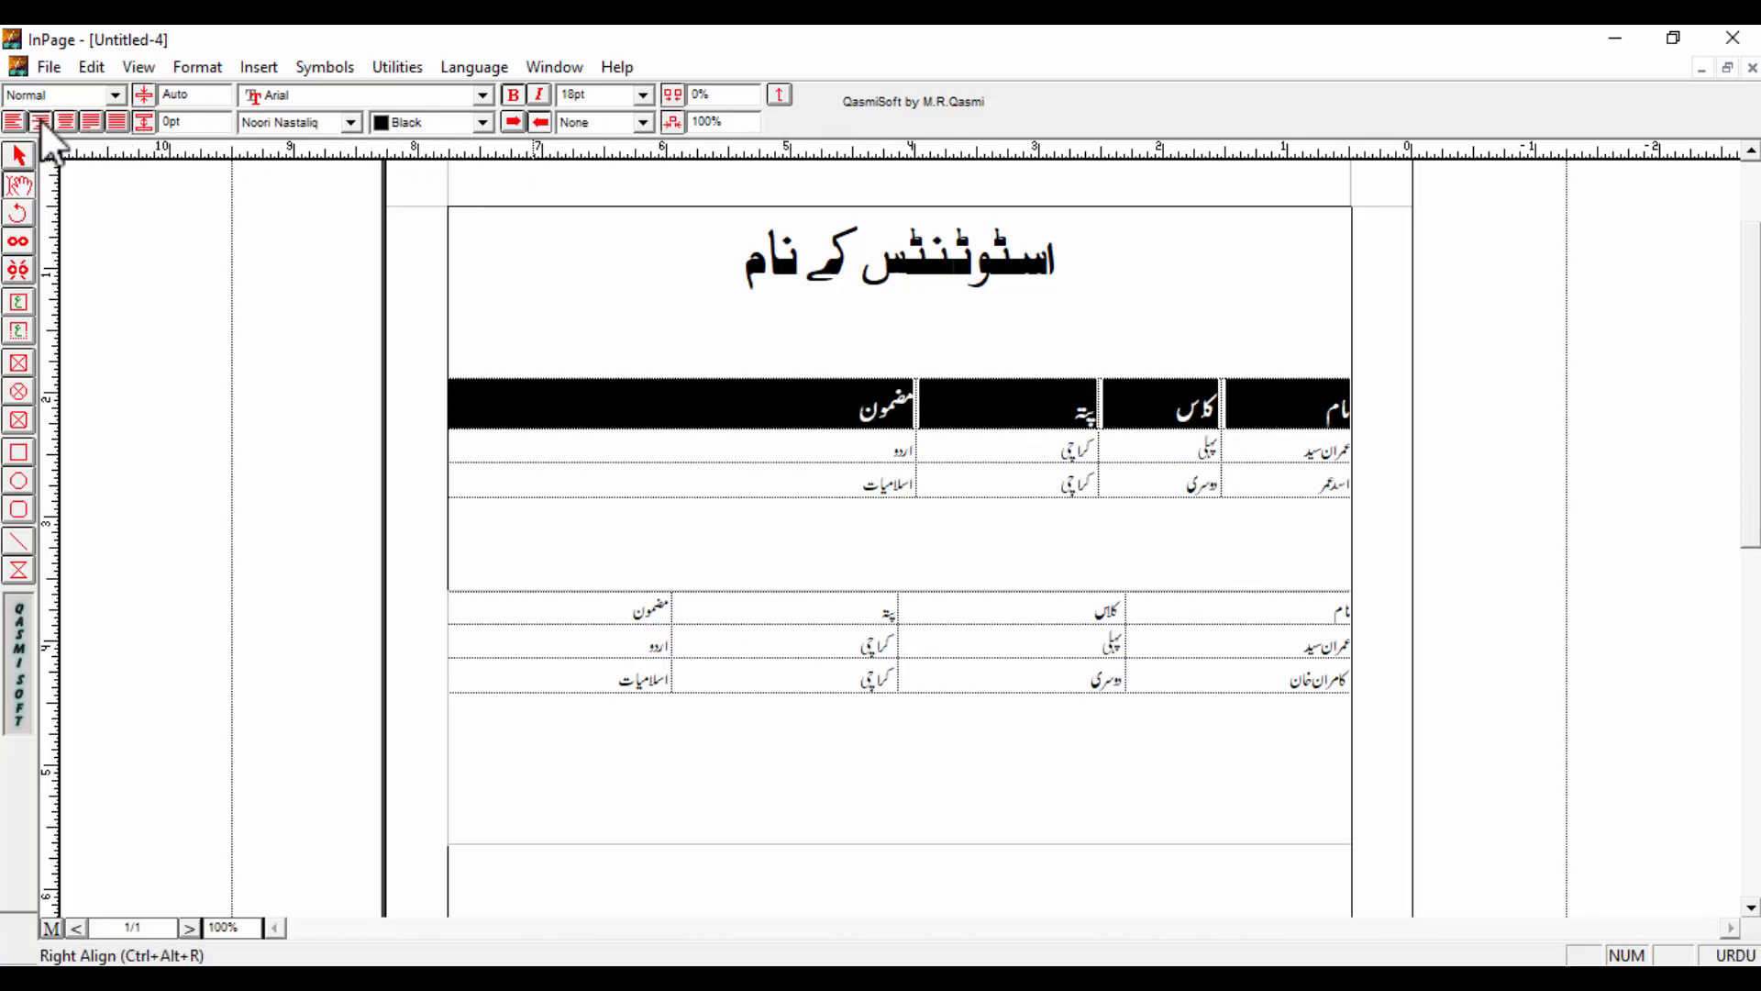
click(1057, 446)
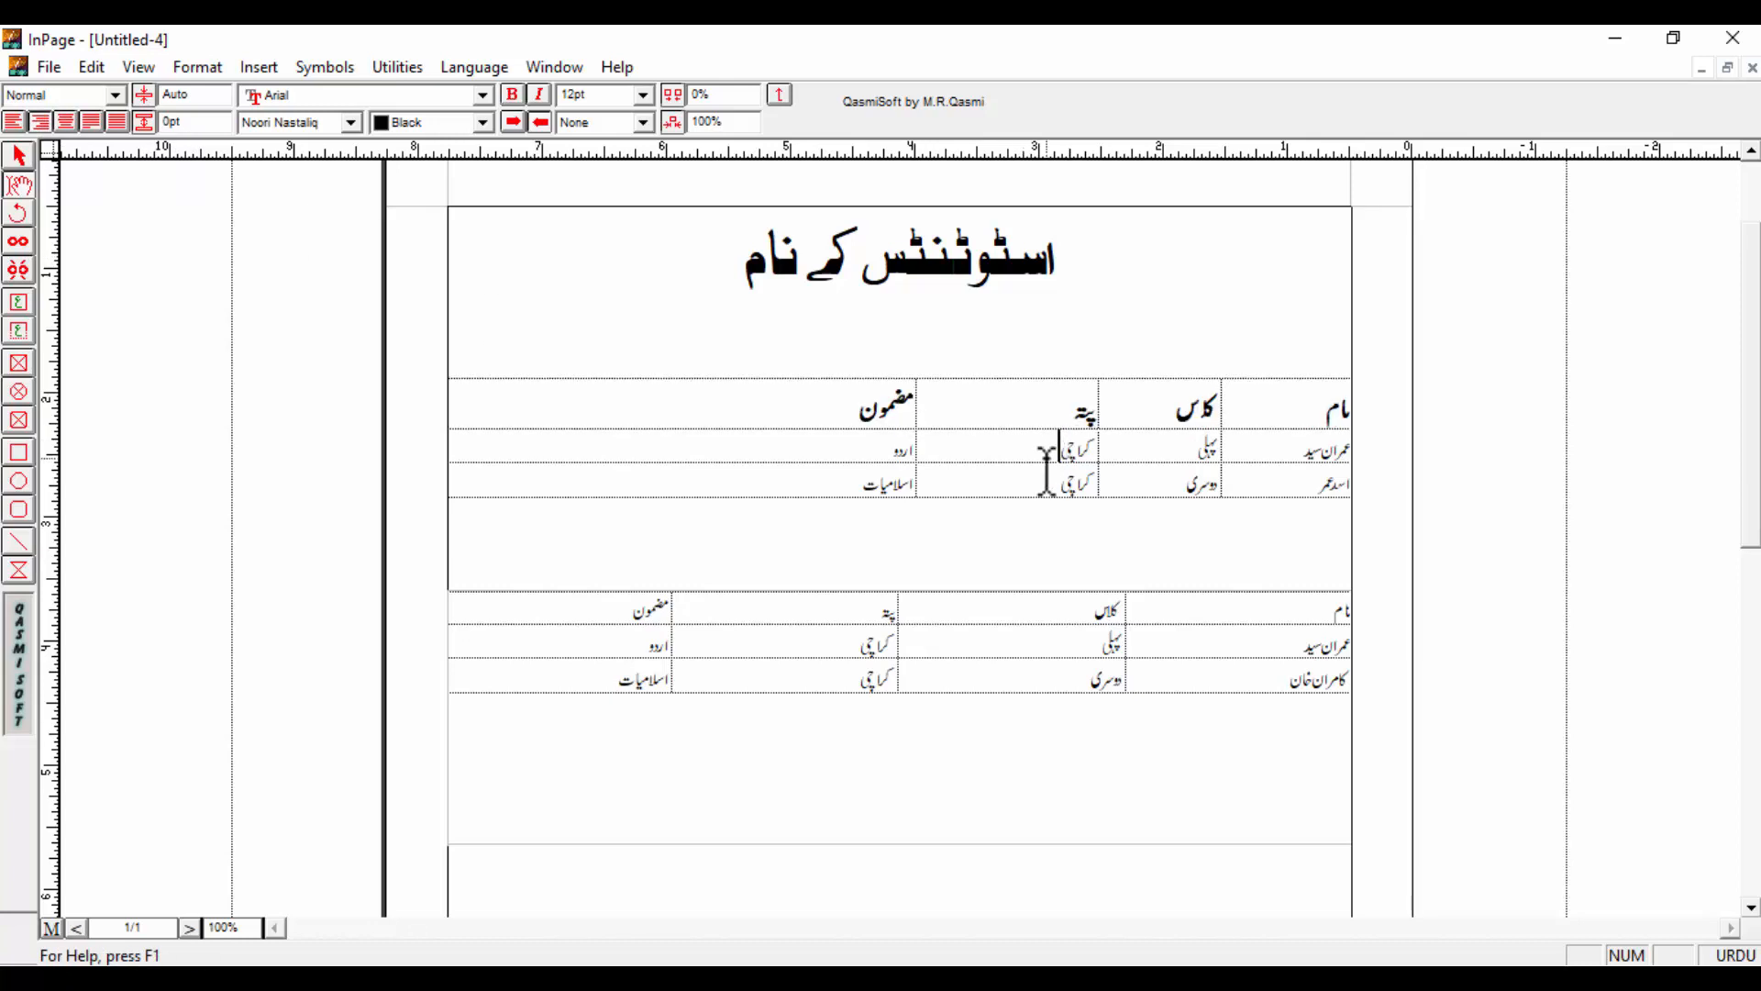
- Select all rows of the upper table and examine its Table Layout options without changing anything
click(723, 393)
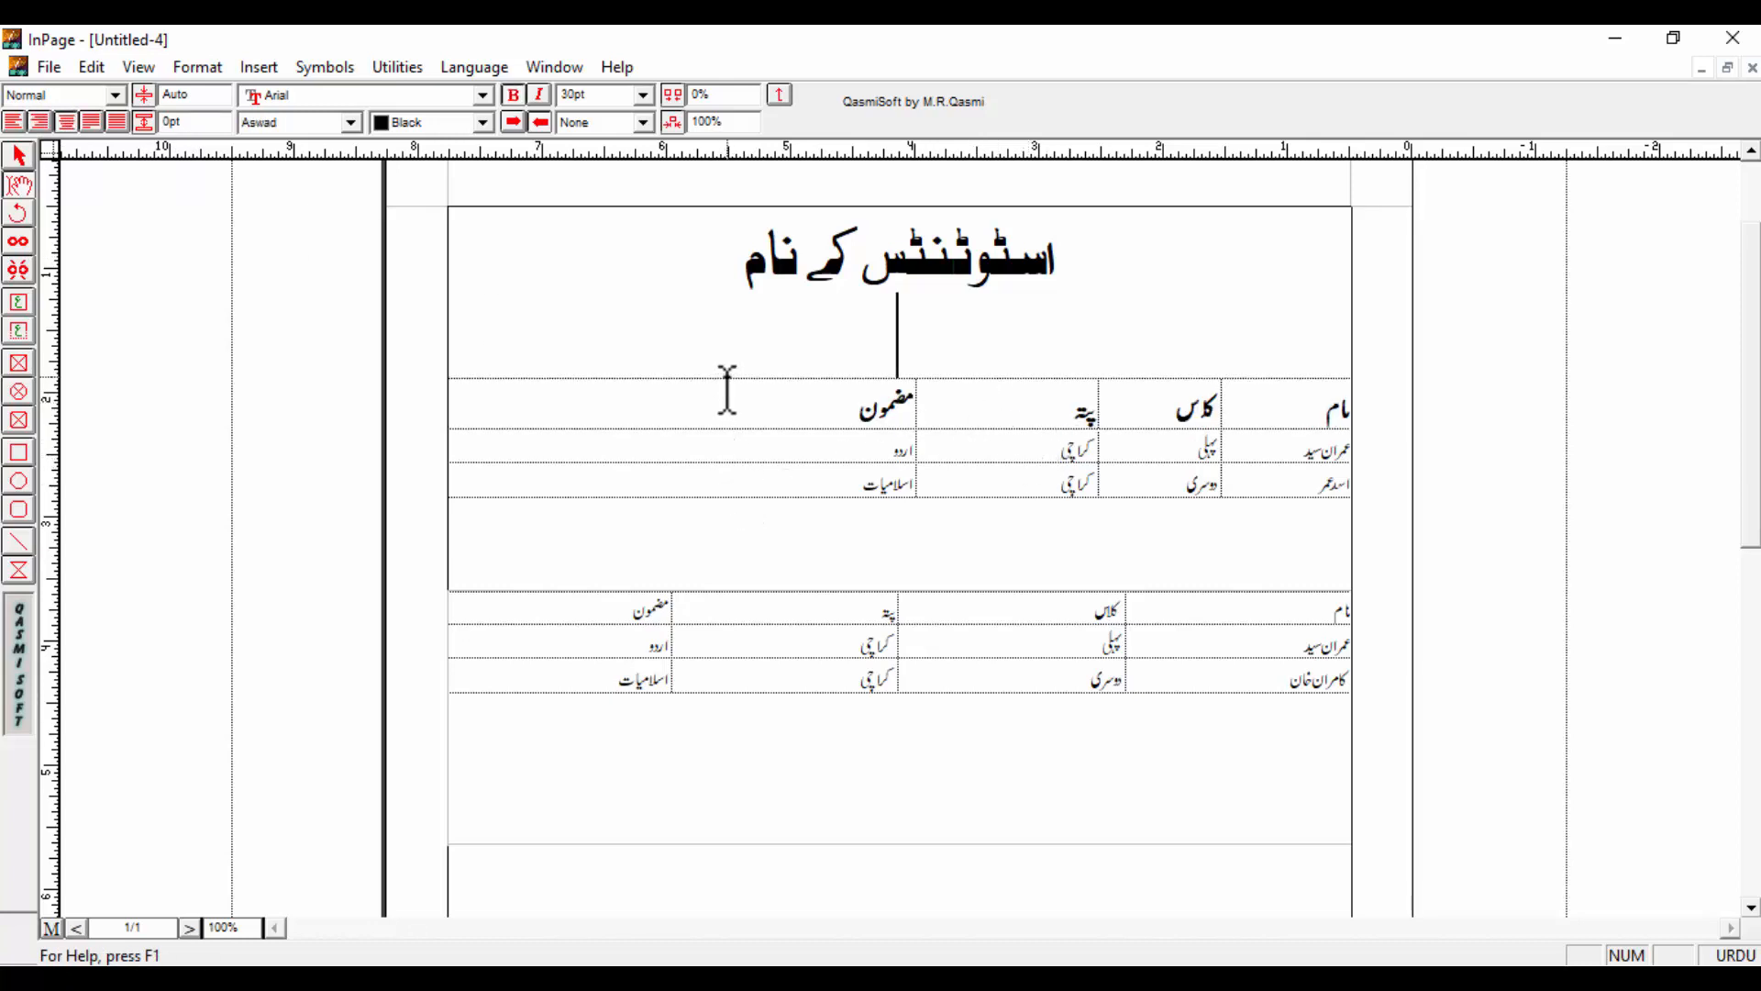
drag(910, 426, 991, 447)
drag(812, 492, 1345, 414)
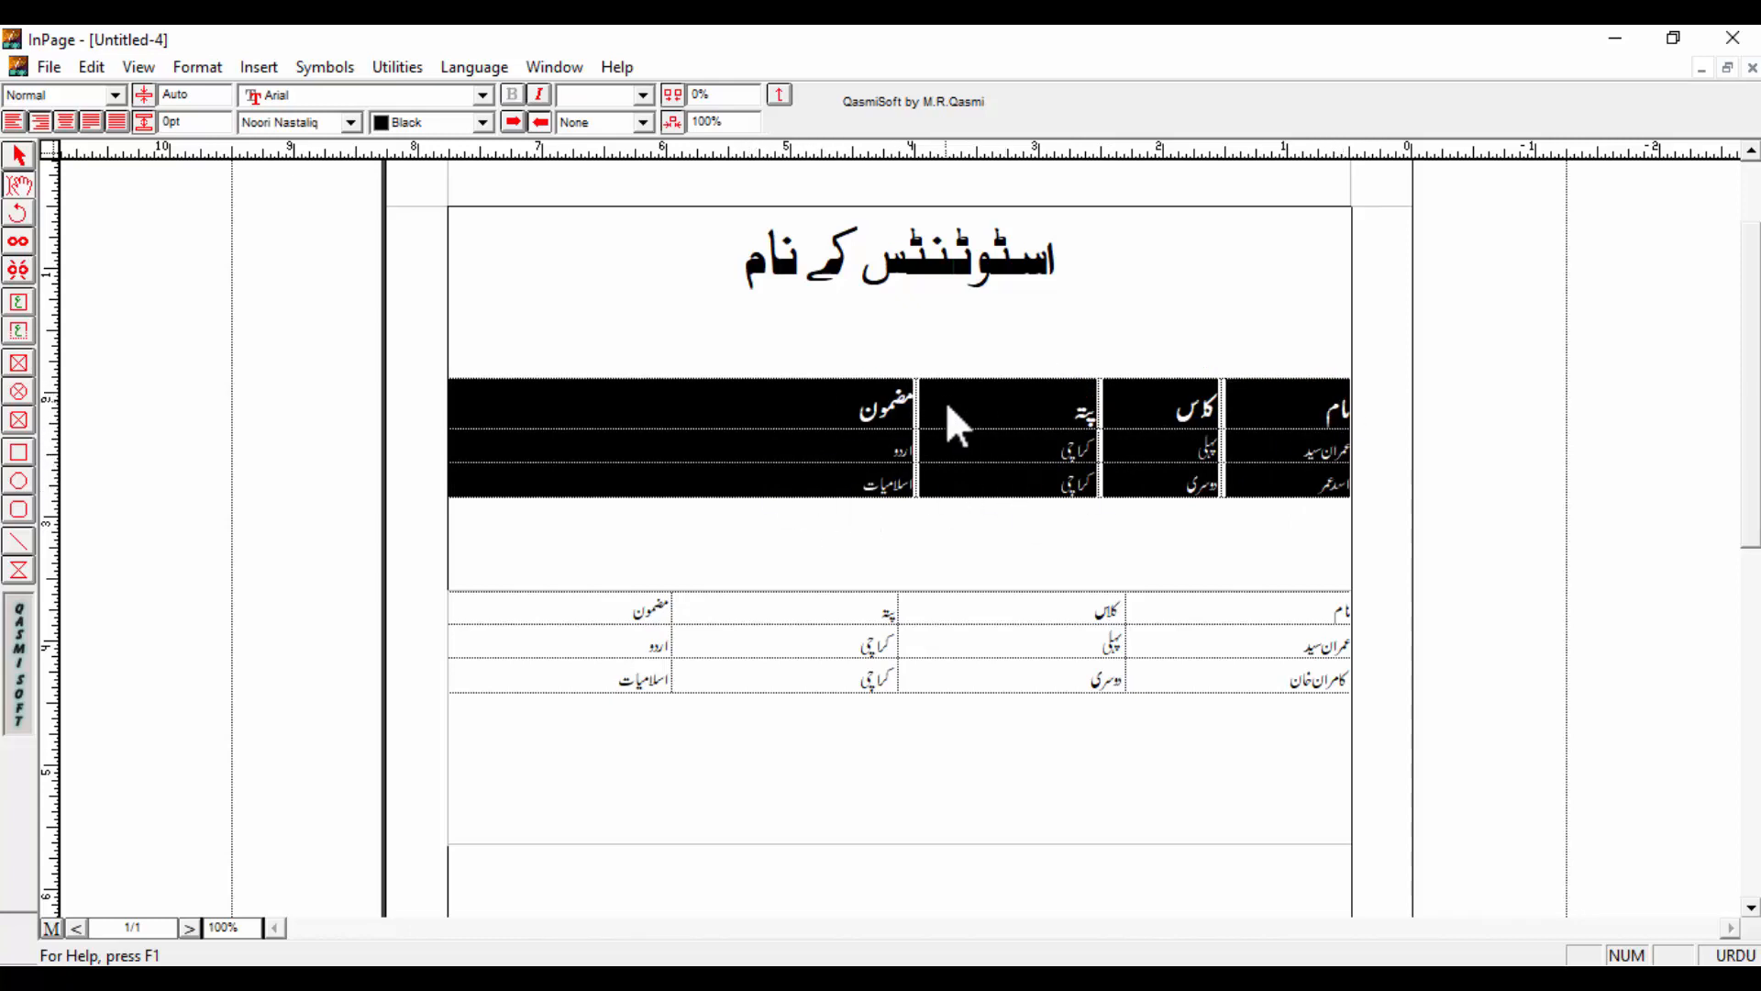
click(195, 68)
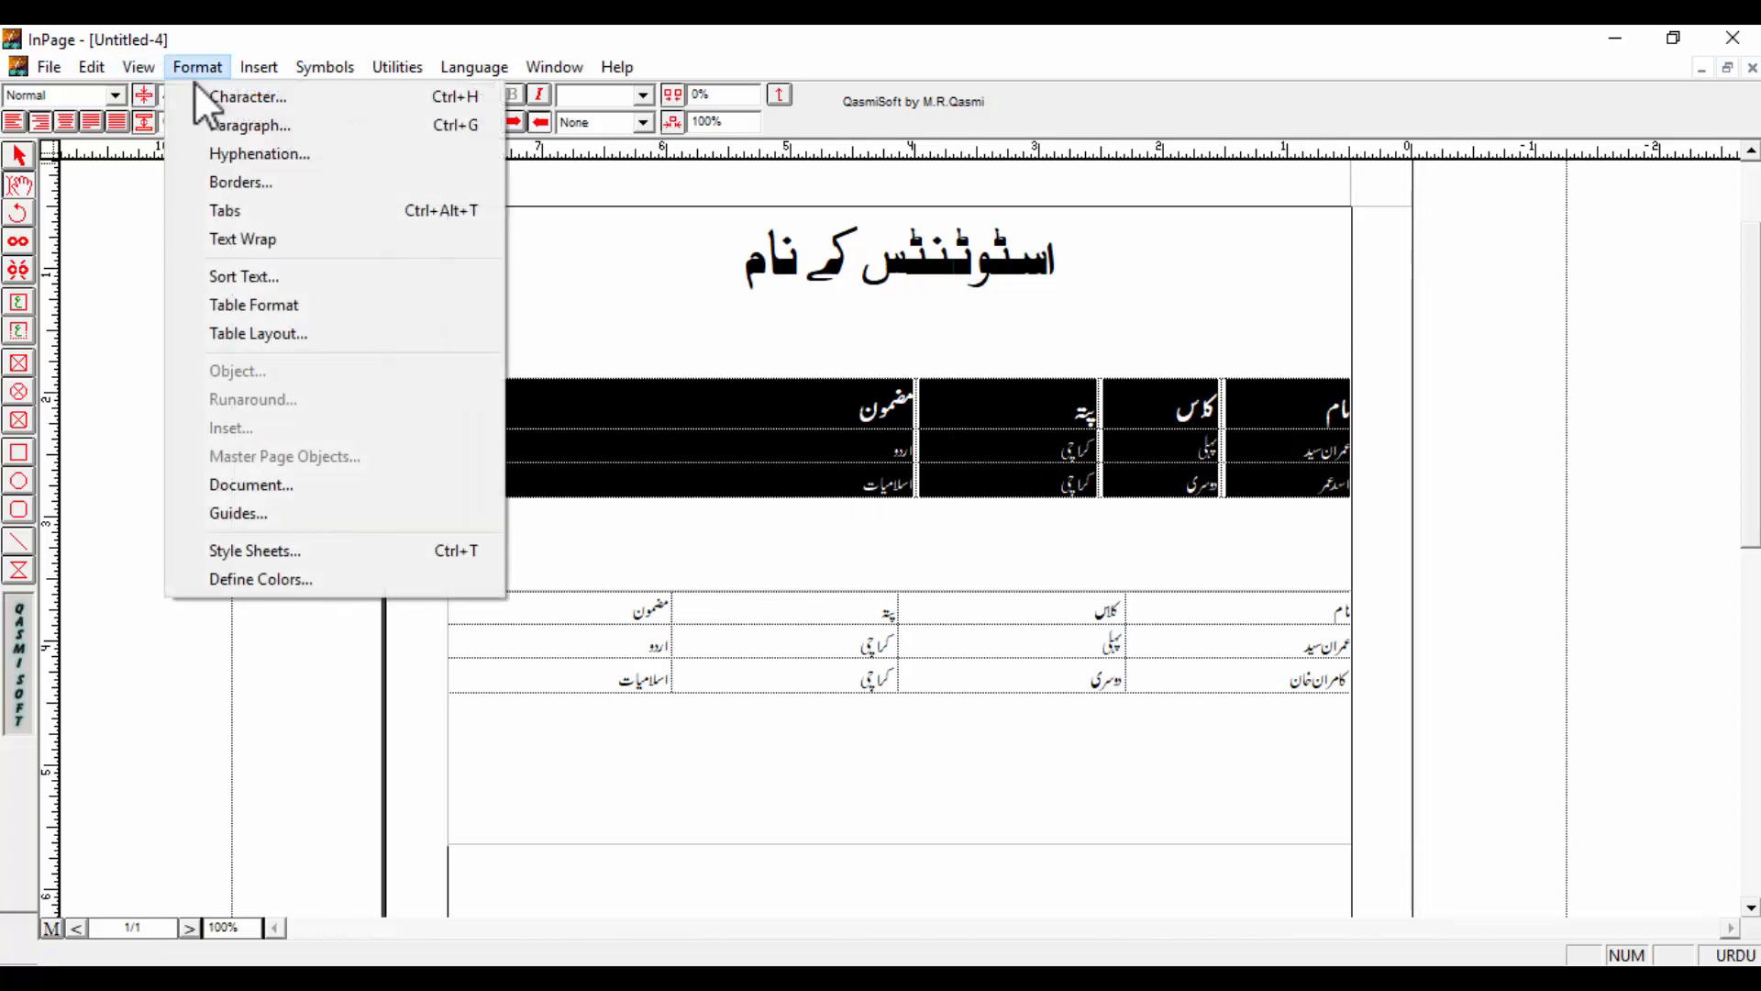
click(344, 335)
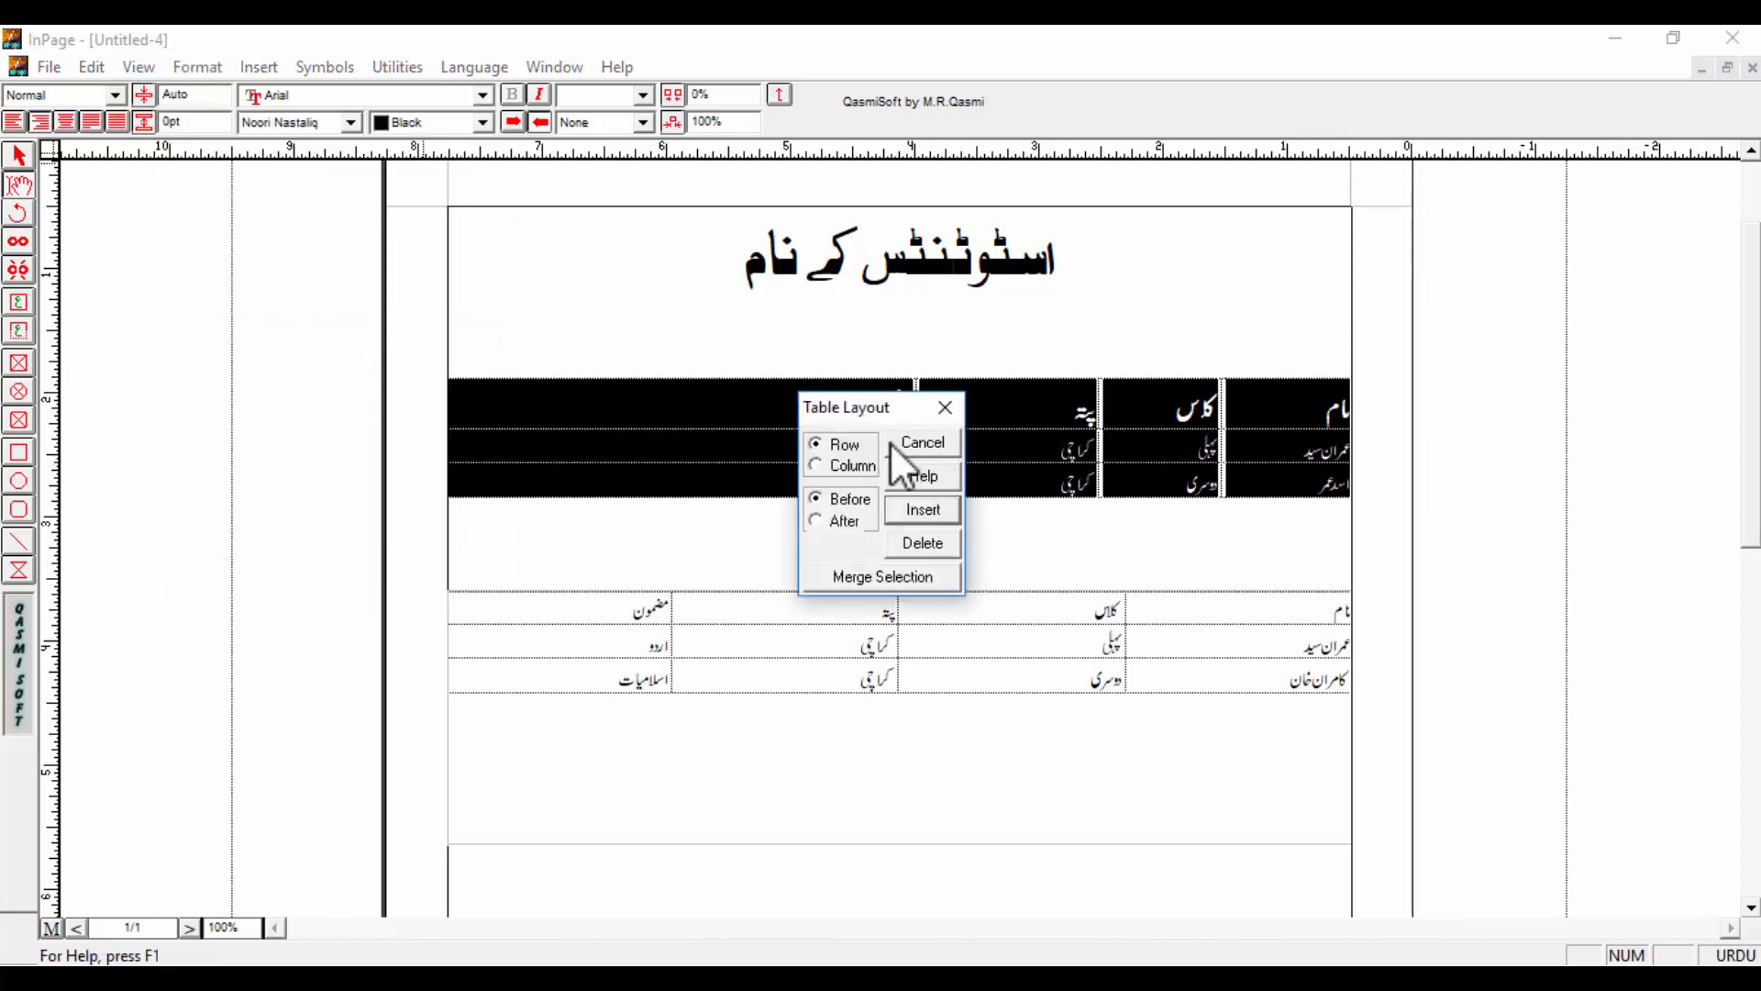
click(943, 409)
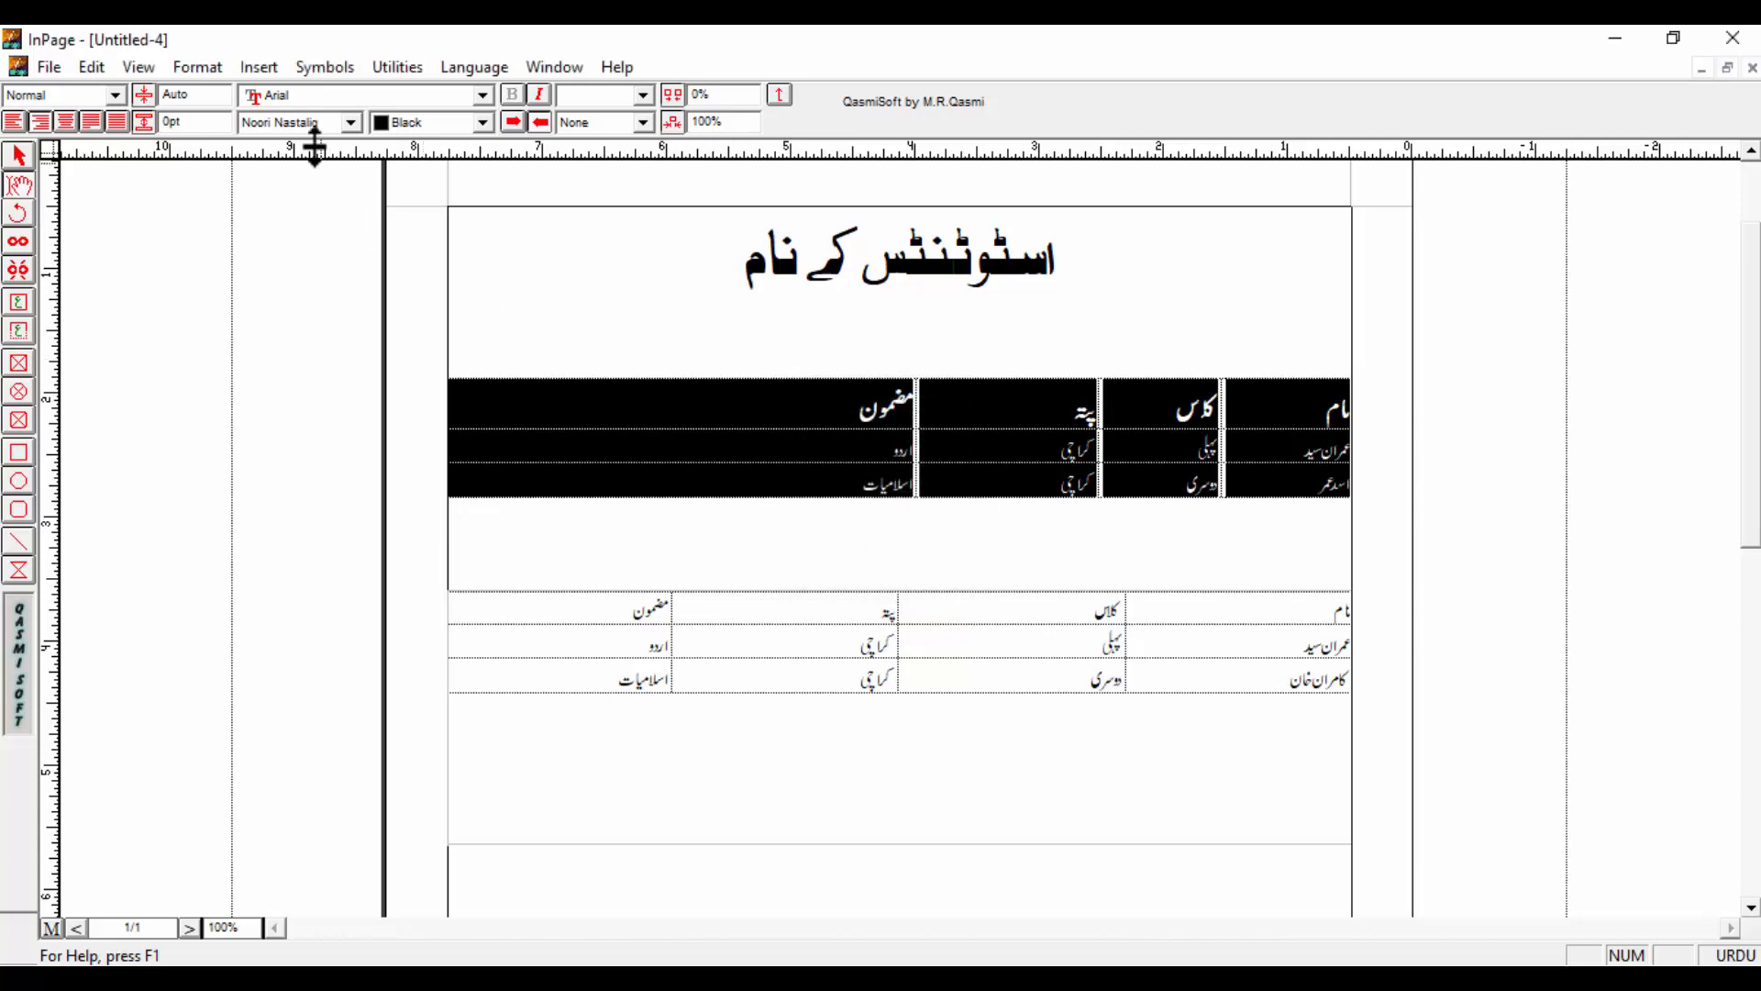
- Apply a solid black border of 1pt width to all cells of the upper table through Table Format
click(196, 68)
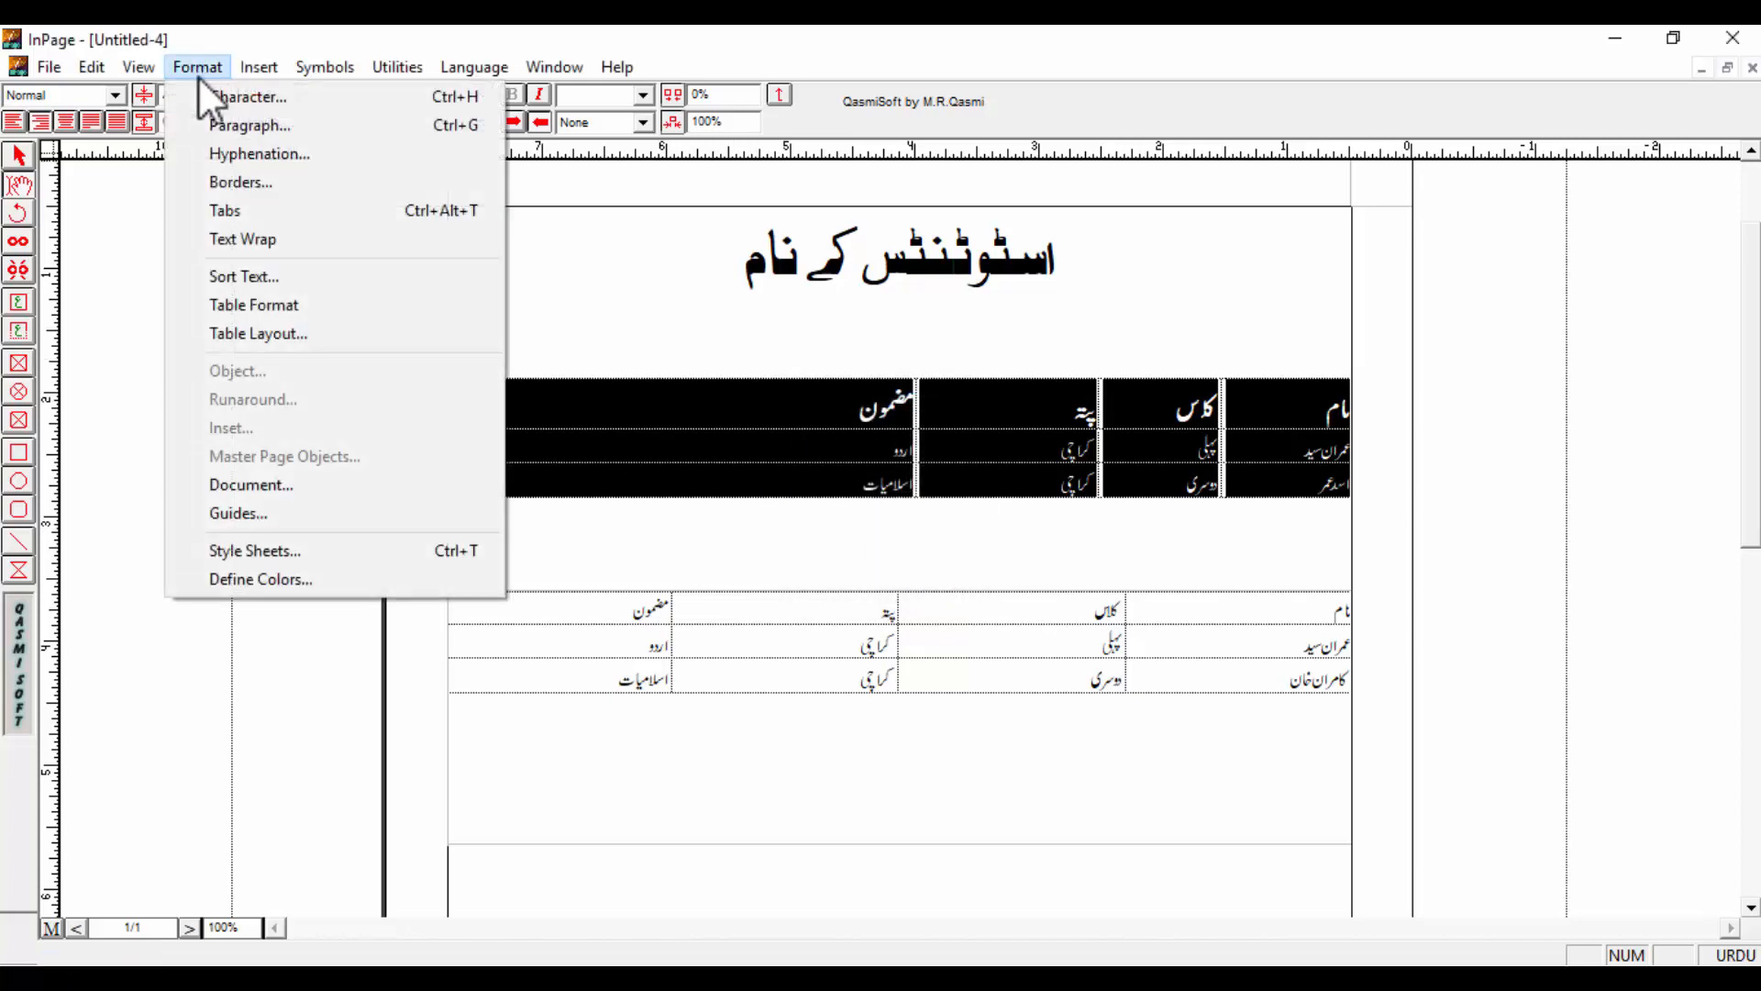
click(297, 305)
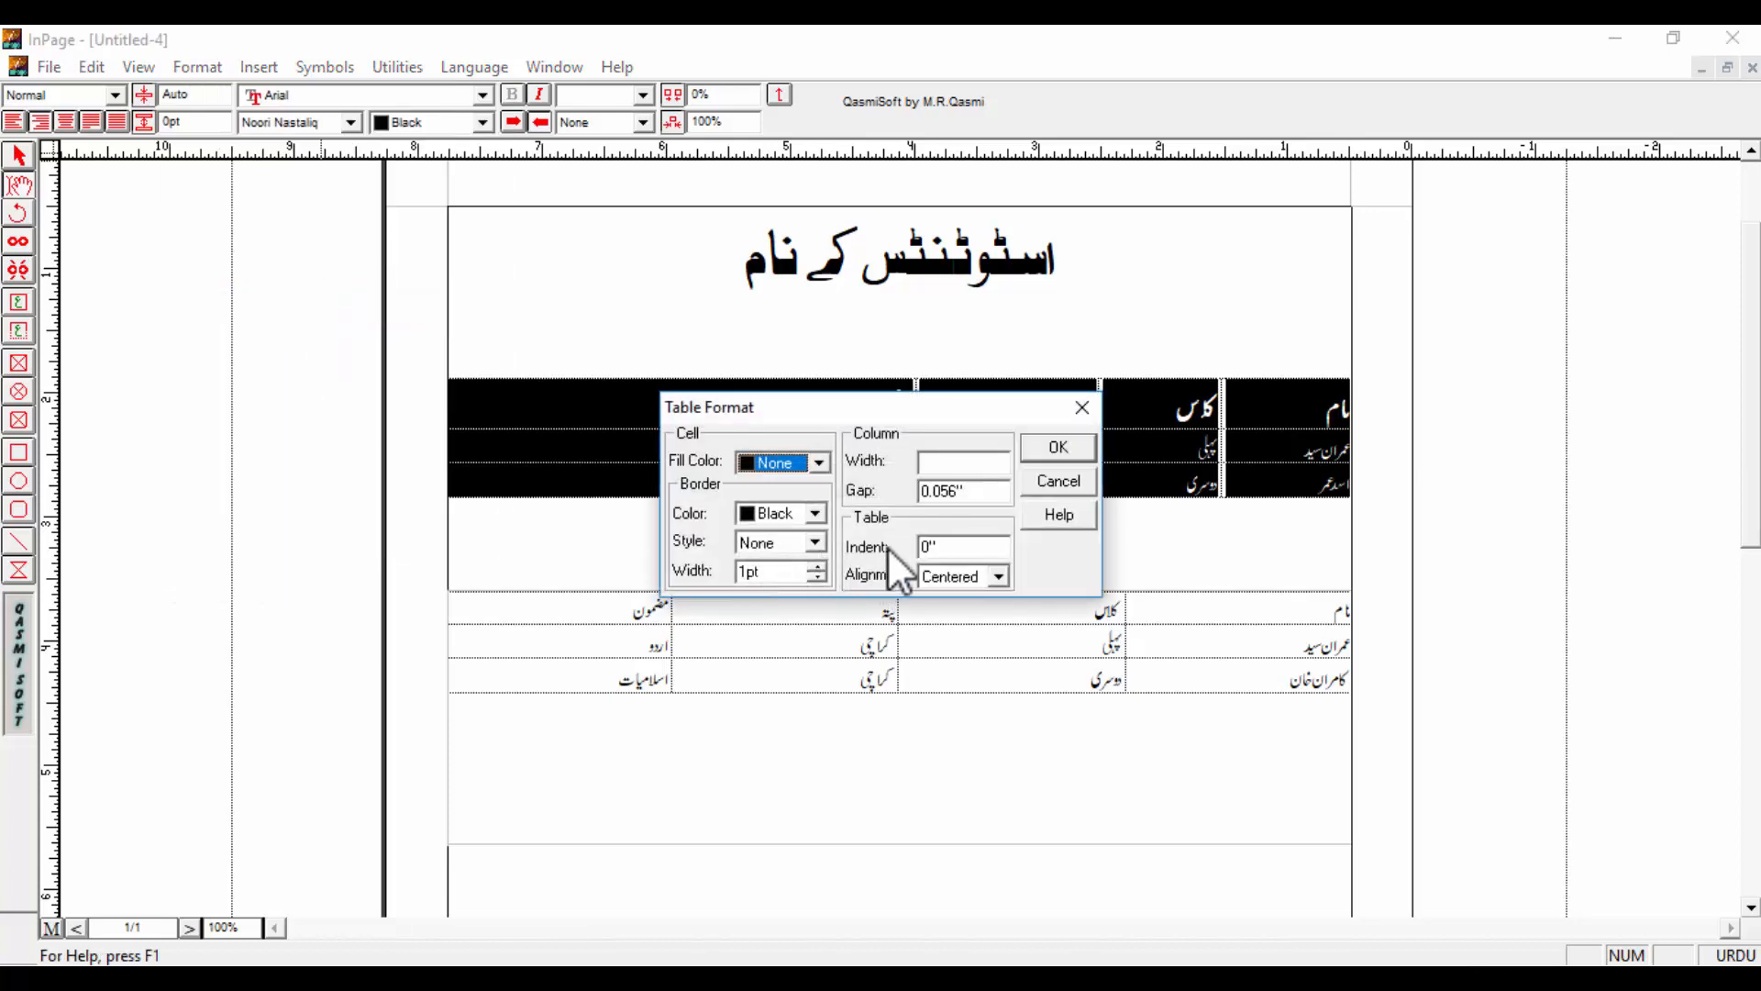
click(791, 514)
click(807, 540)
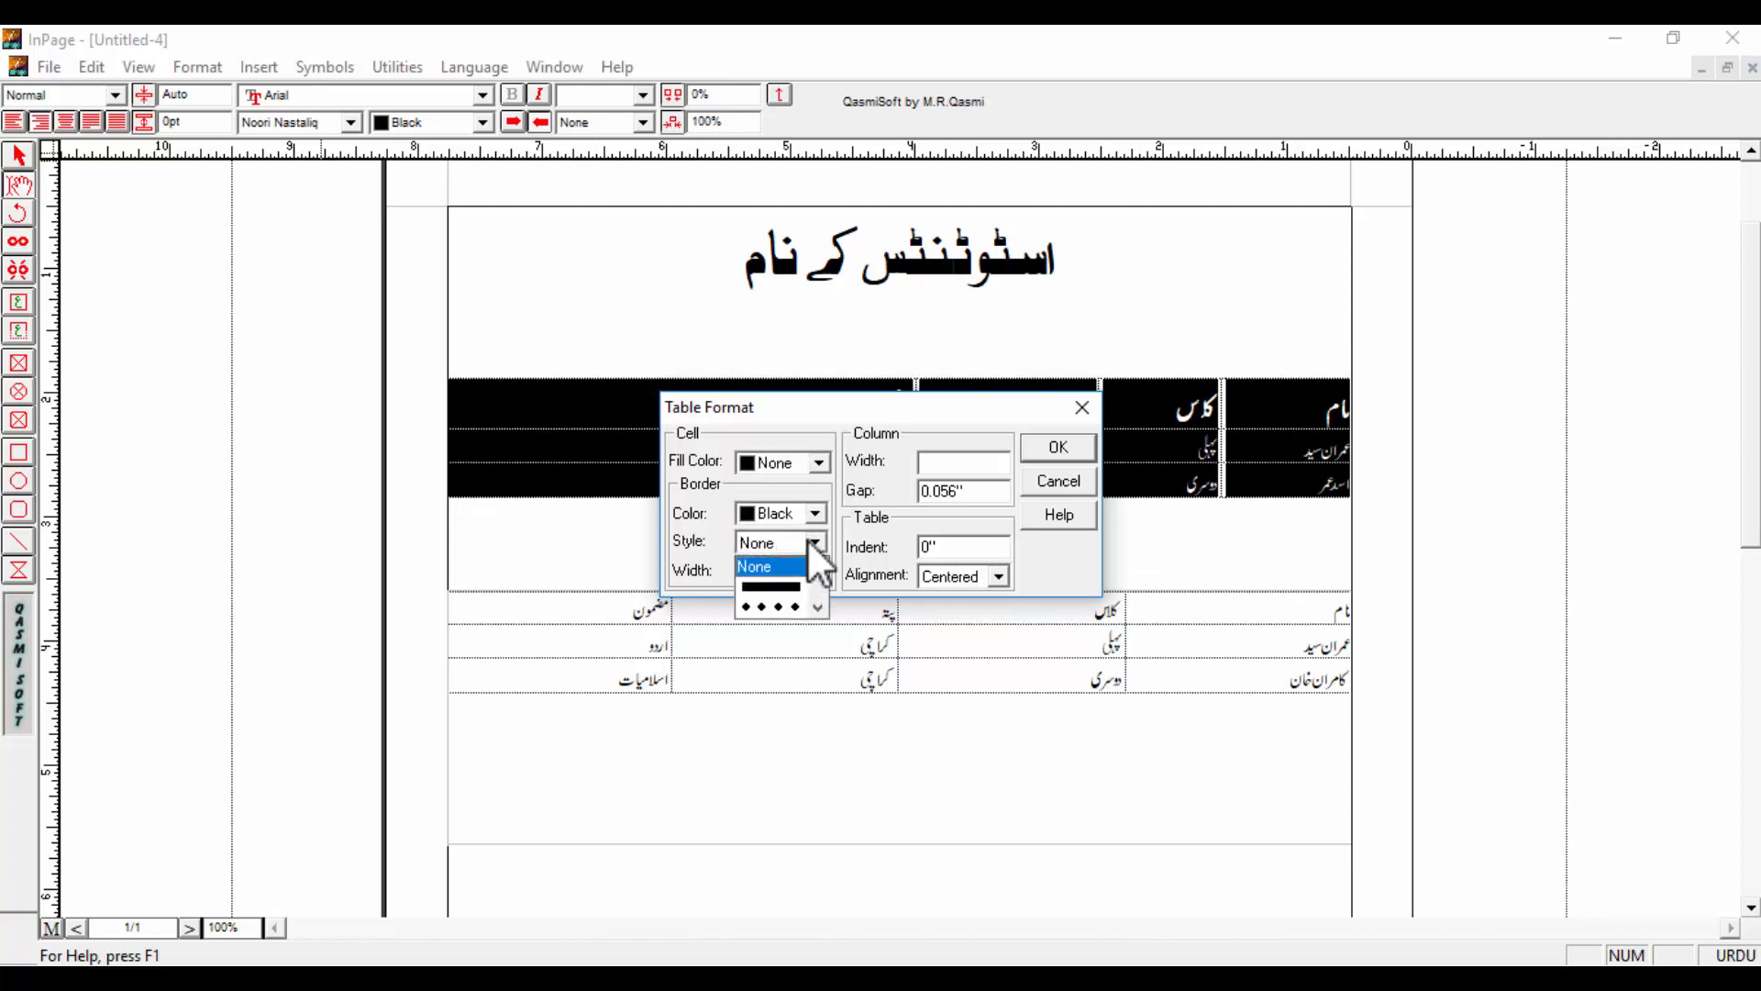
click(789, 580)
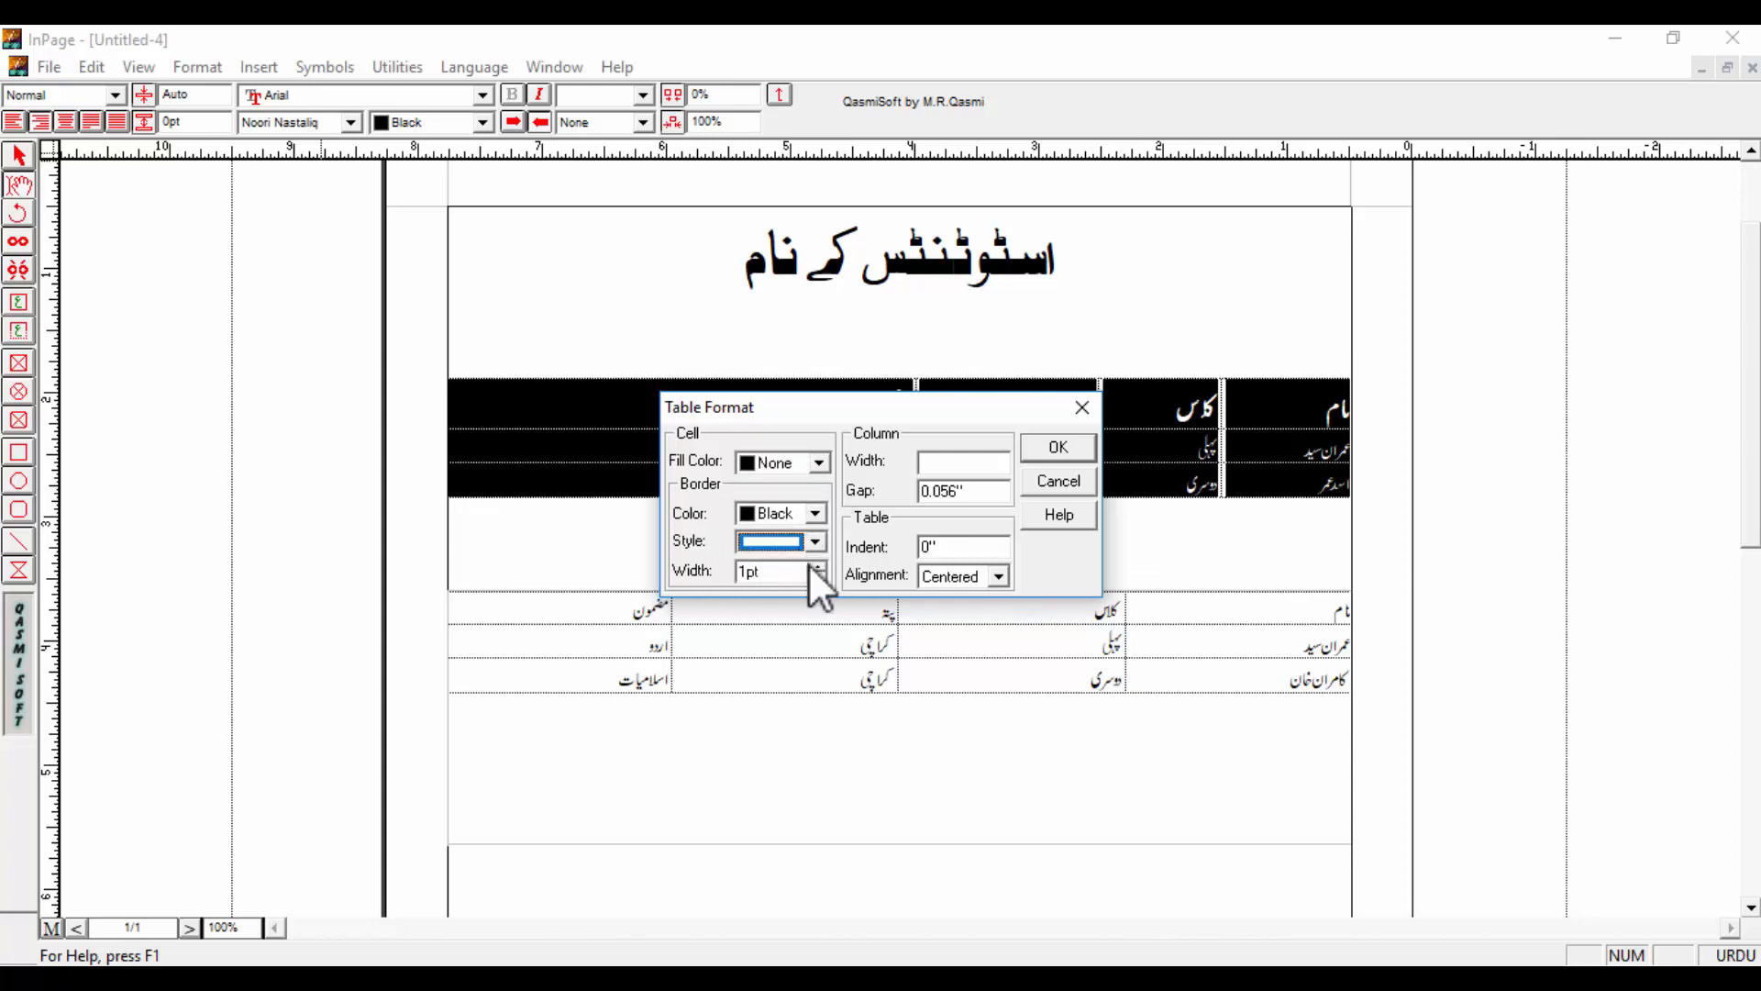
click(815, 540)
double_click(748, 573)
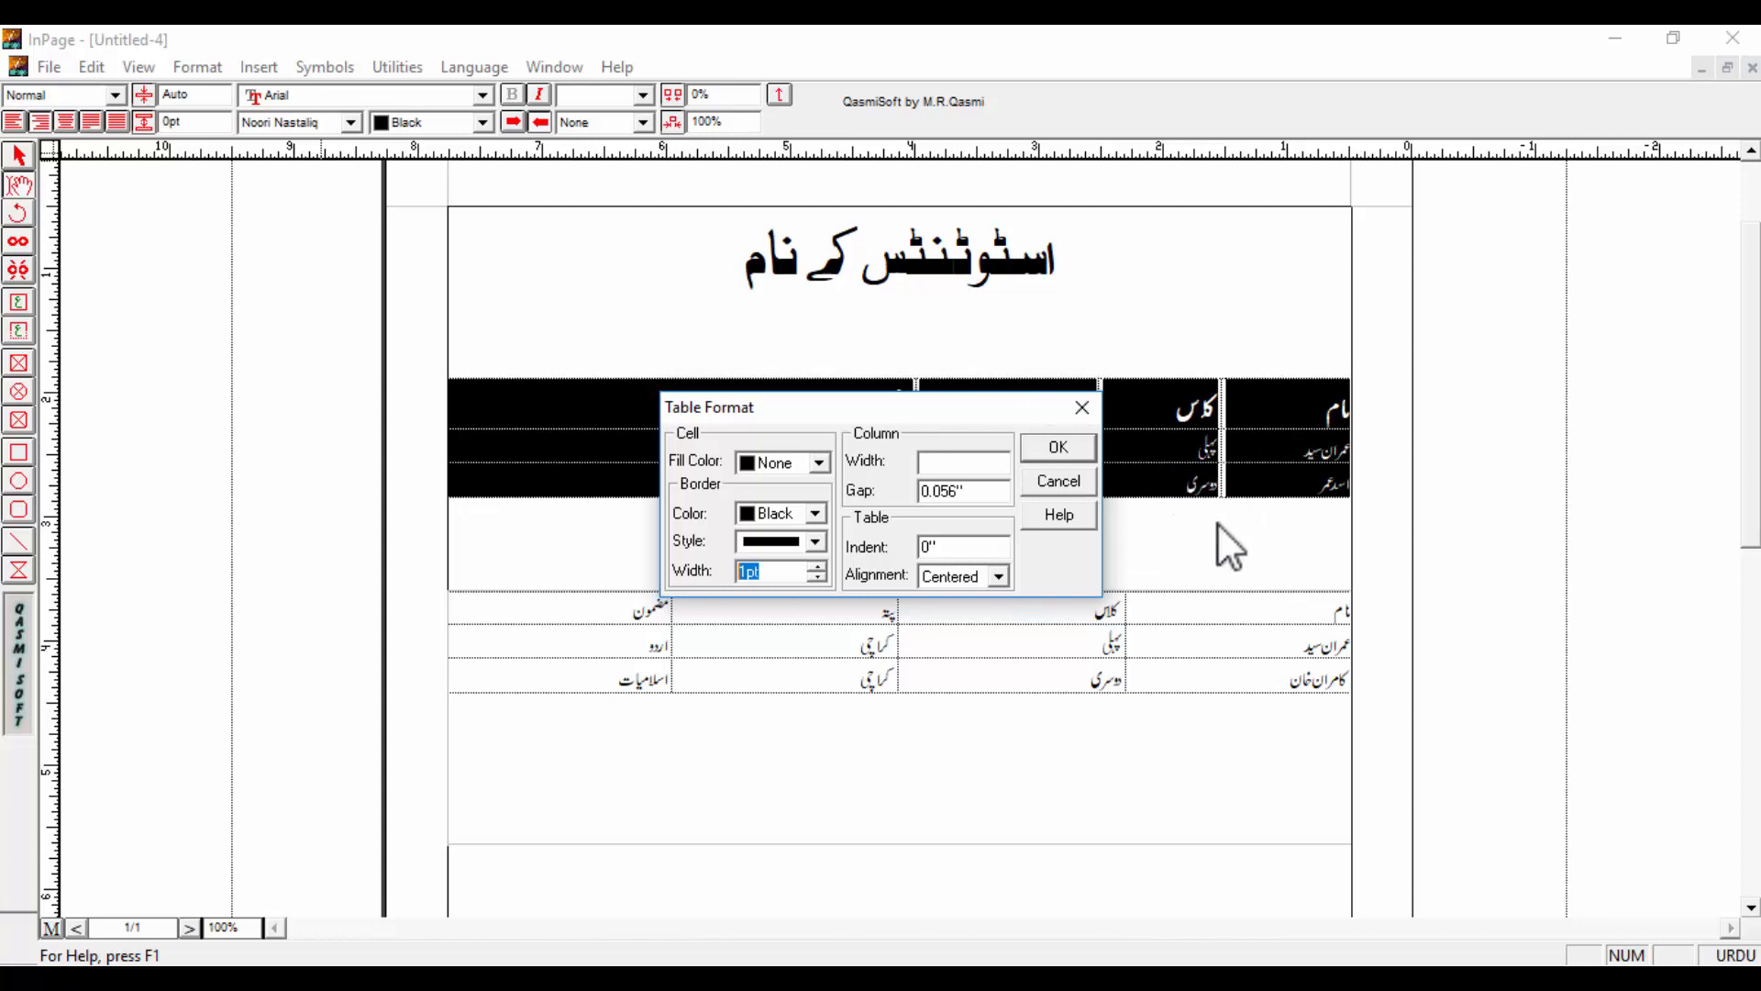
click(1054, 449)
click(955, 523)
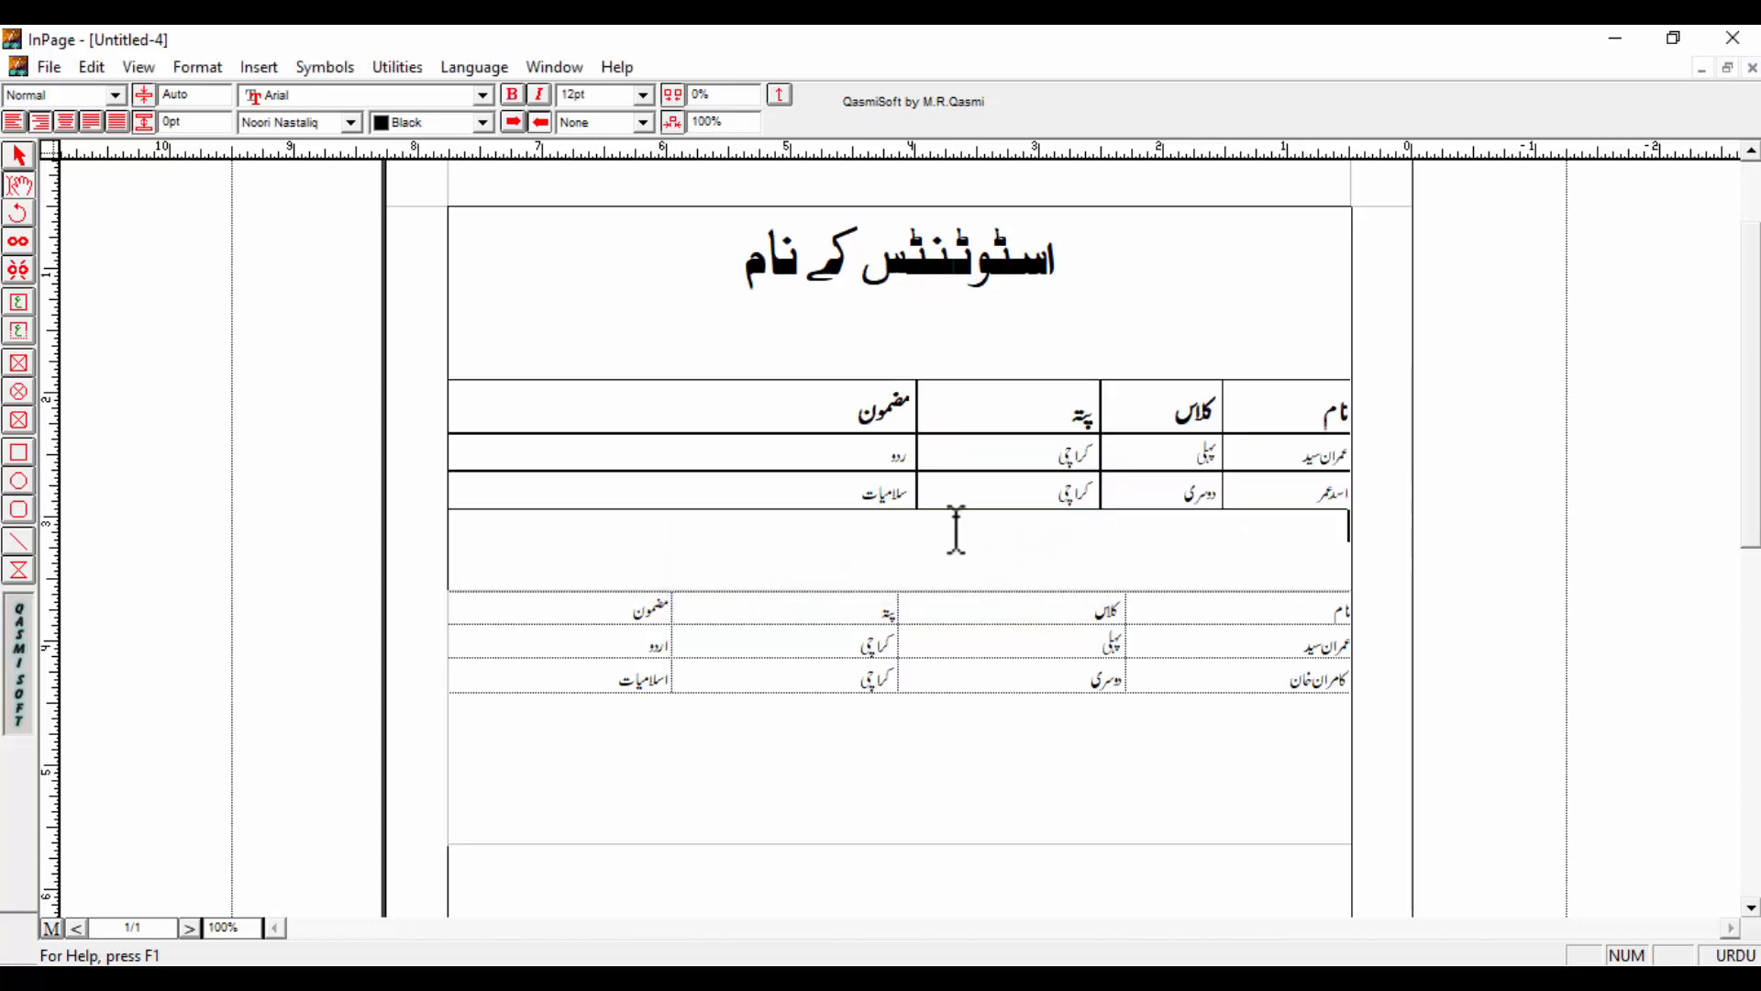
drag(798, 500, 1317, 435)
click(1214, 439)
drag(774, 400, 1351, 417)
click(1282, 458)
- Select the whole upper table and set its cell border to the dashed line style in the Table Format settings
drag(621, 503, 631, 404)
right_click(692, 442)
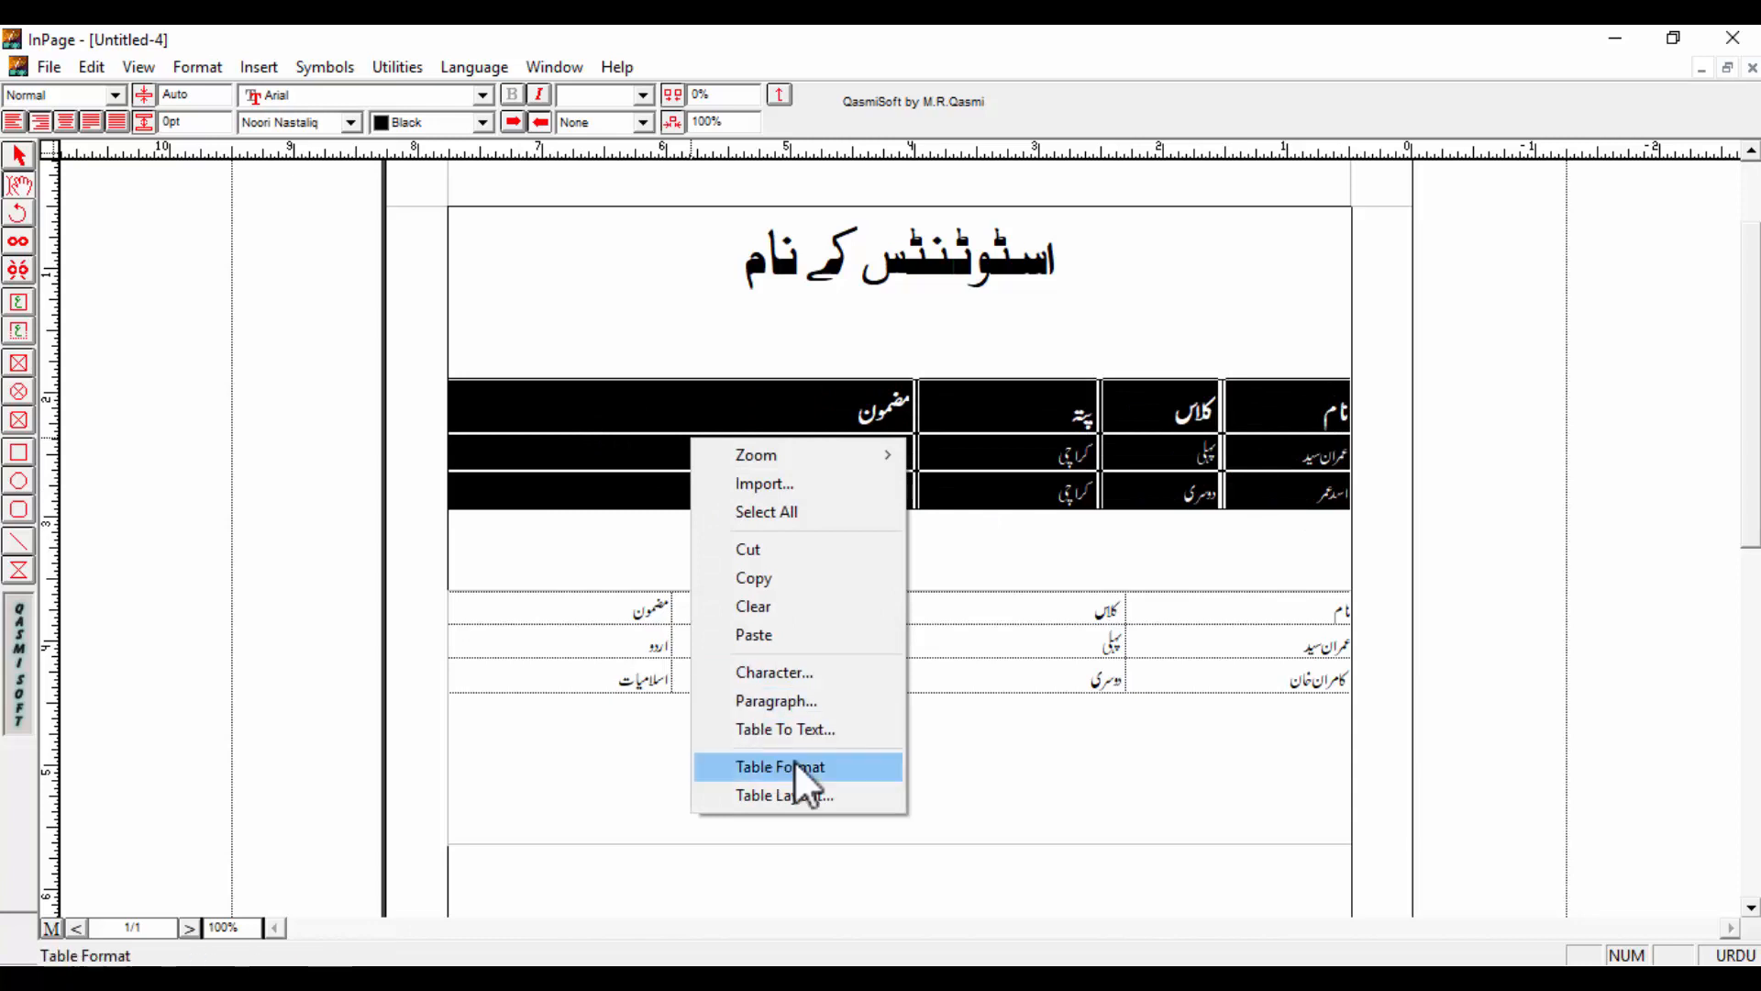
click(838, 767)
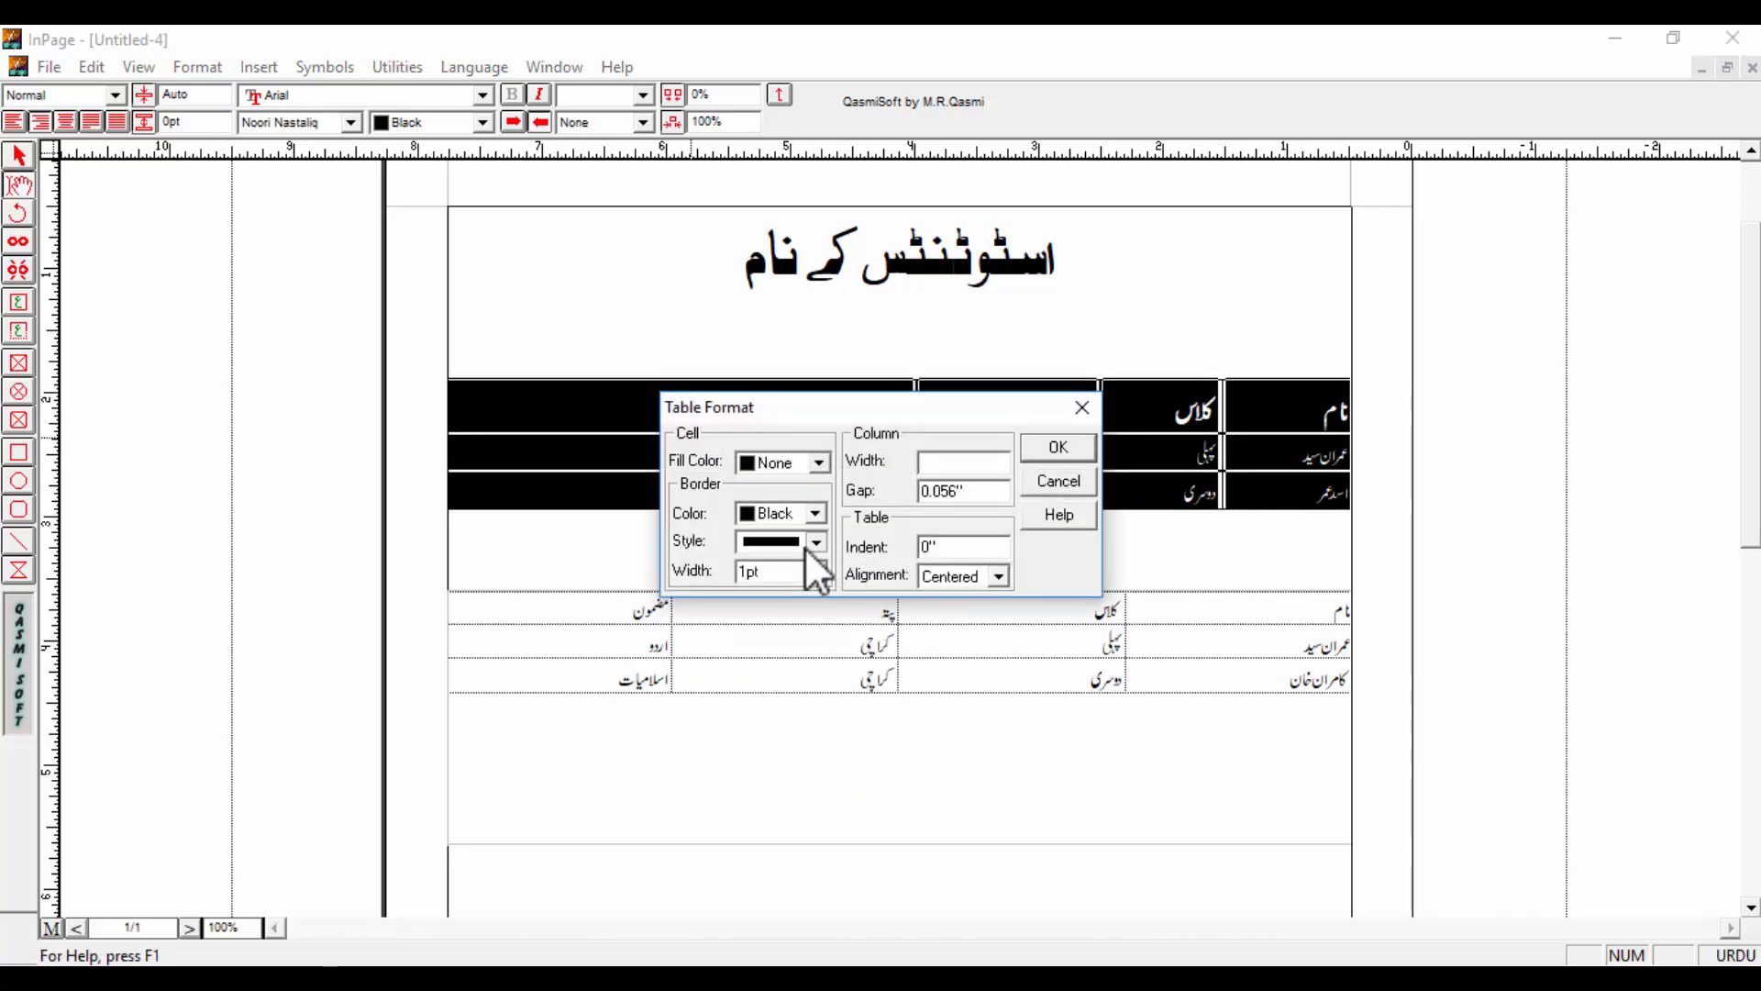
click(813, 569)
click(818, 609)
click(817, 608)
click(817, 607)
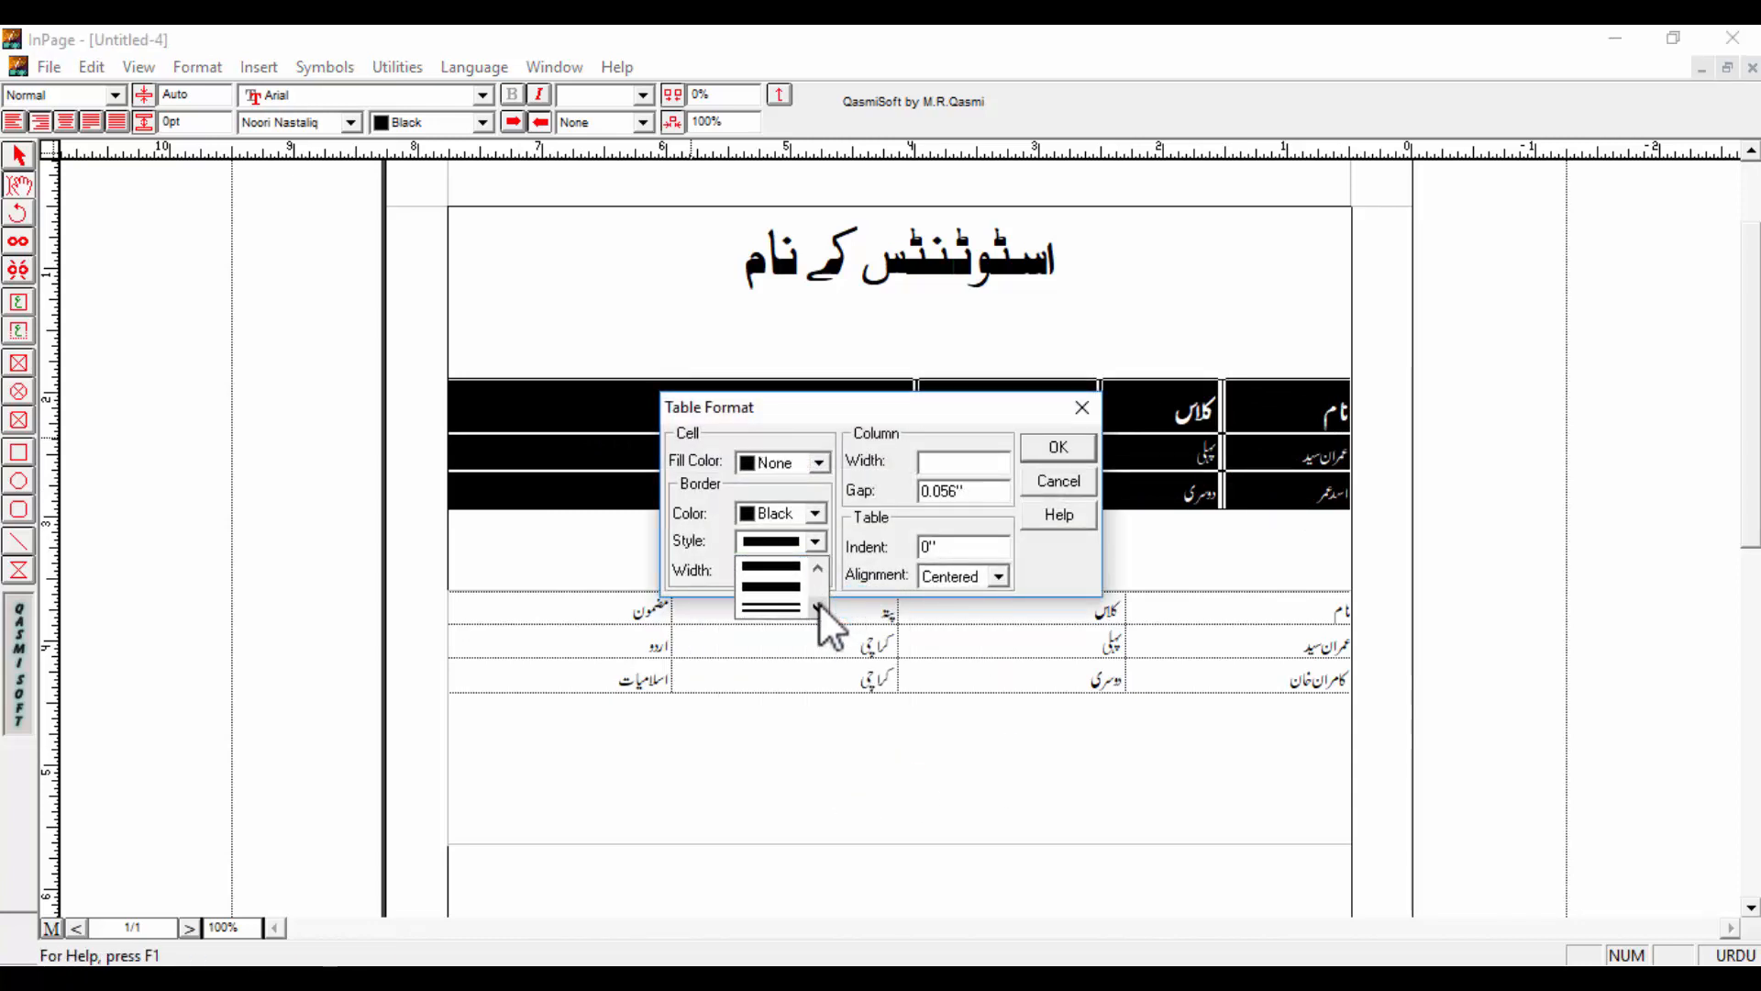
click(818, 569)
click(818, 569)
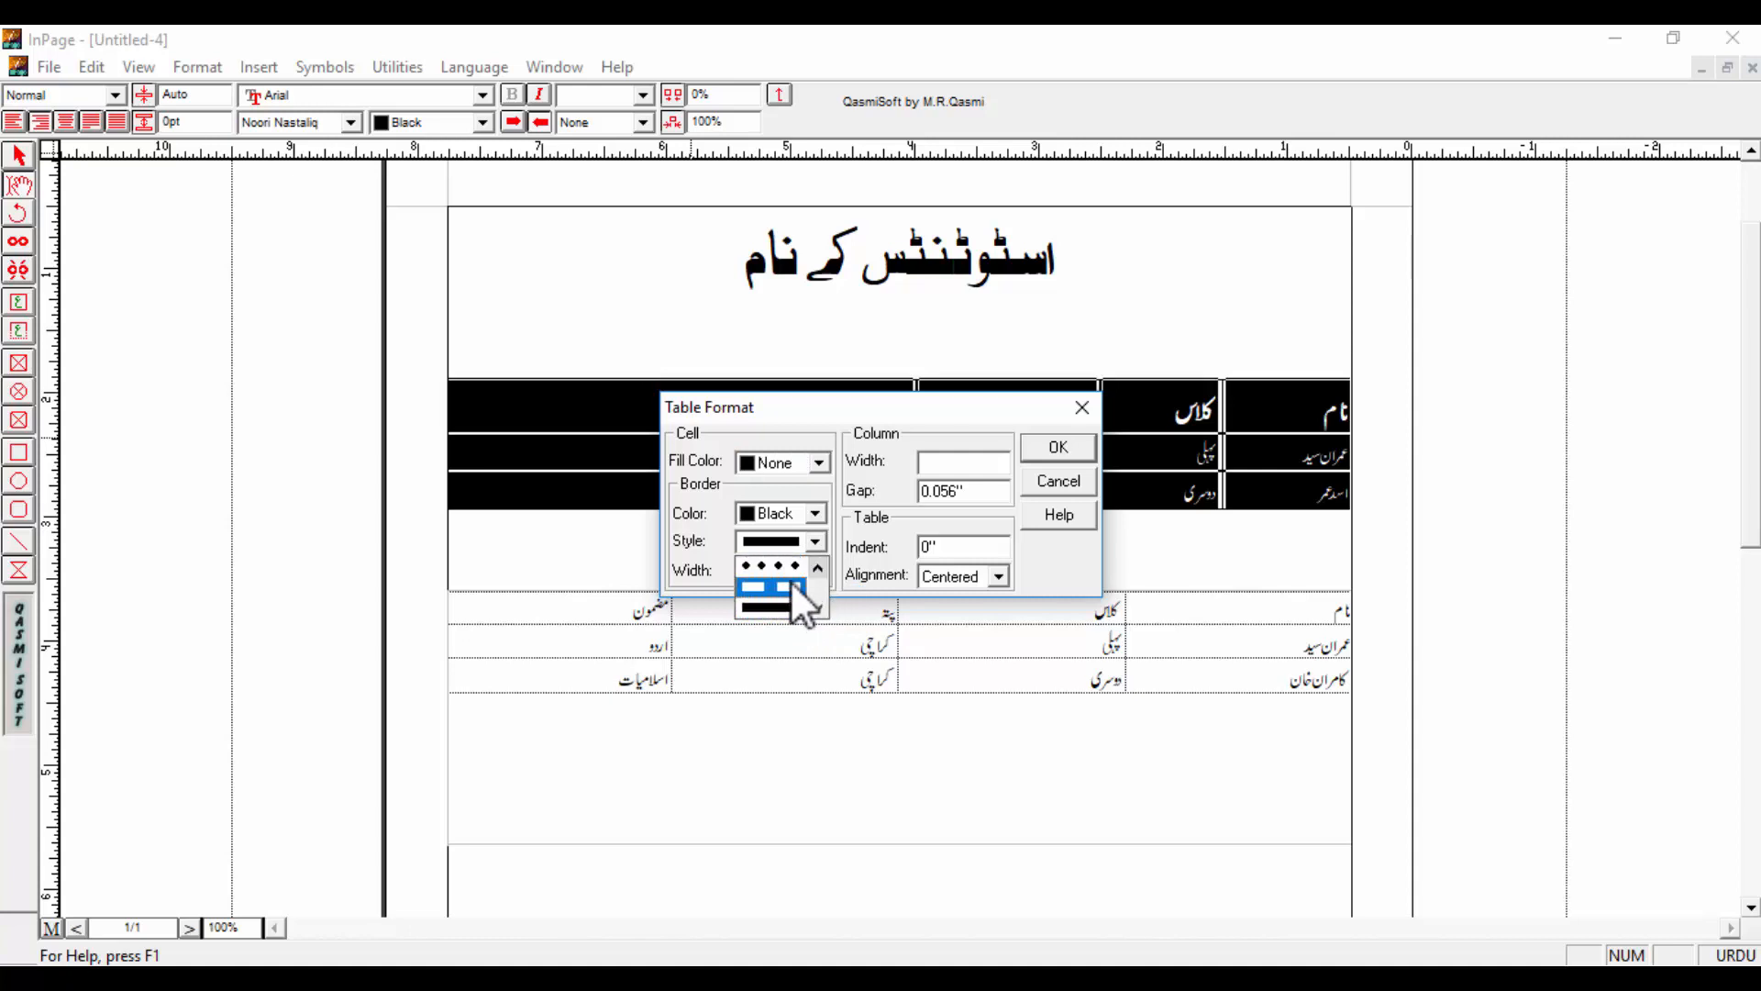
click(790, 579)
click(1059, 453)
click(1151, 486)
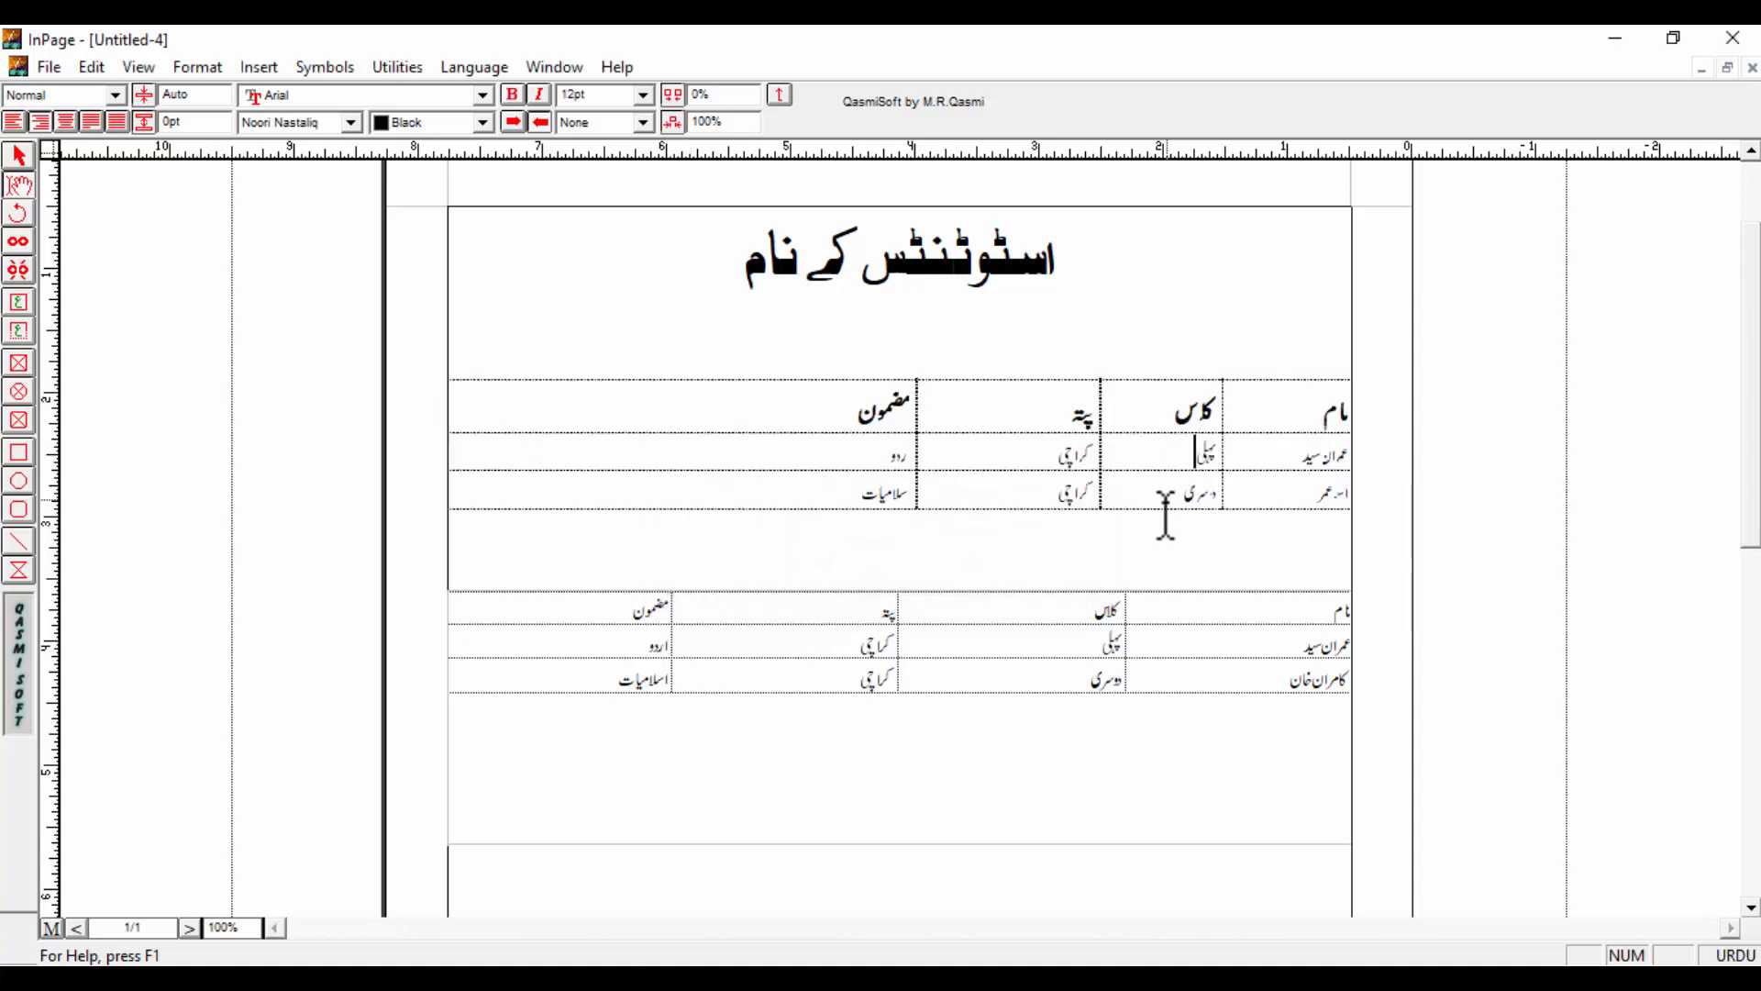
drag(771, 515, 1447, 405)
click(1231, 421)
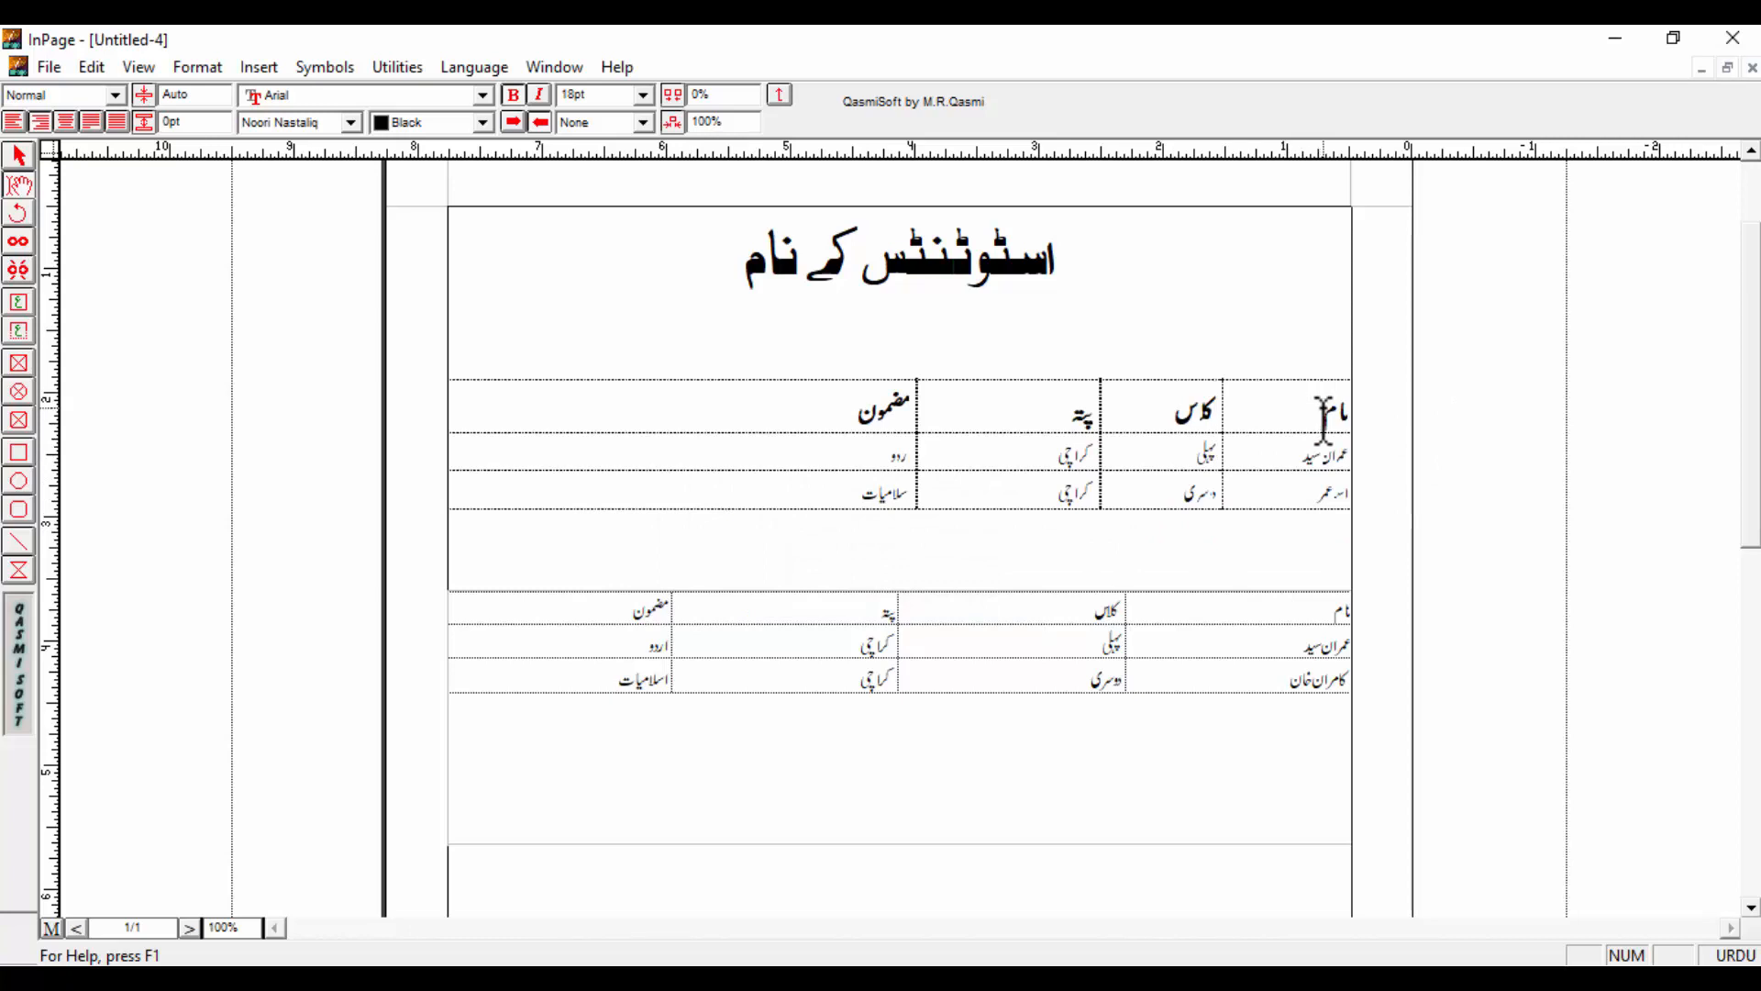
click(1170, 800)
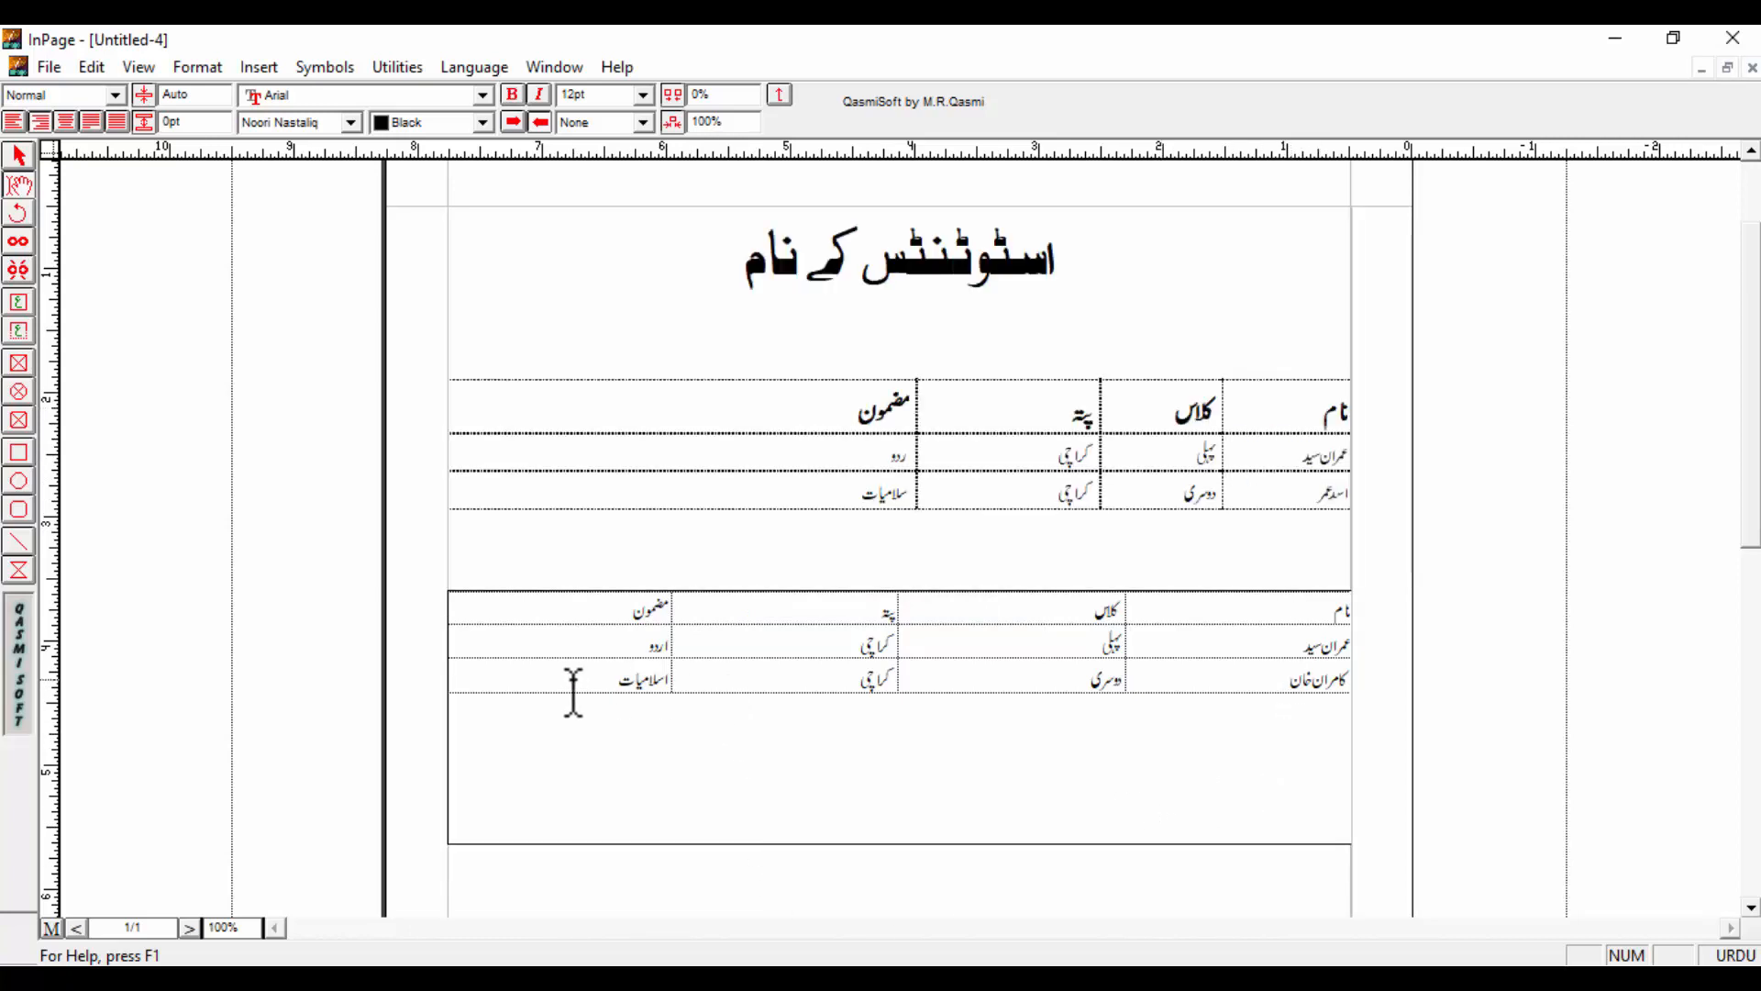
drag(570, 692, 1400, 606)
click(858, 465)
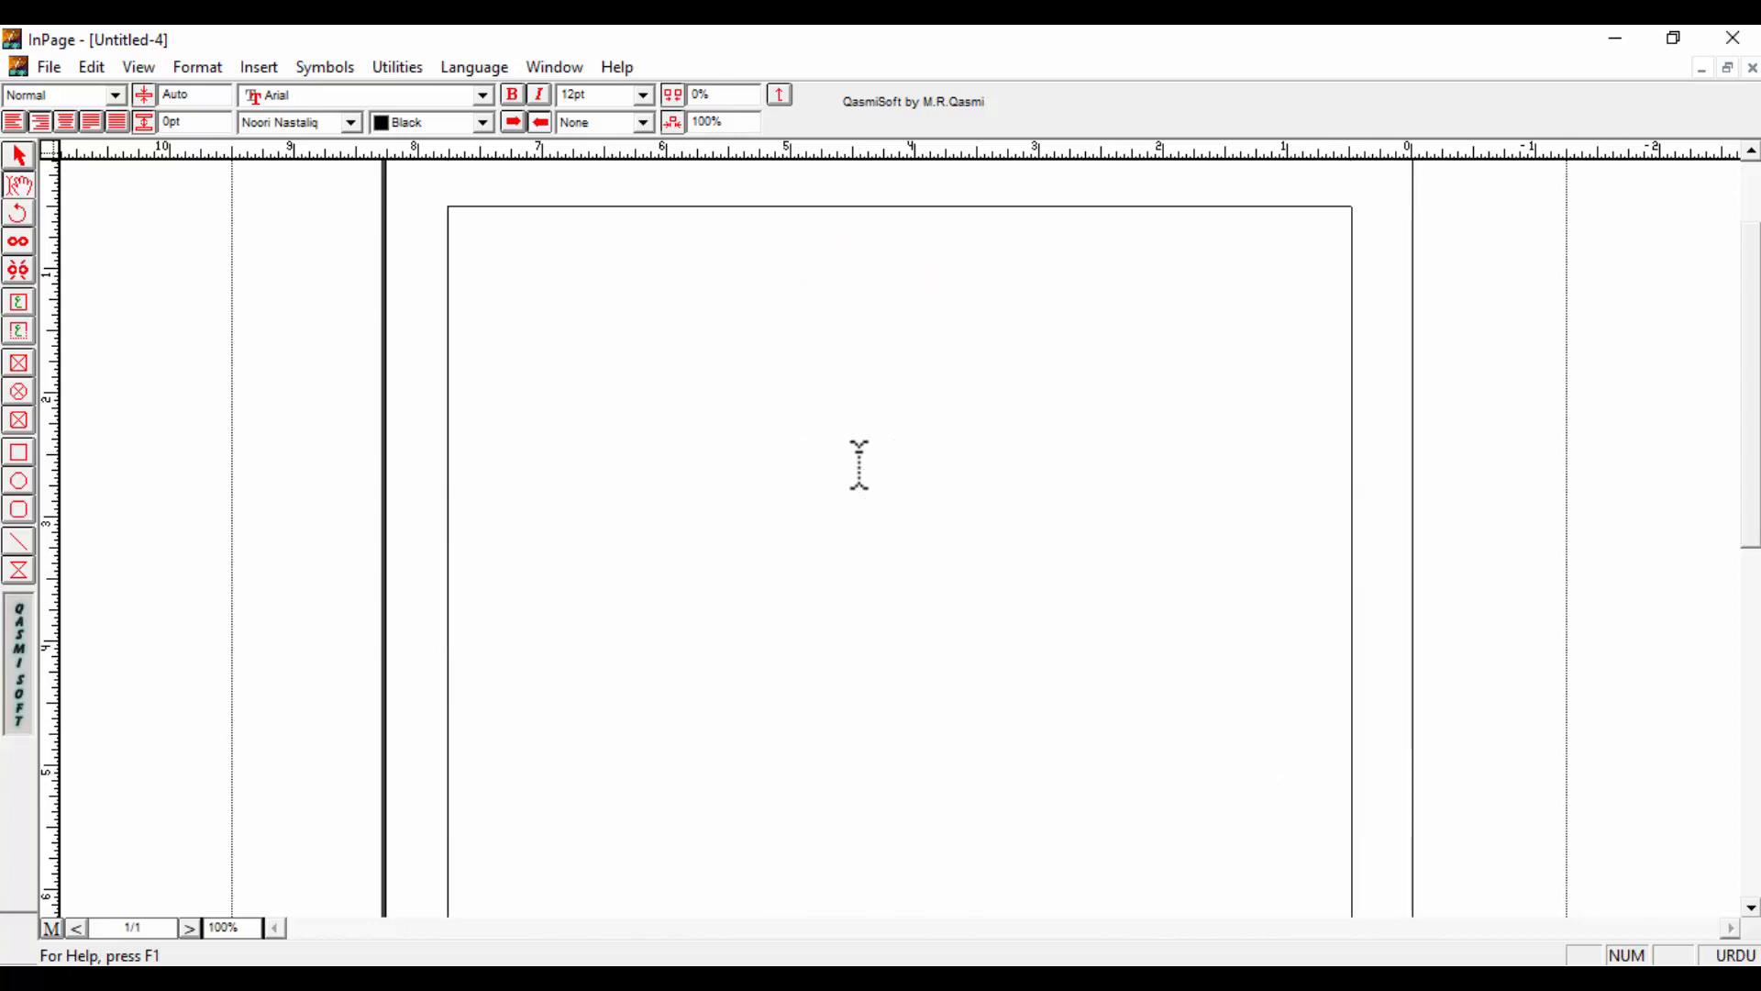
drag(545, 673, 1395, 598)
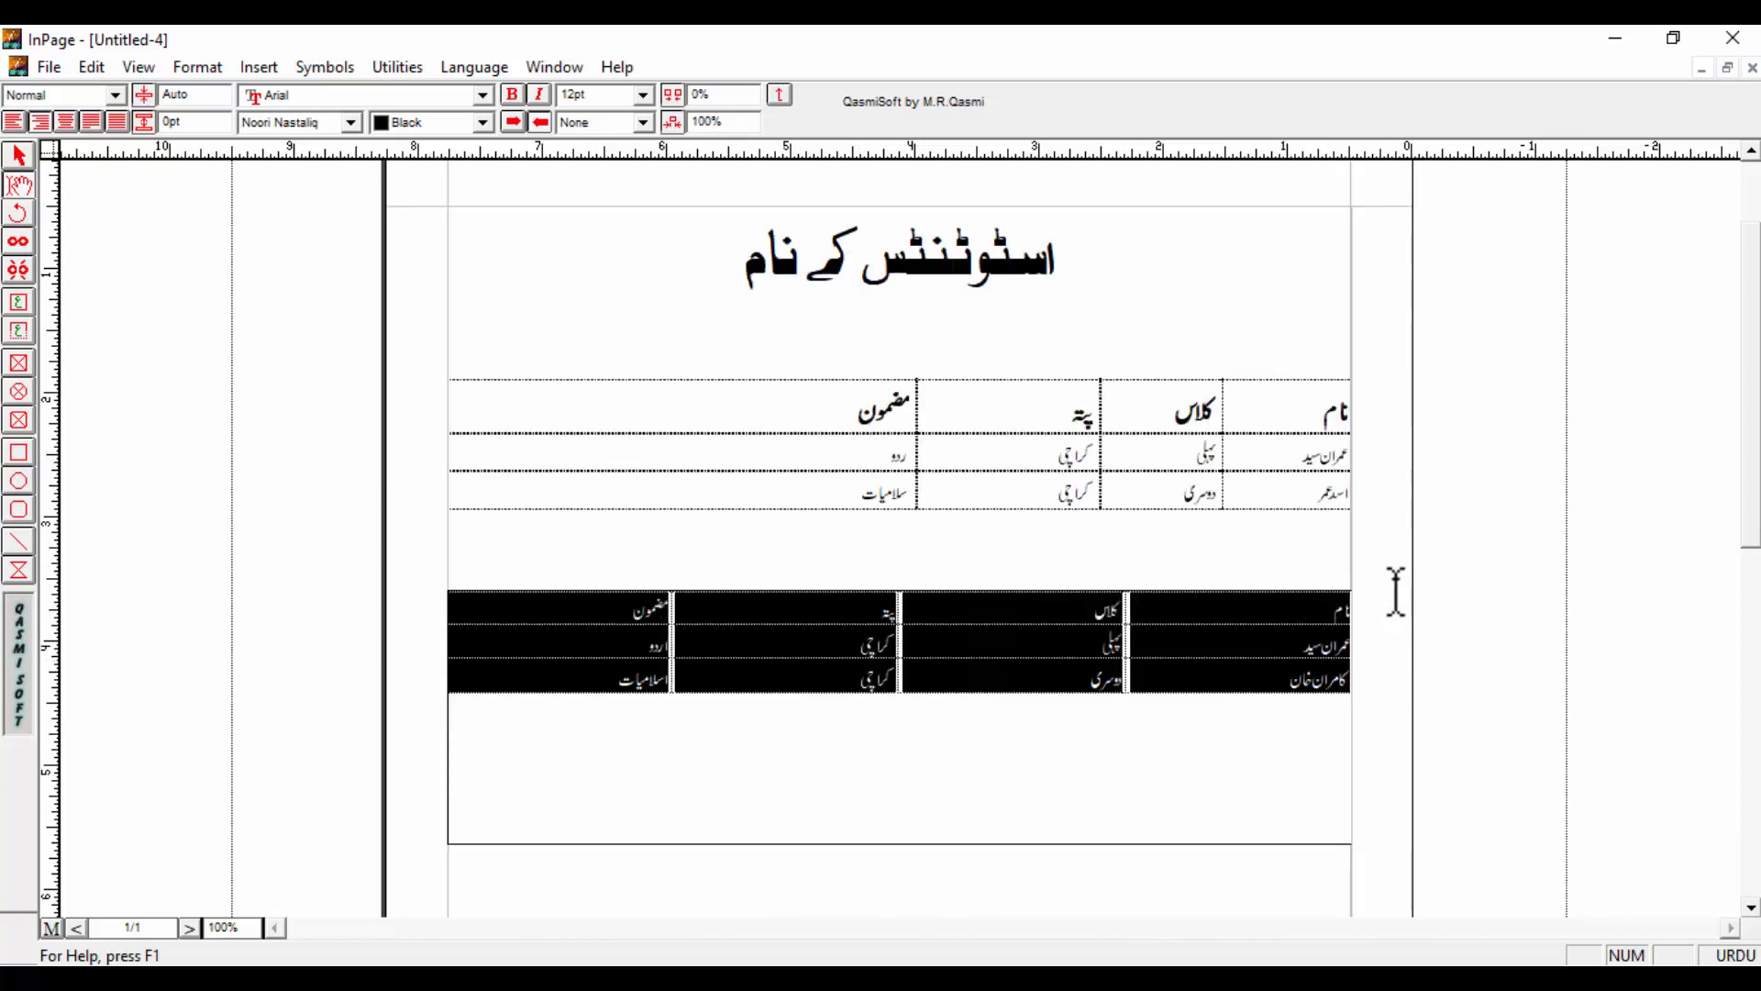
click(1028, 842)
- Set the background color of the text box holding the lower table to Gray in its Modify Text Box settings
click(19, 158)
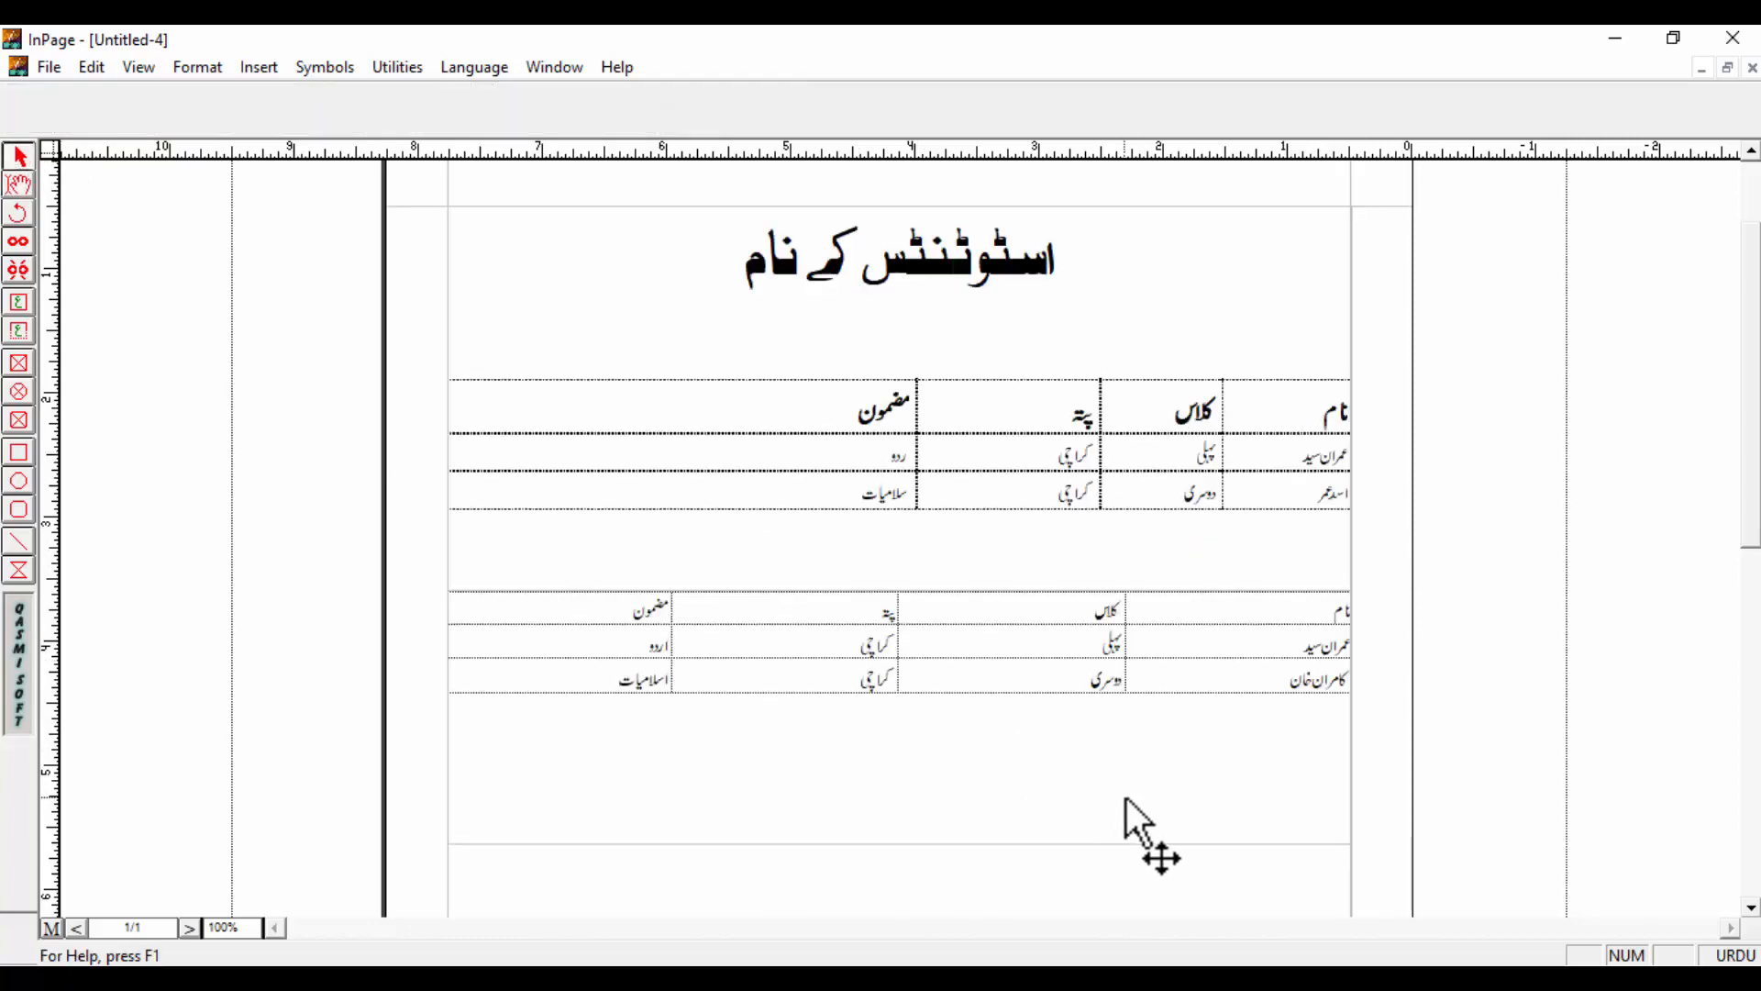
click(1127, 800)
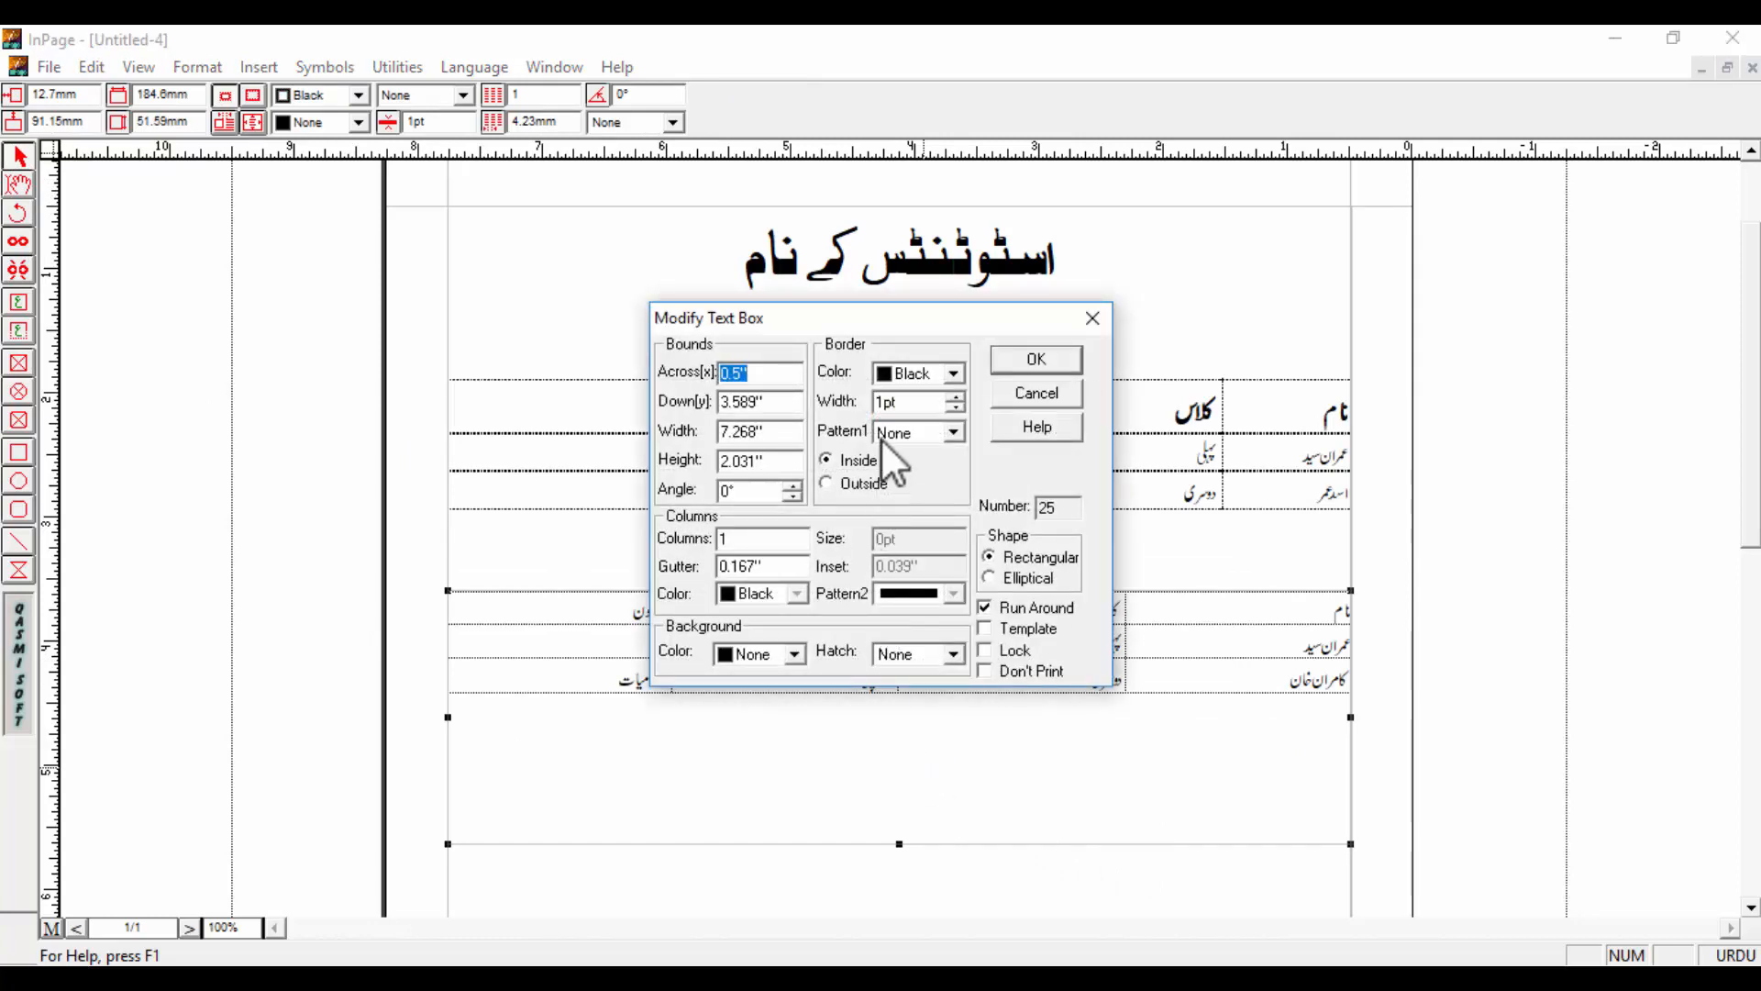
drag(921, 328, 845, 253)
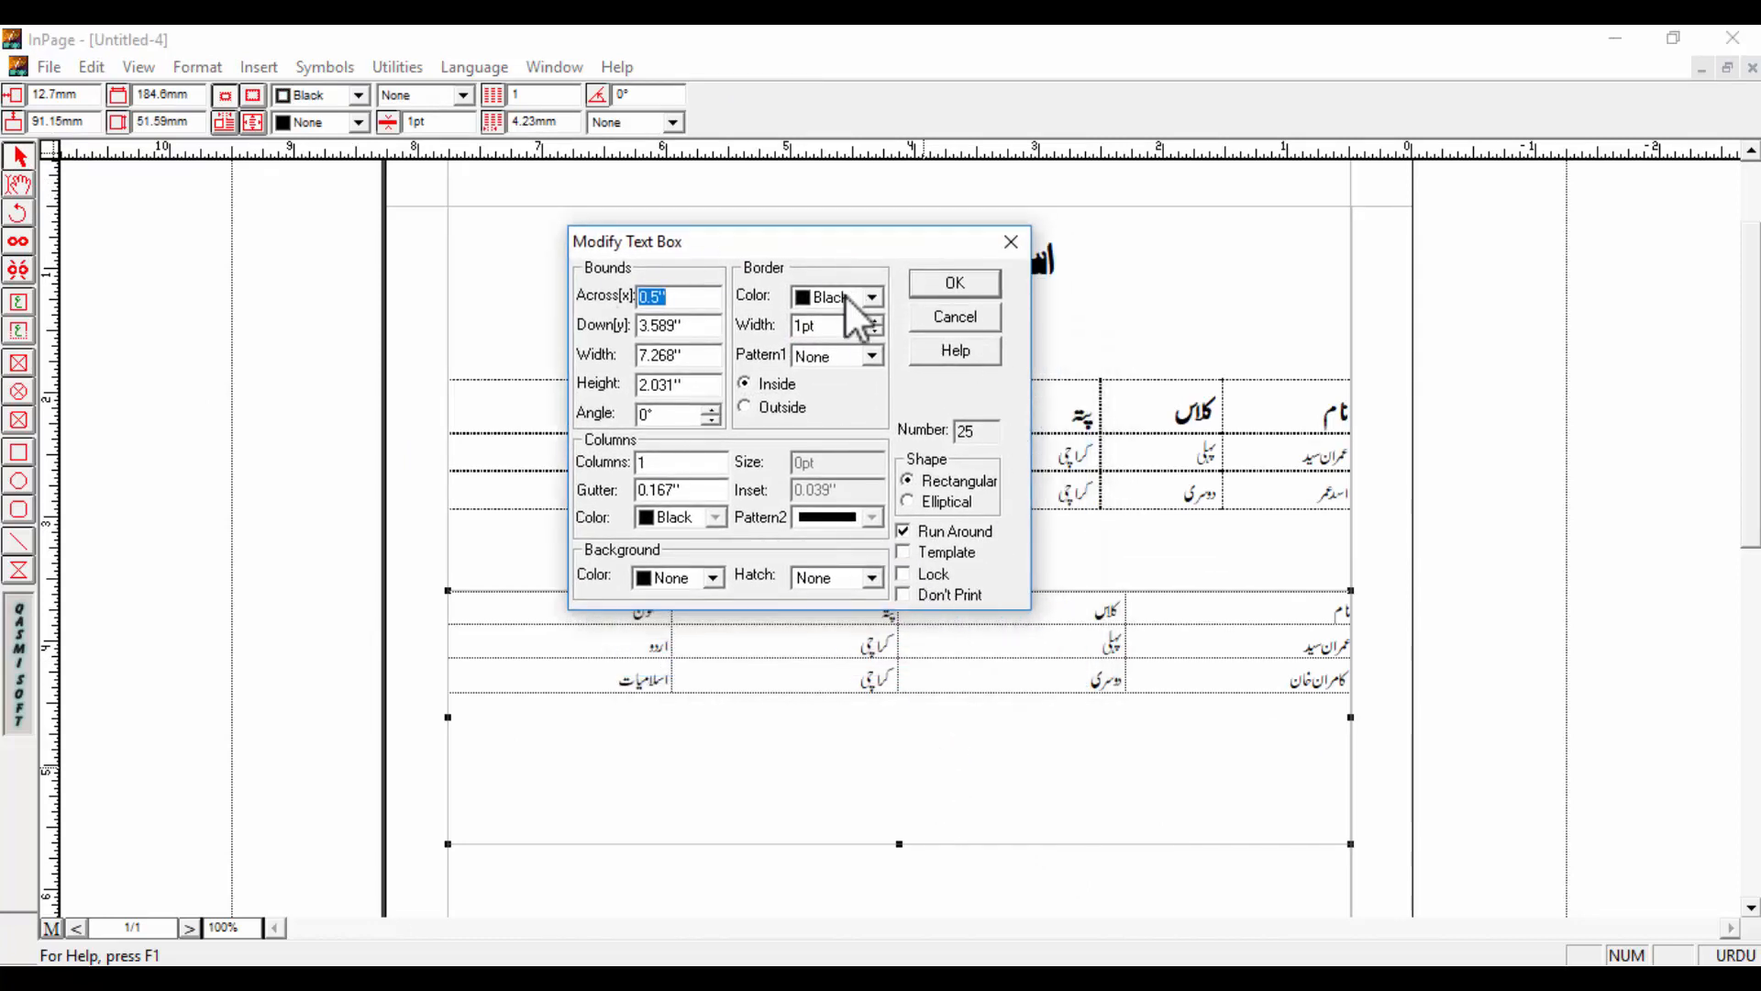
click(696, 580)
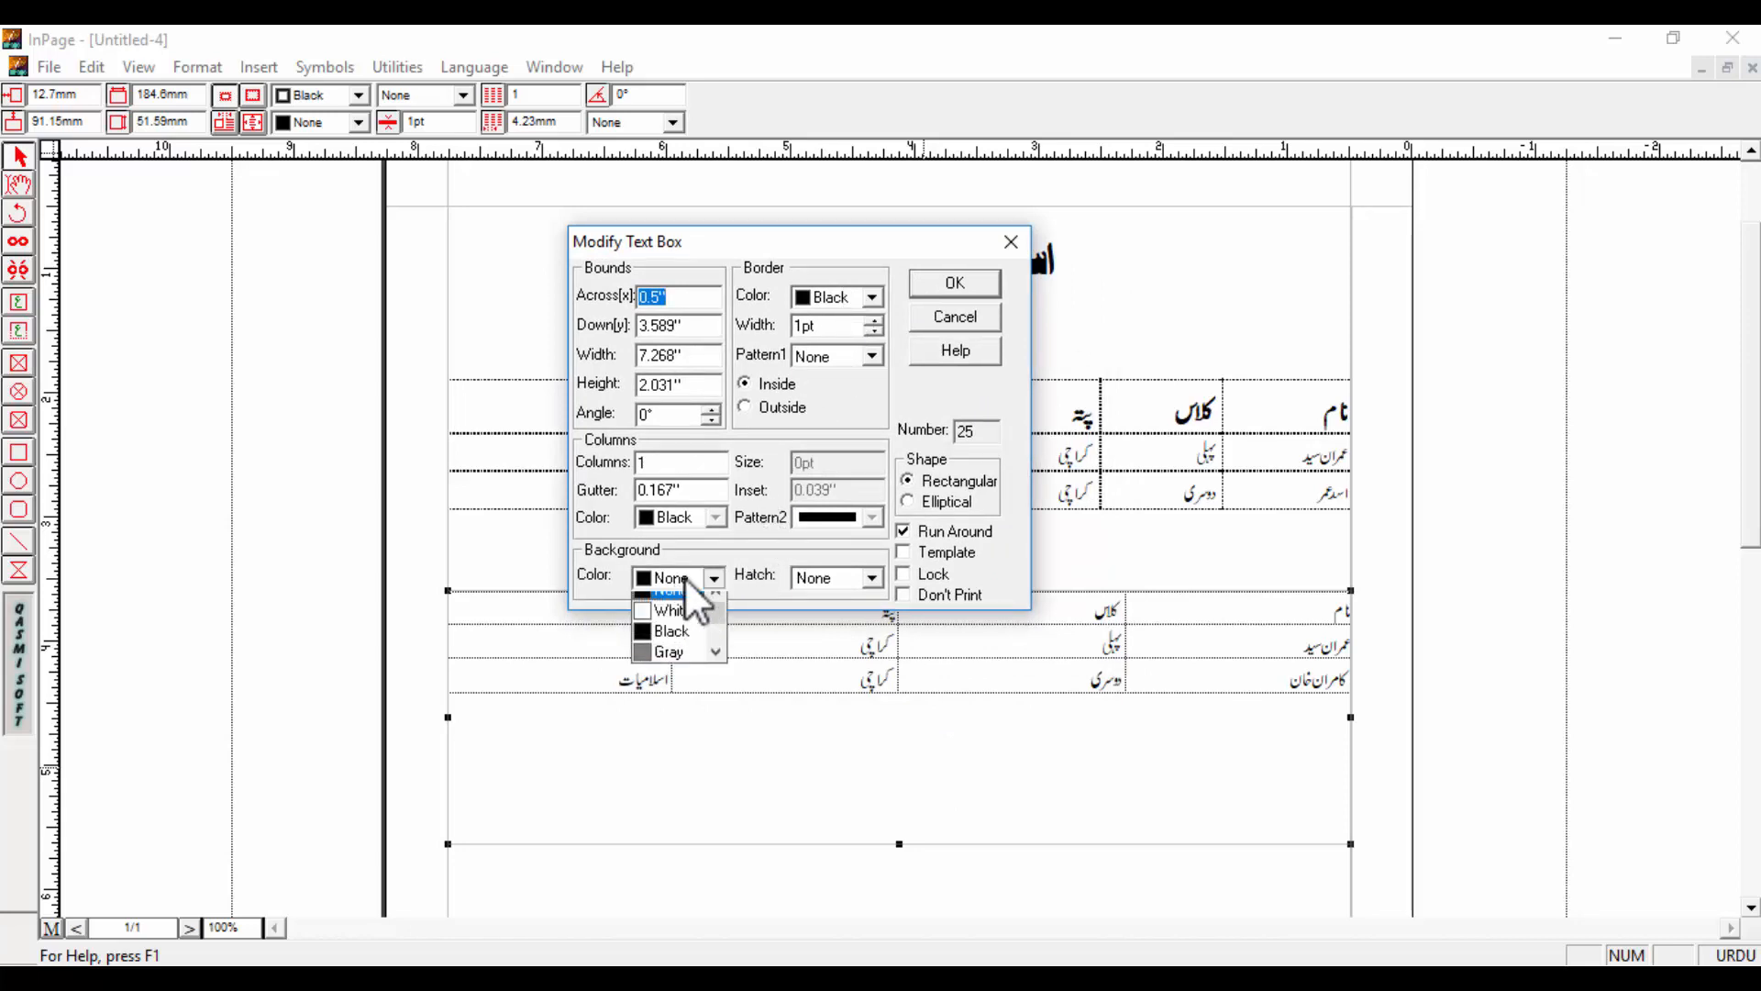
click(657, 665)
click(952, 283)
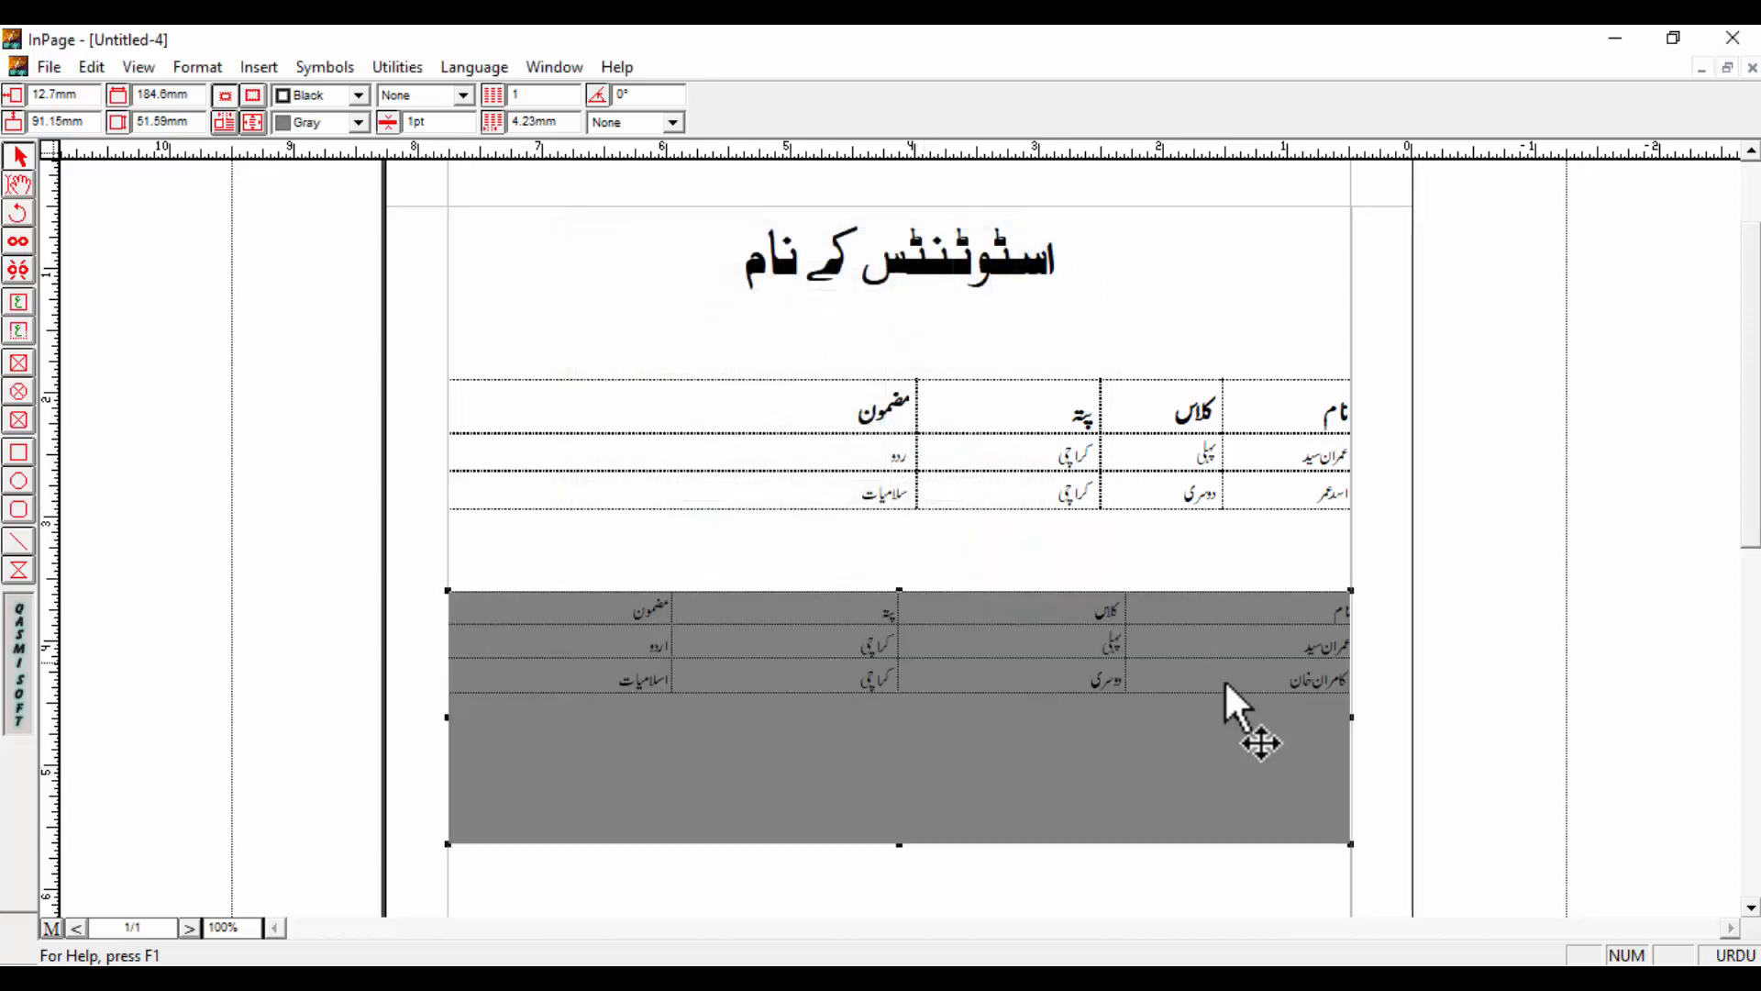
click(1523, 806)
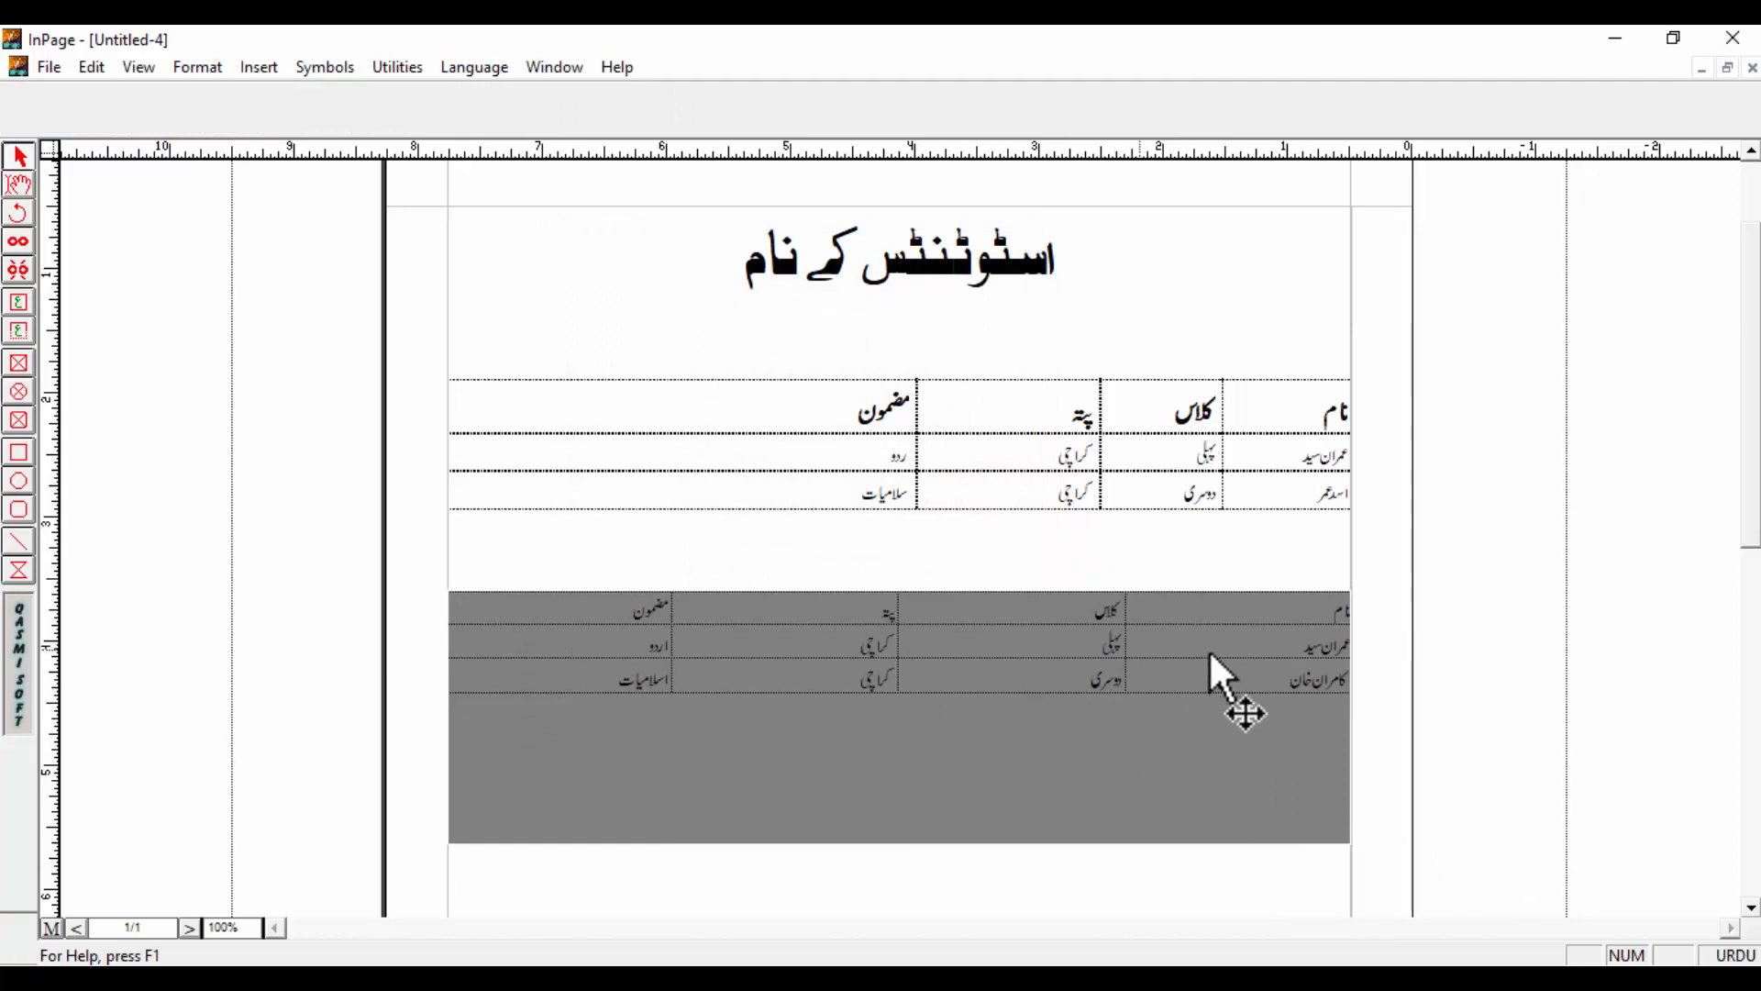
- Select the lower table's header row and format its text as bold at 18pt
click(19, 186)
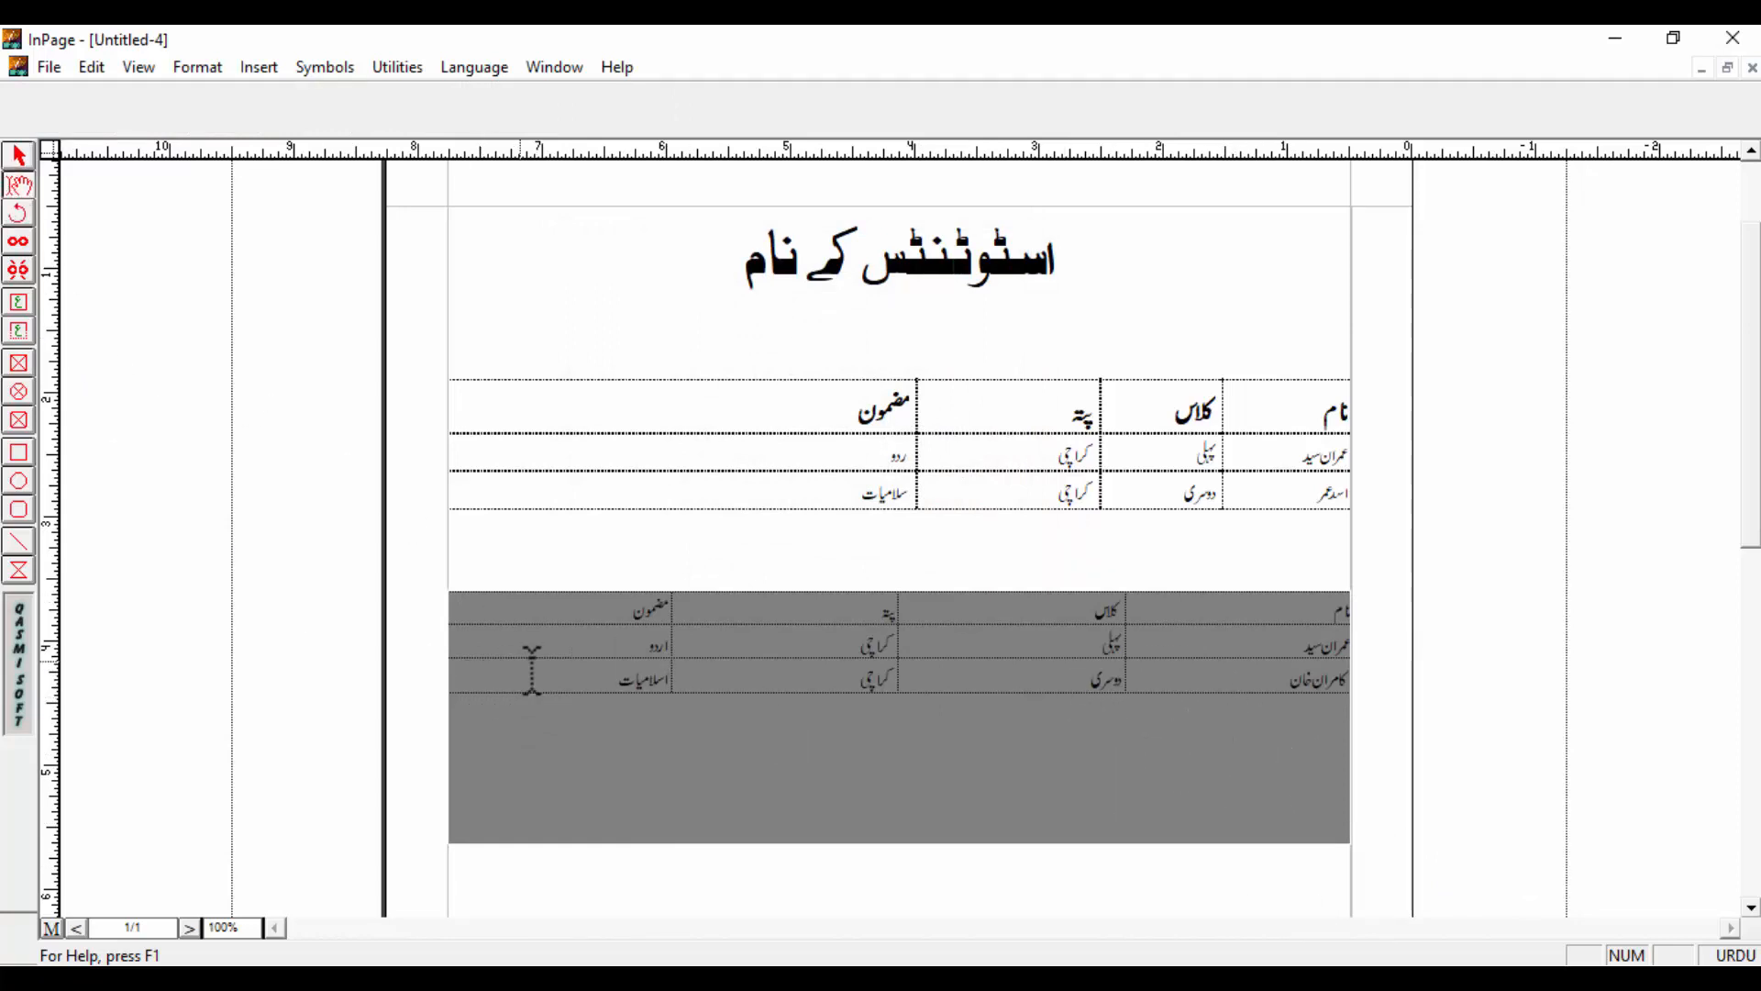
click(633, 609)
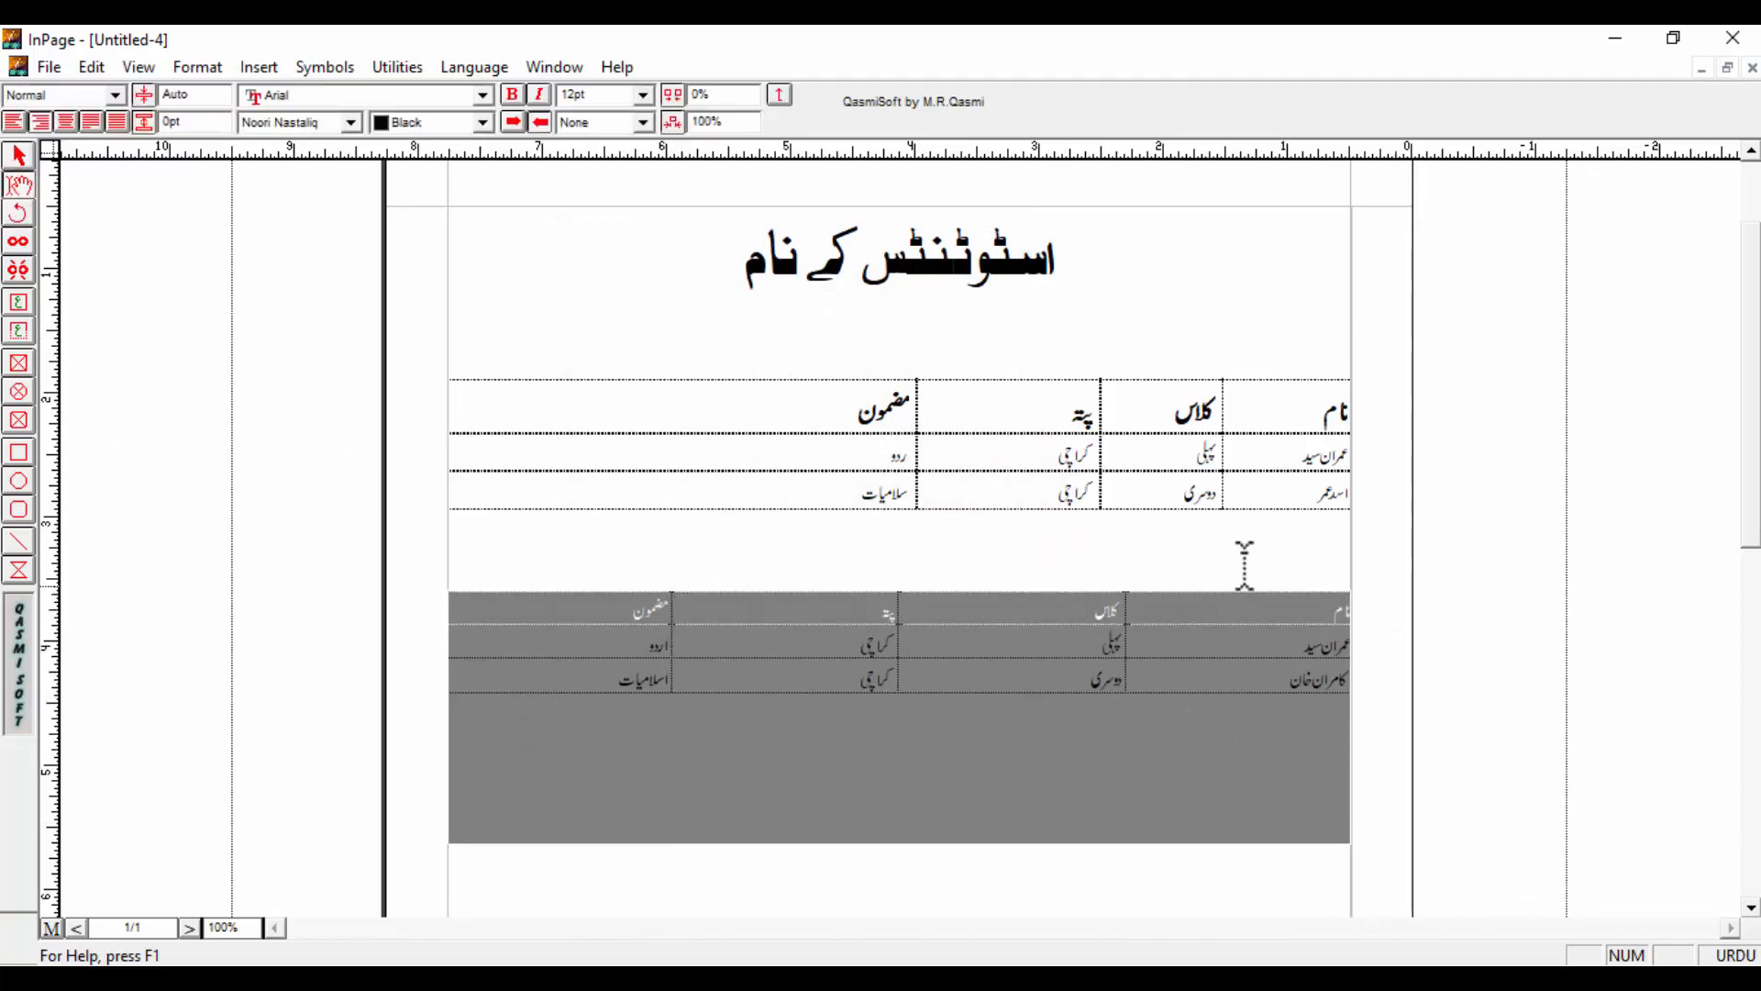
click(426, 125)
click(426, 124)
click(644, 101)
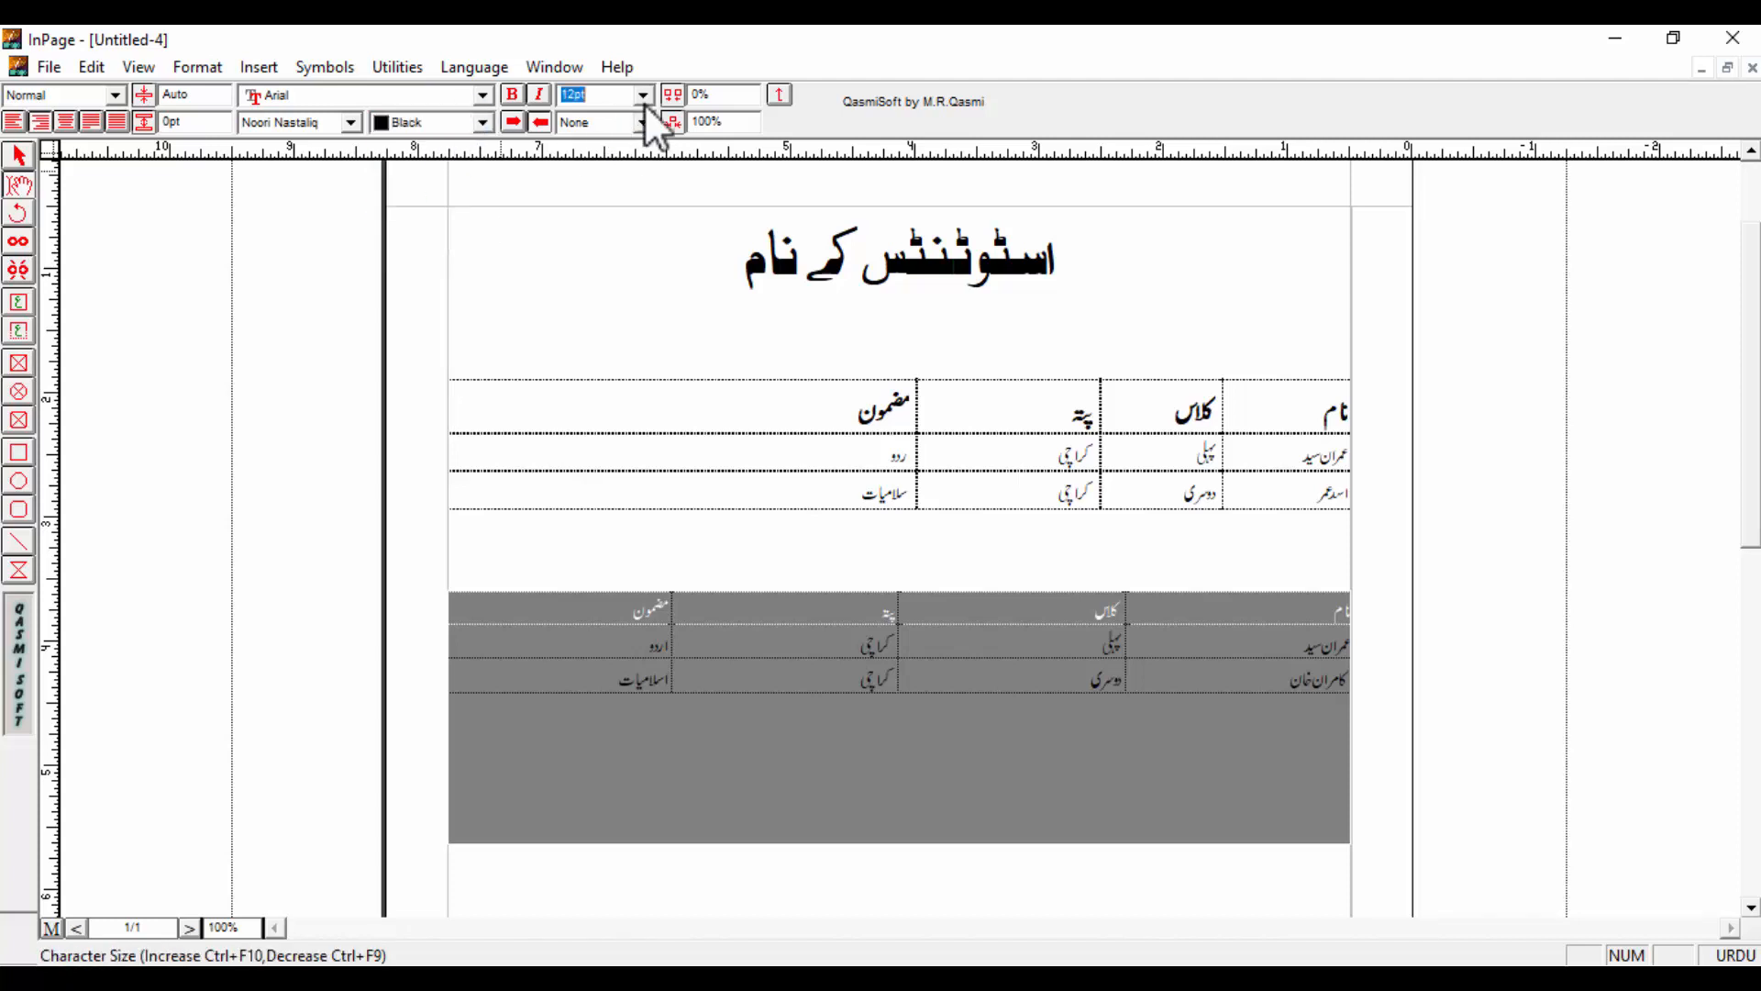
click(570, 179)
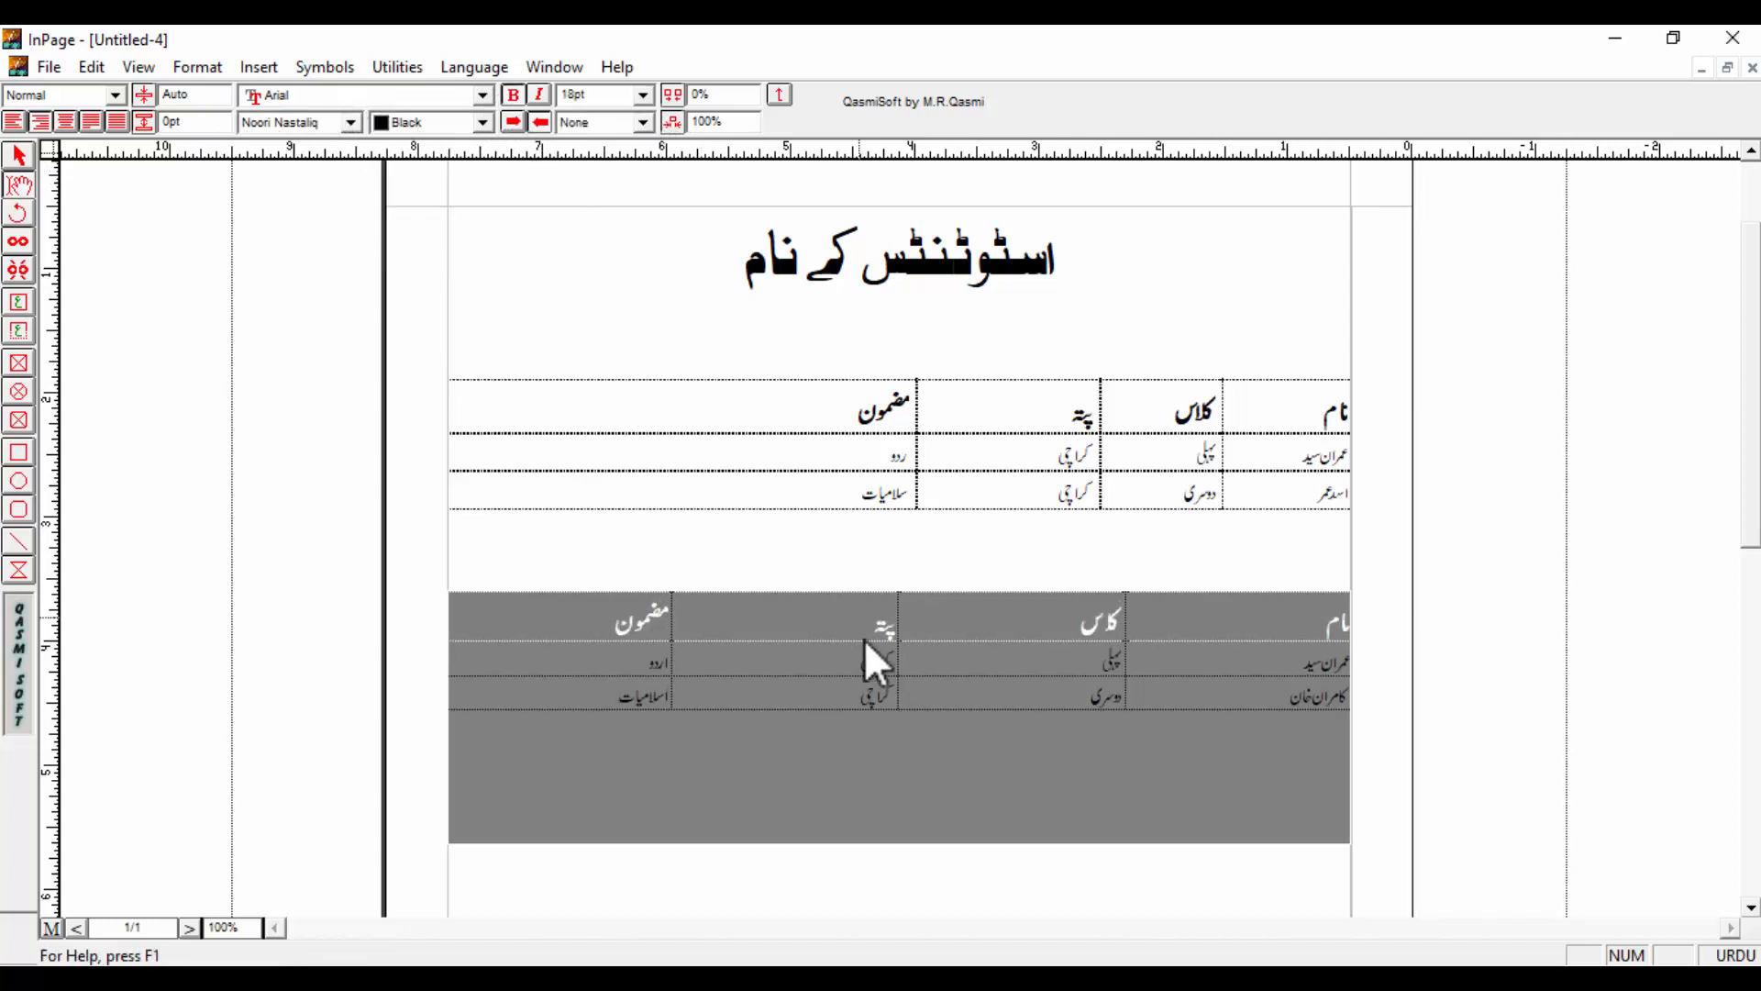
- Set the text size of the lower table's two data rows to 16pt
click(929, 716)
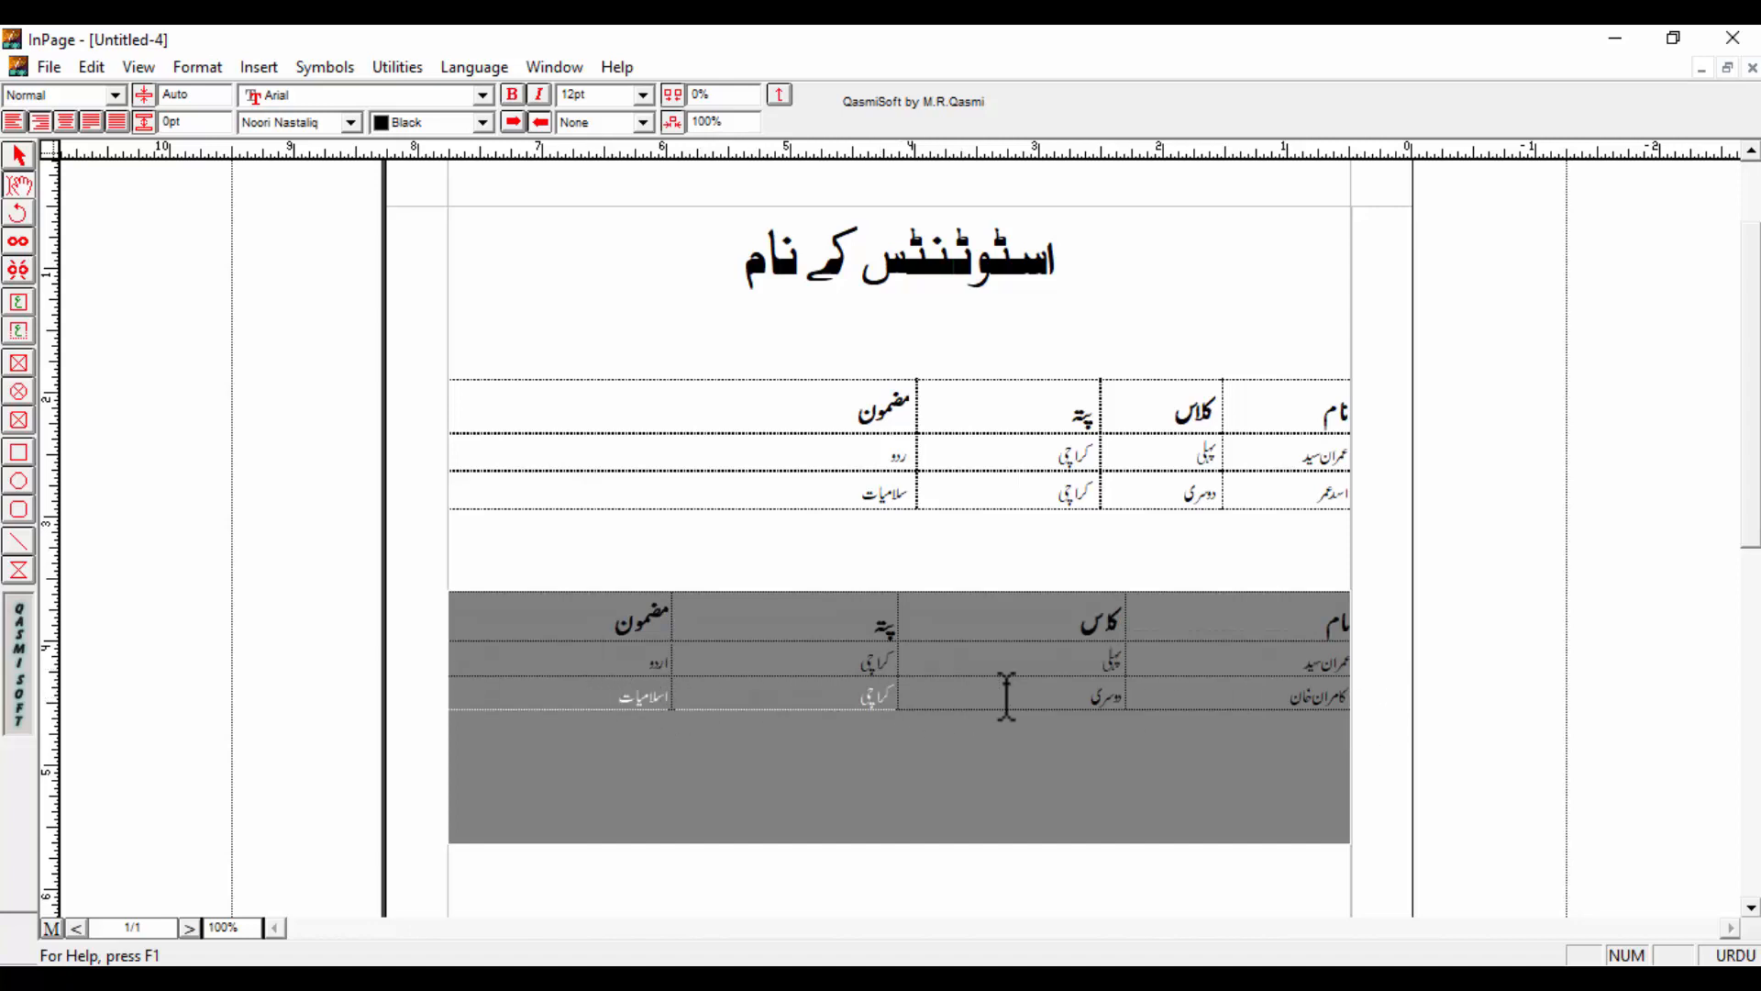
click(623, 94)
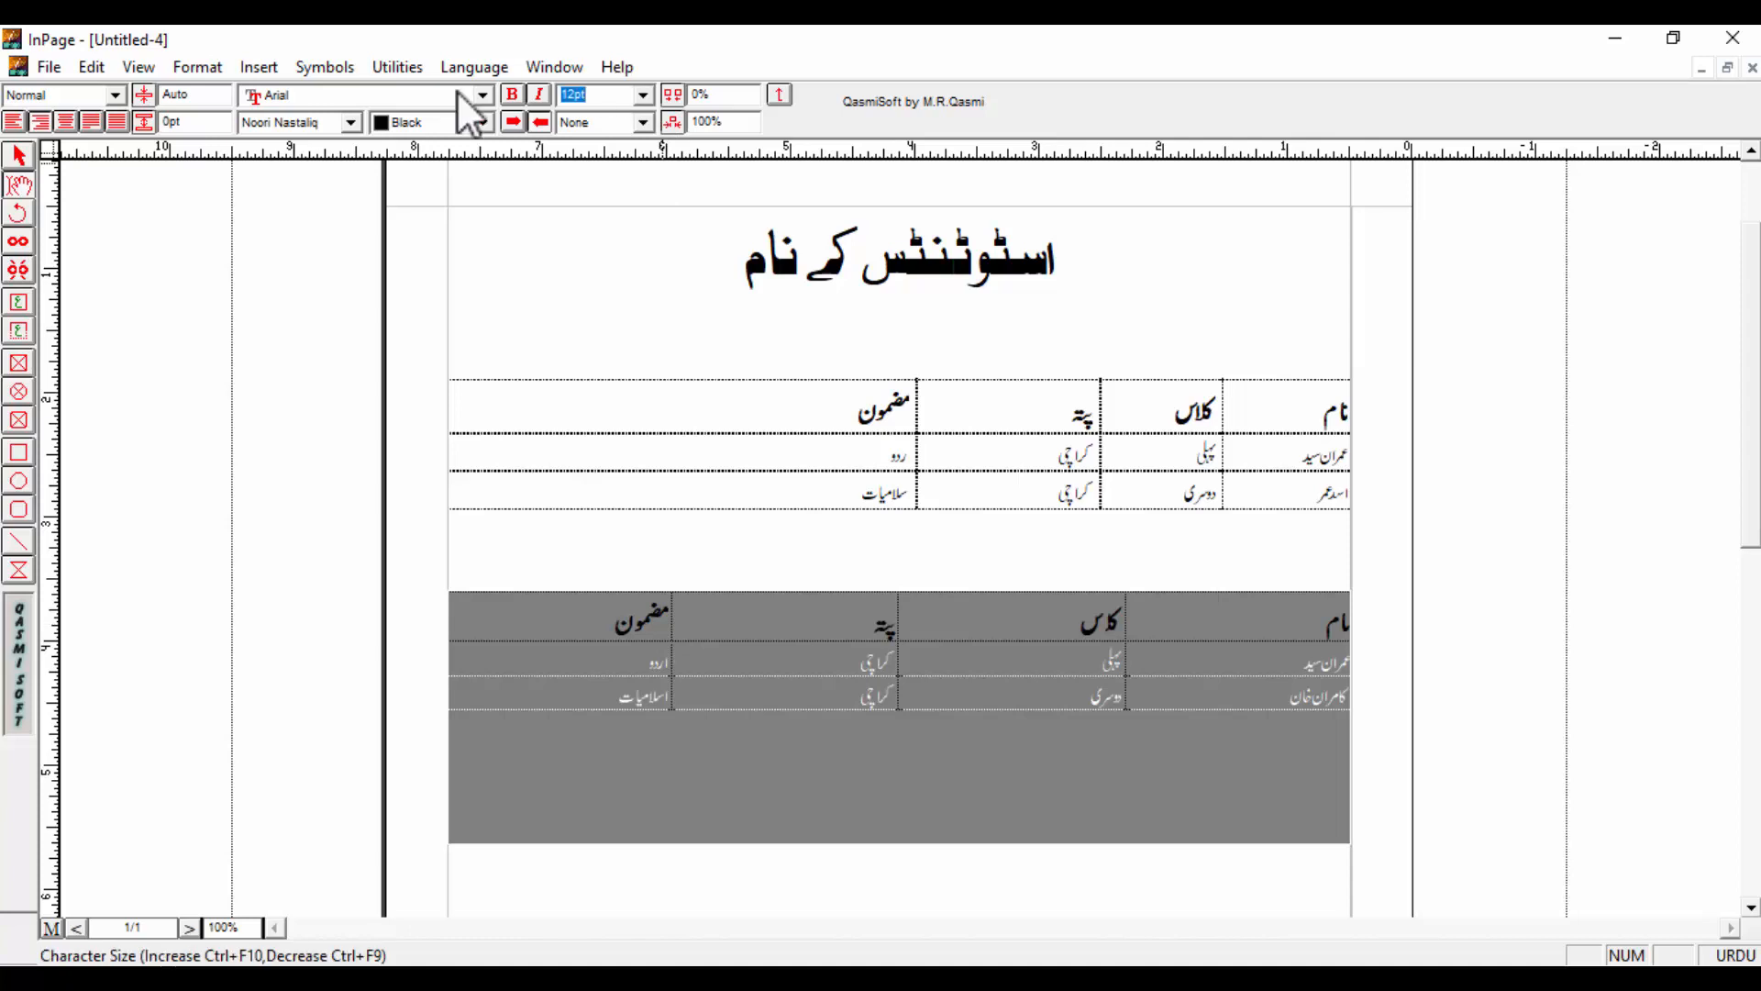
text(16)
key(Return)
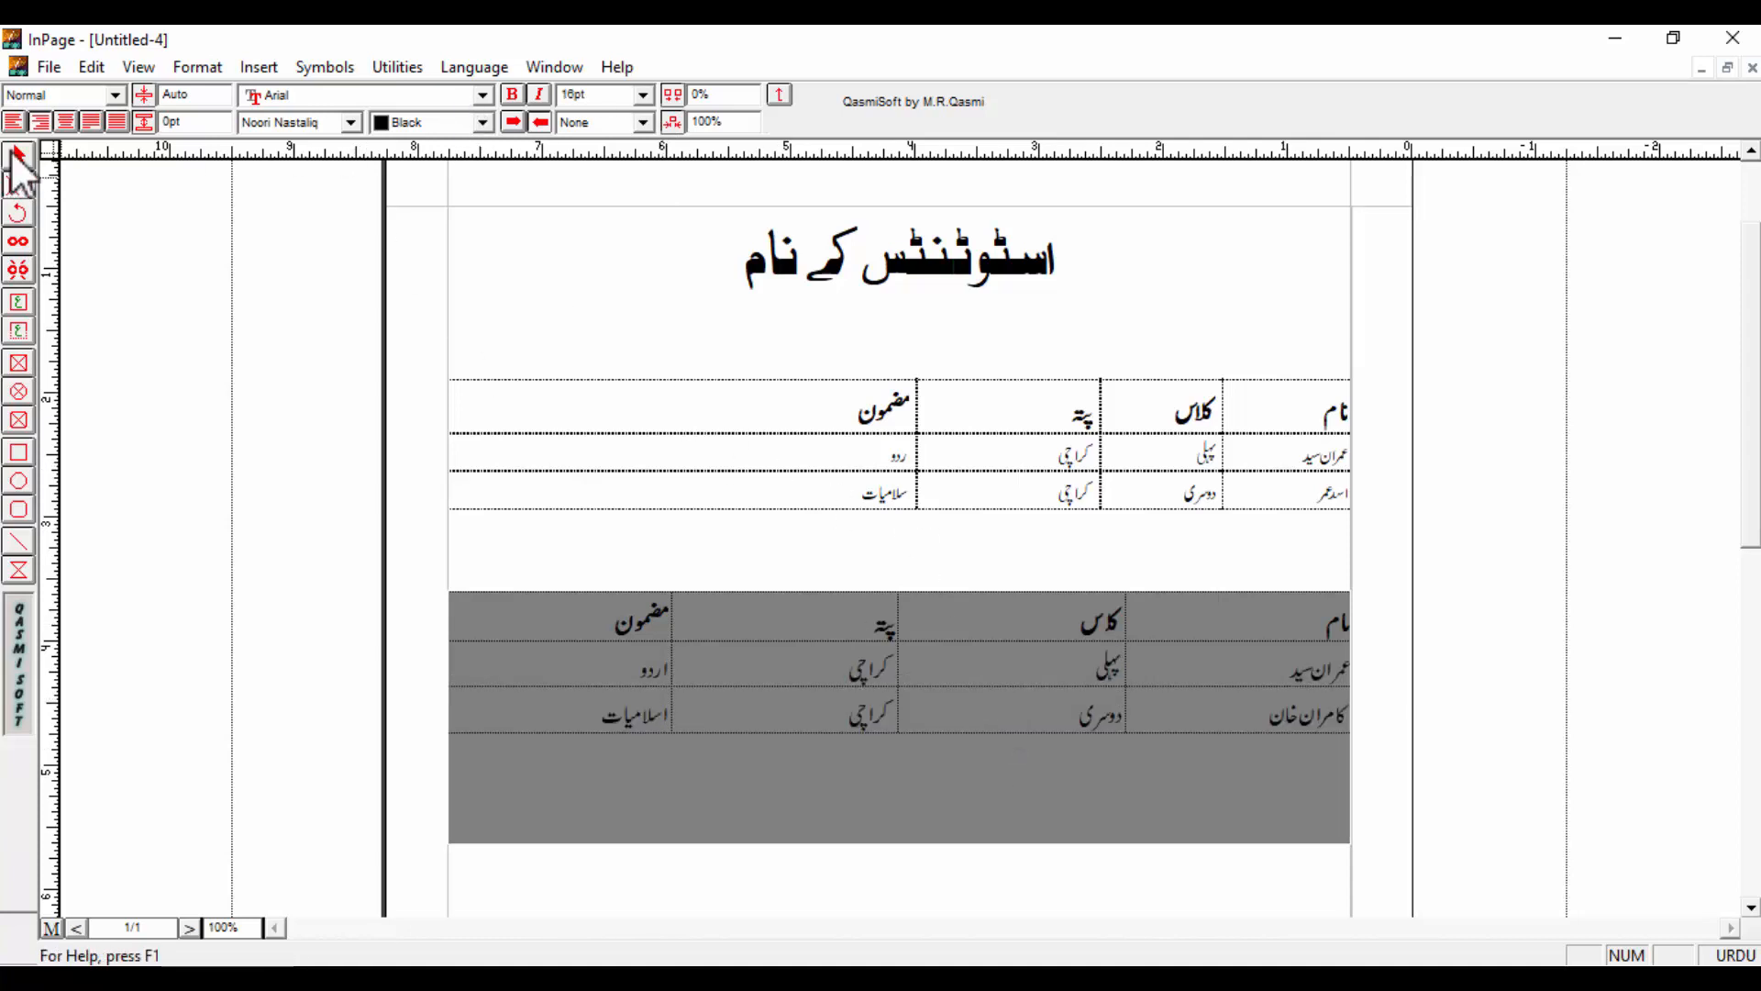
- Apply a solid black 1pt cell border to all rows of the lower table through Table Format
click(1107, 799)
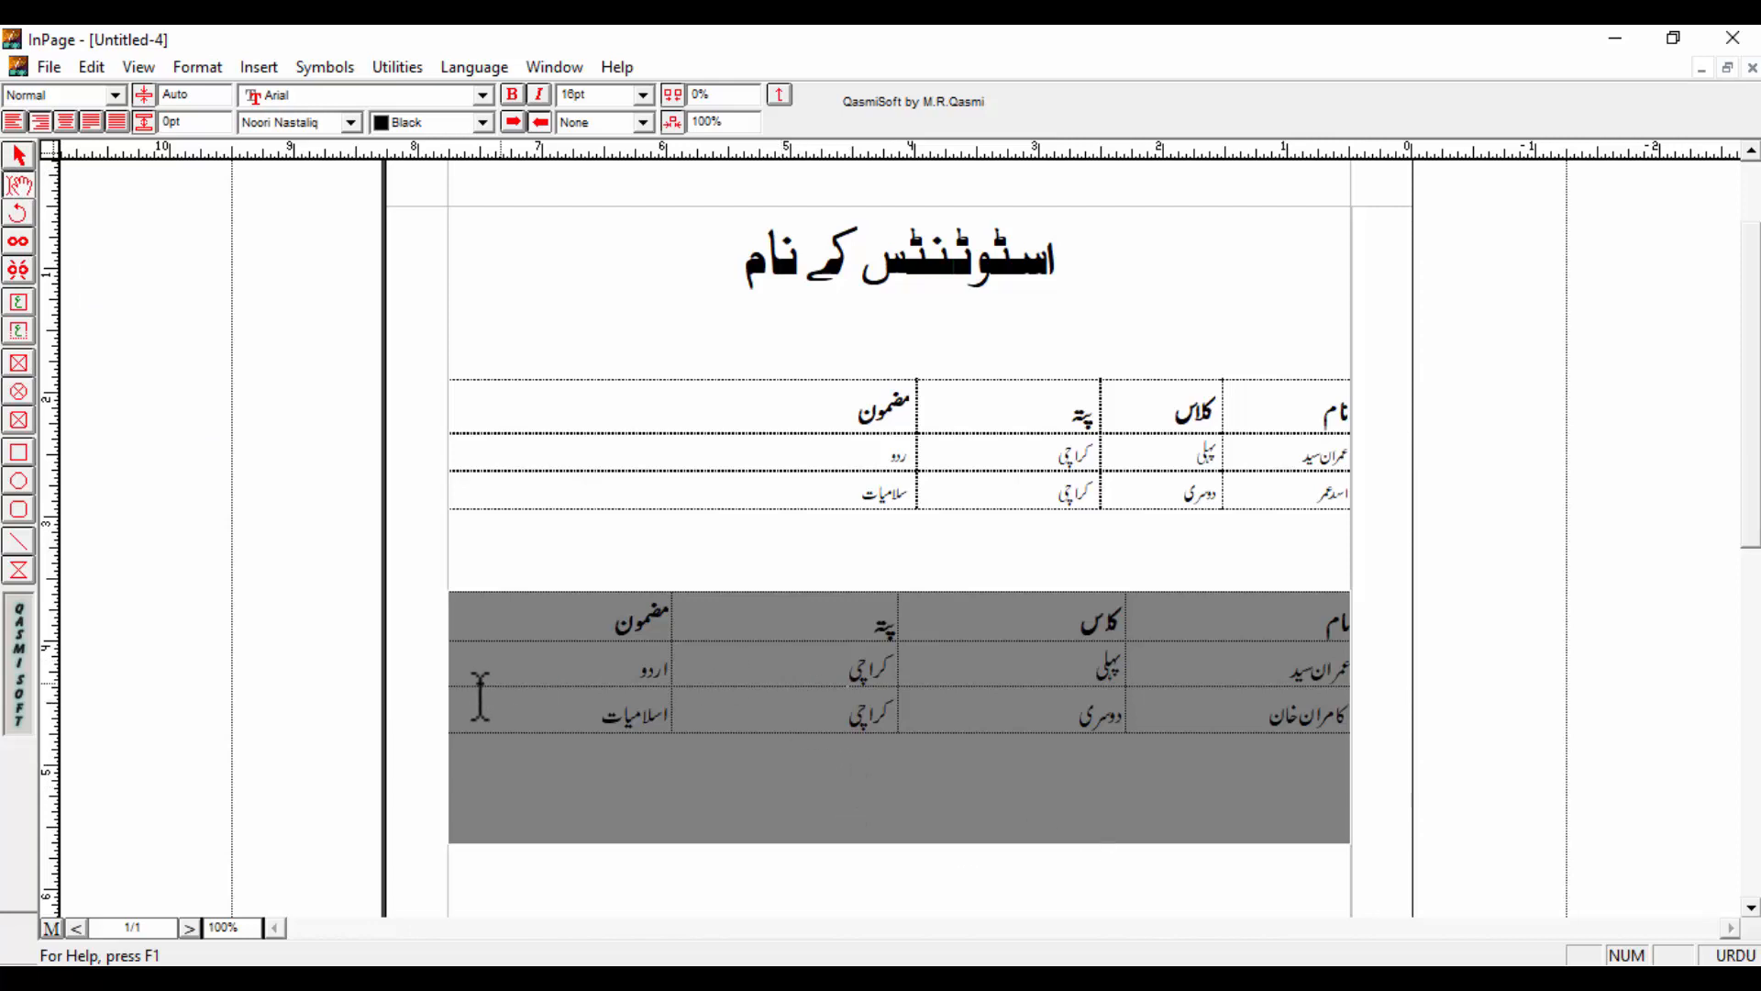
drag(523, 734, 1314, 706)
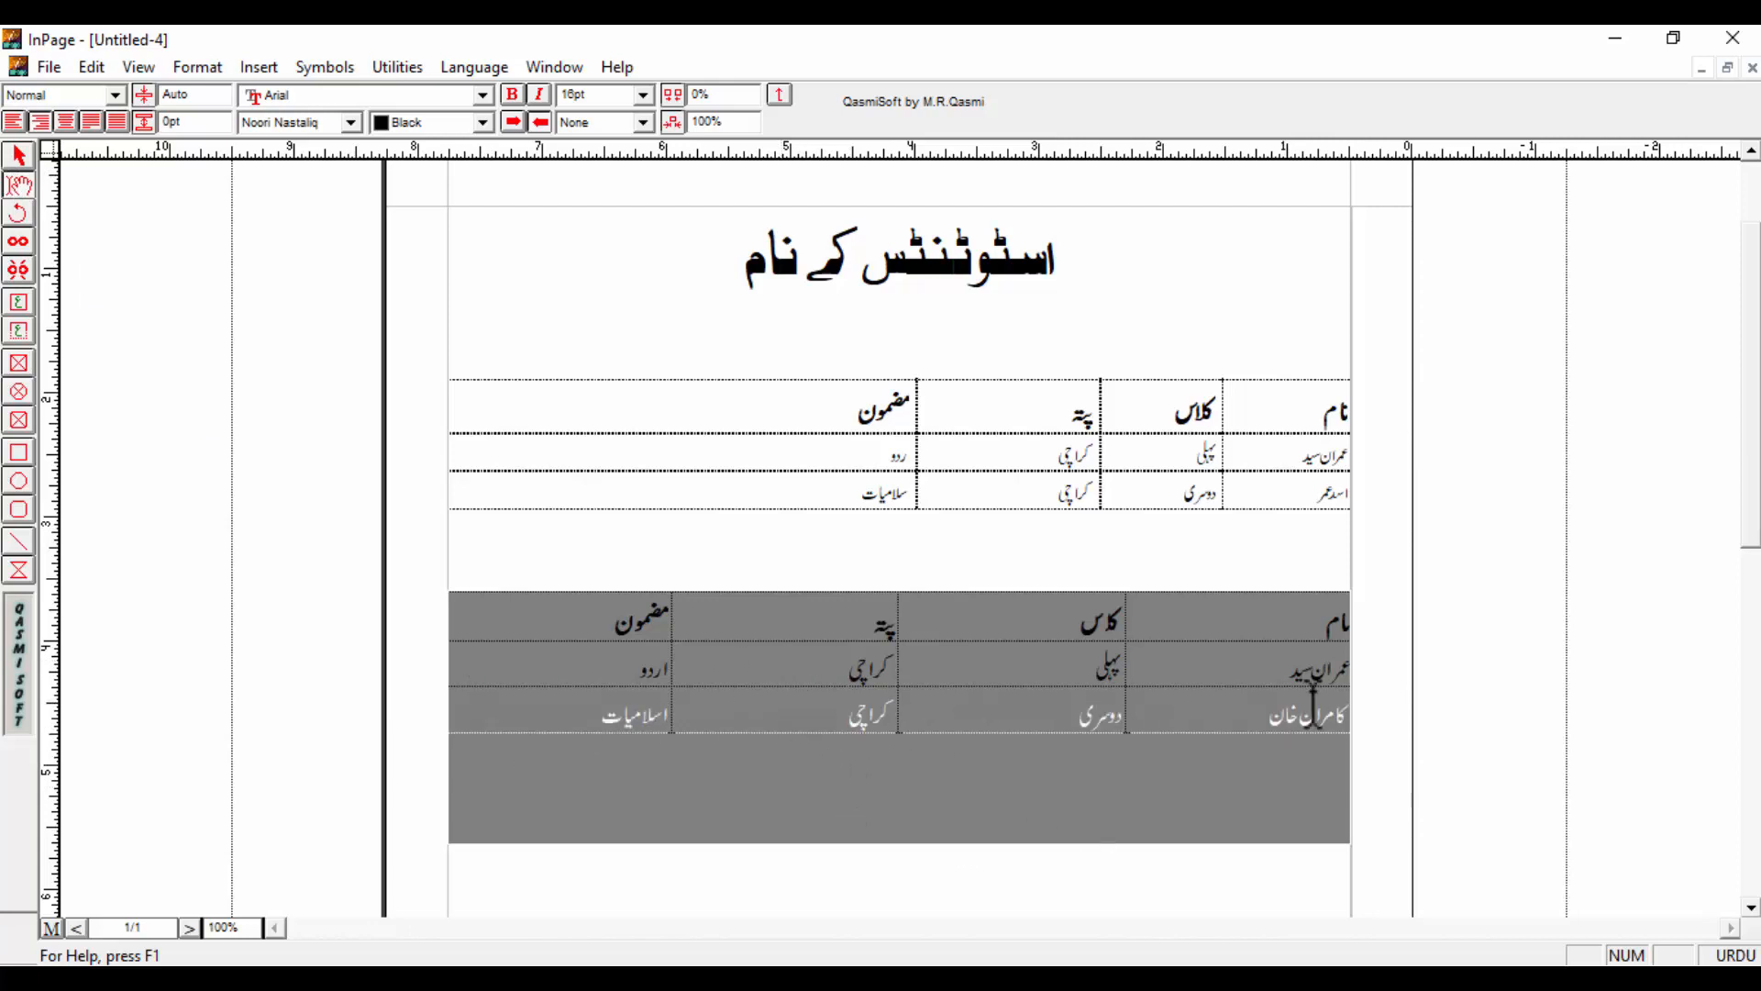
right_click(1290, 602)
click(1264, 575)
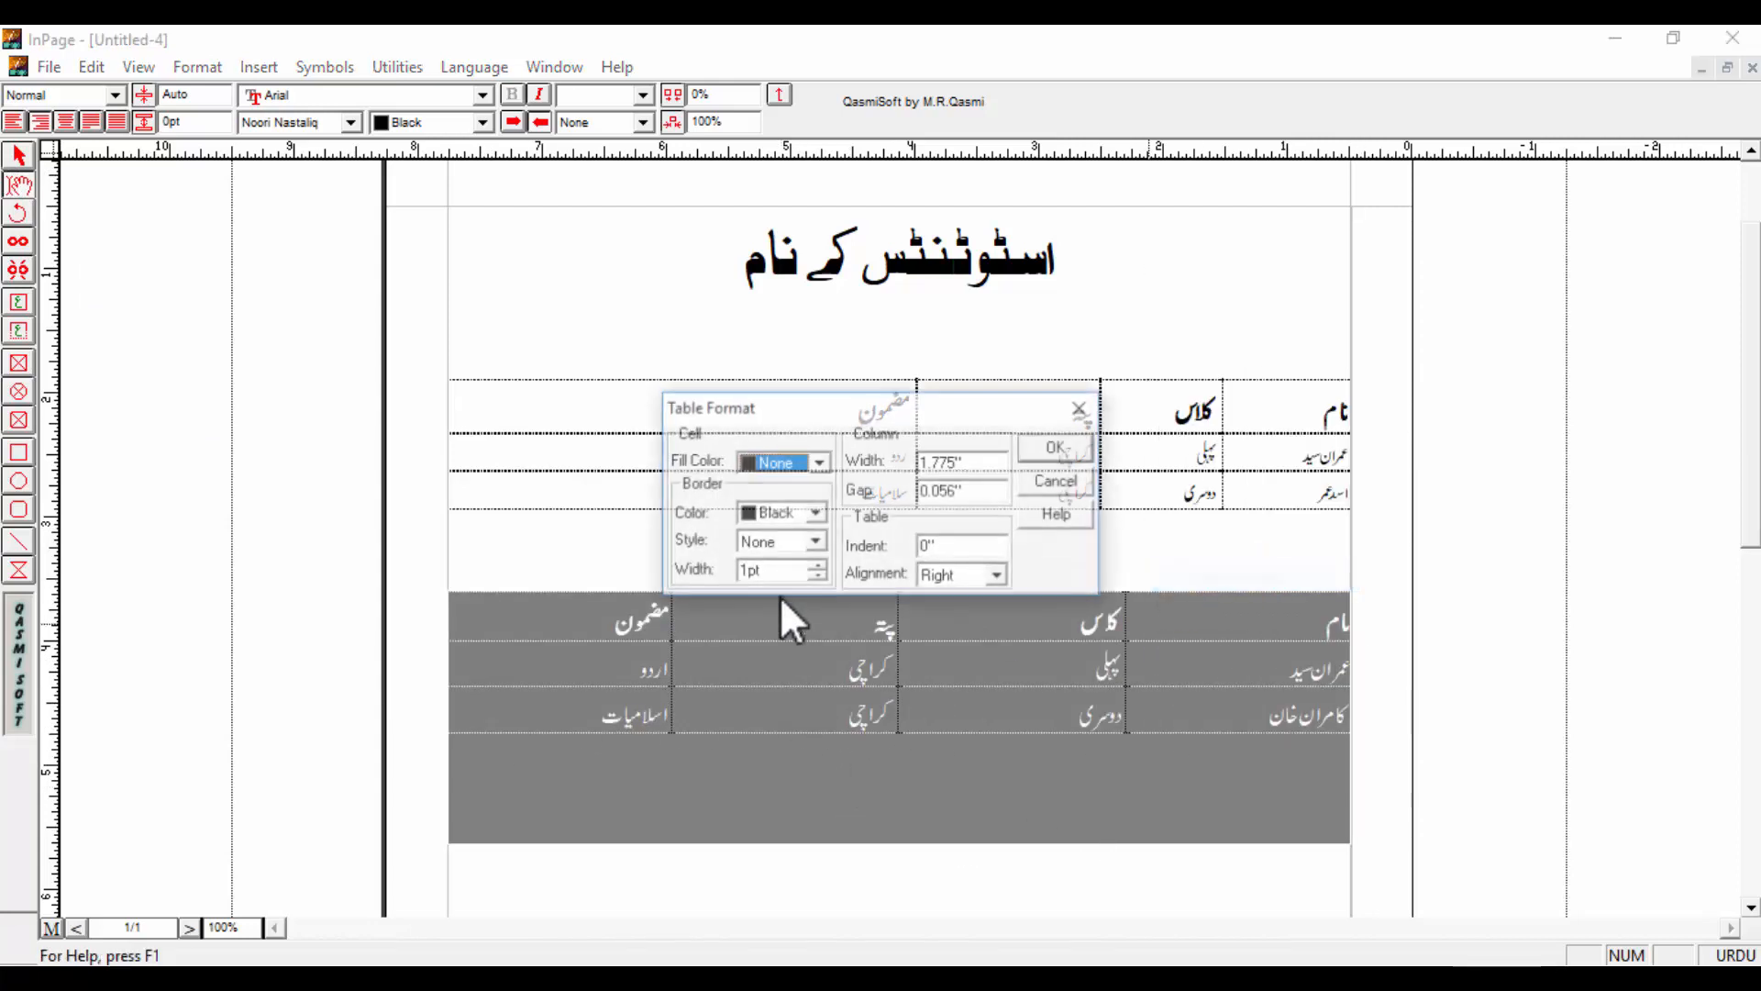
click(814, 543)
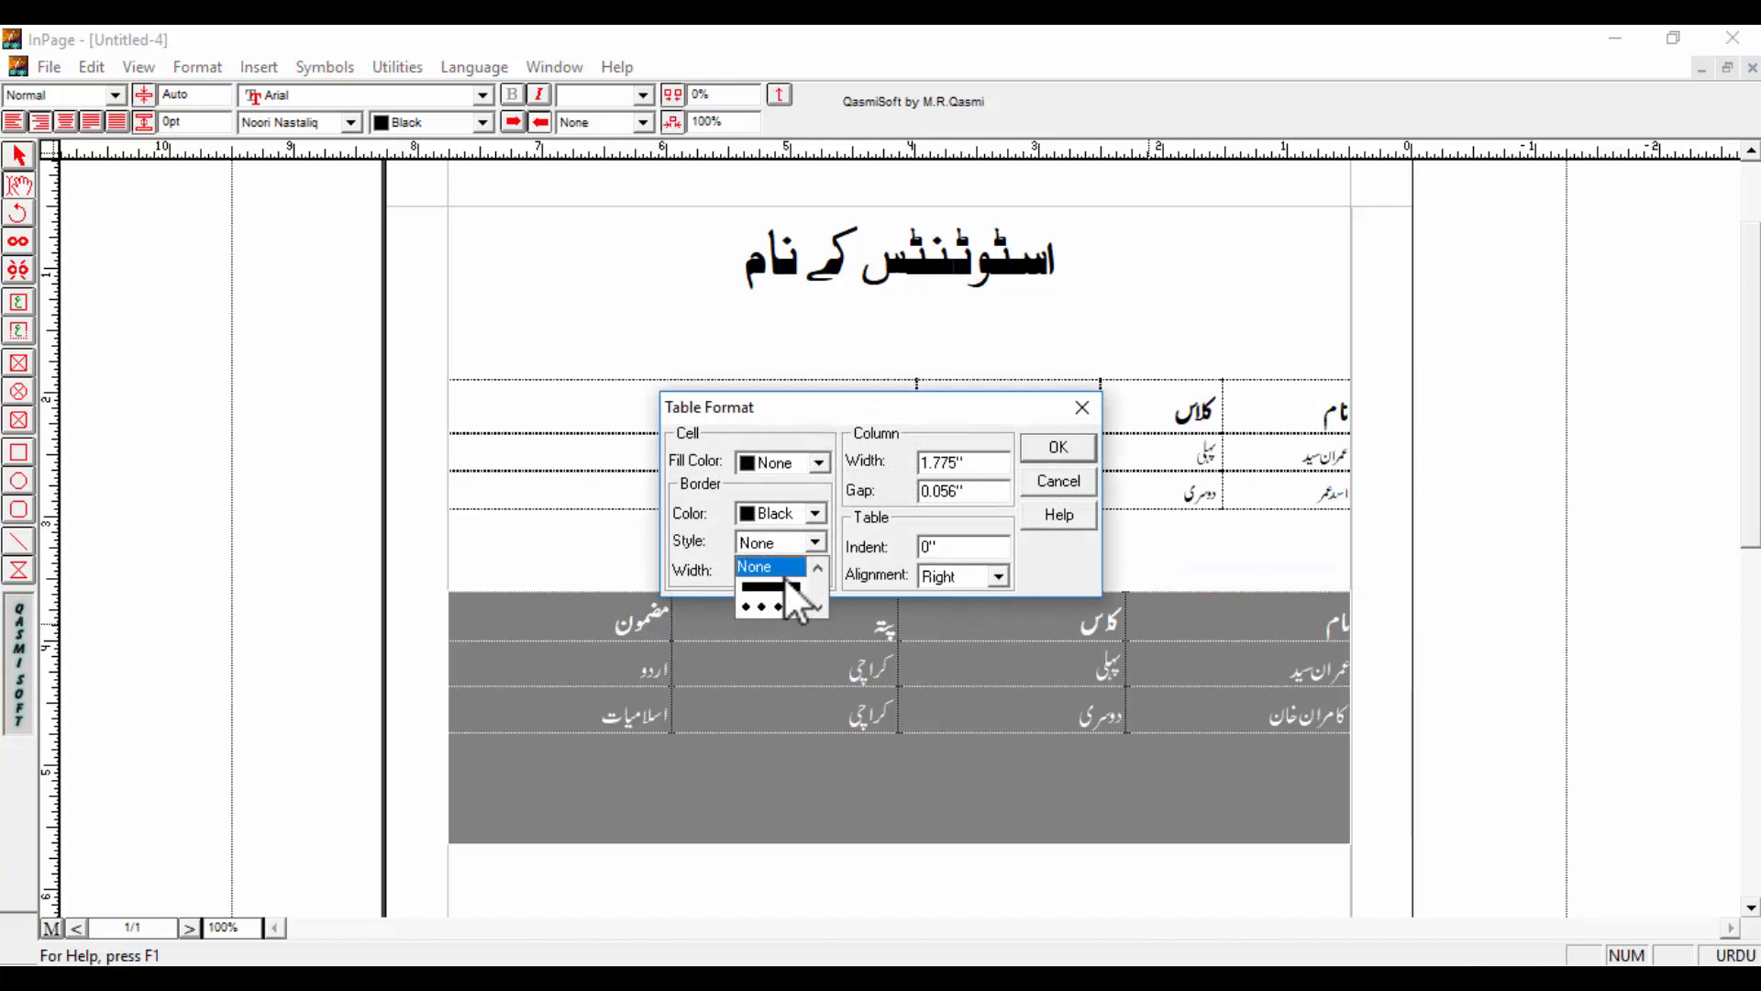
click(1056, 450)
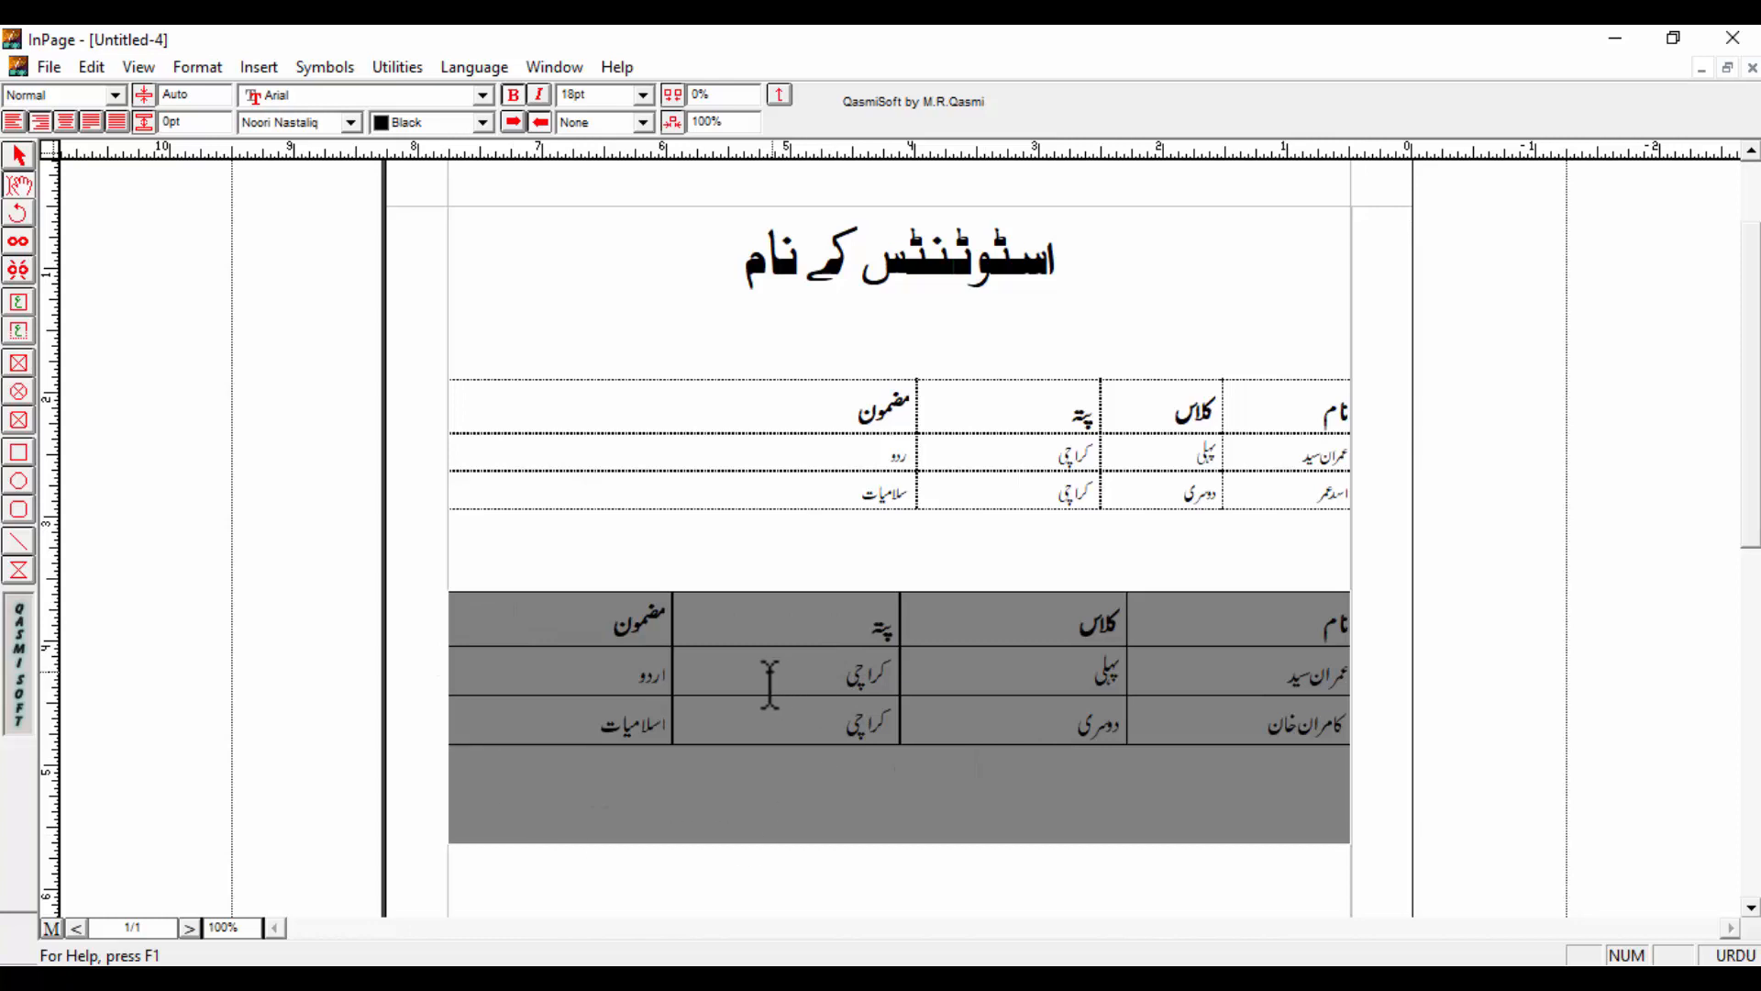
- Set the cell fill color of the lower table's header row to Black in the Table Format settings
right_click(1273, 627)
click(1398, 590)
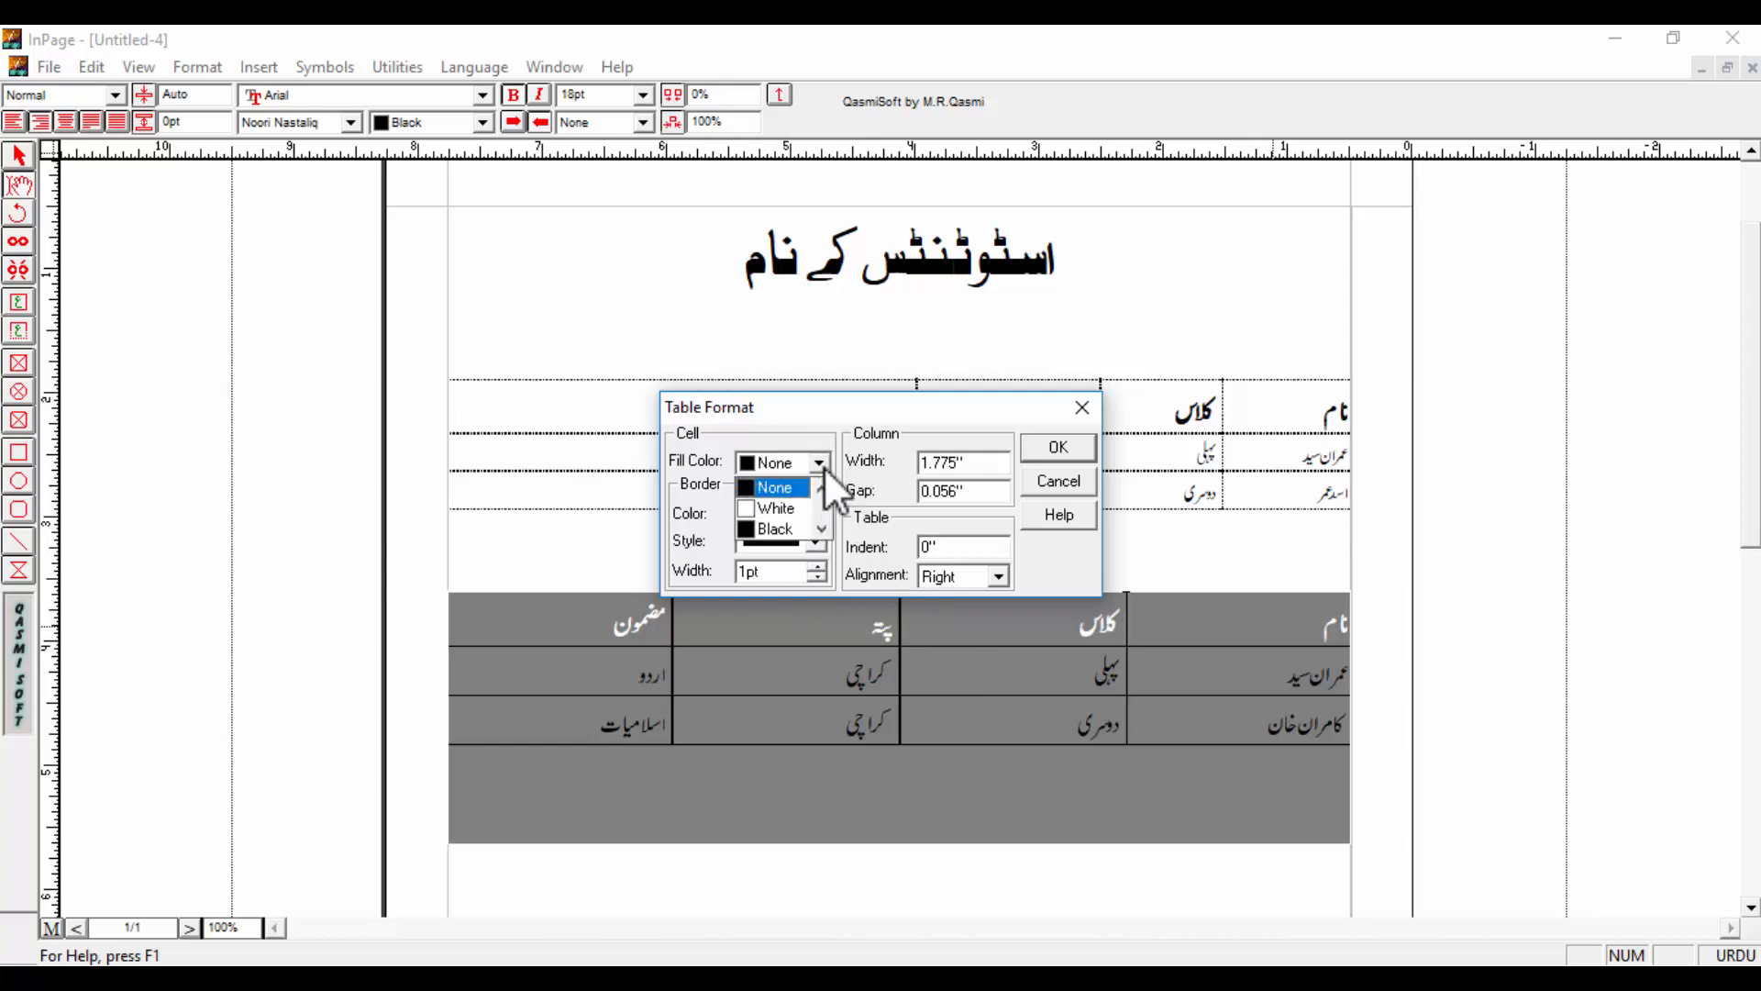
click(817, 532)
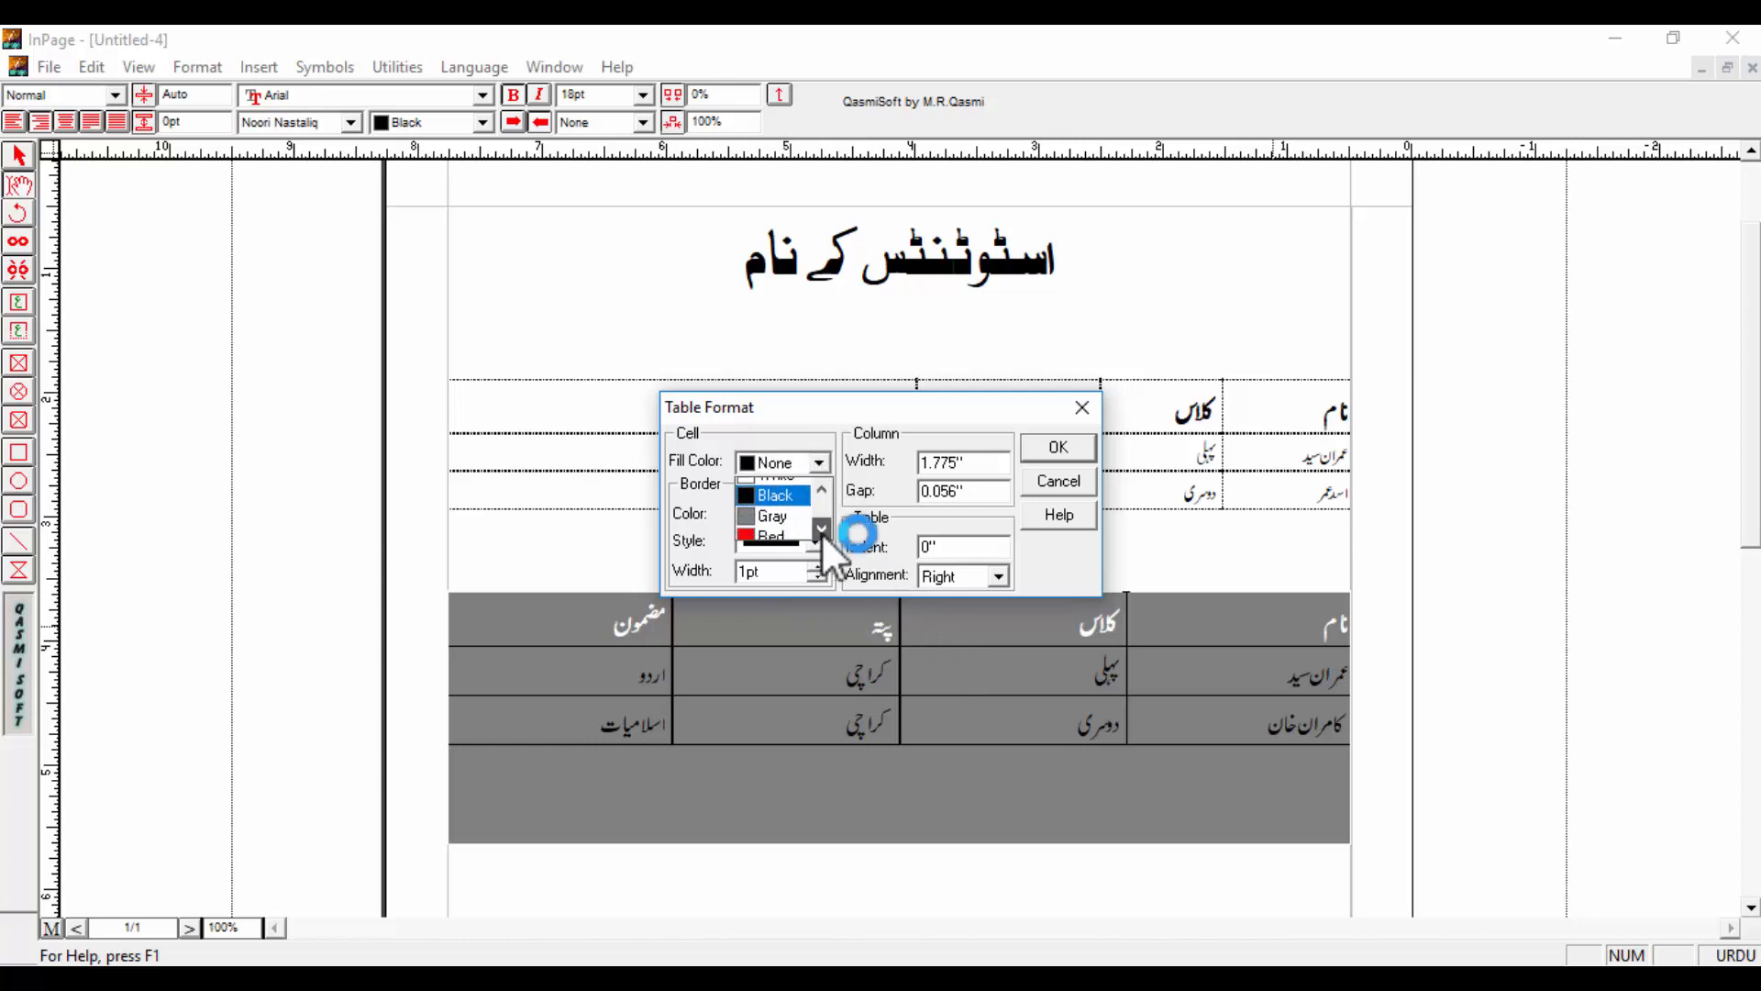
click(823, 493)
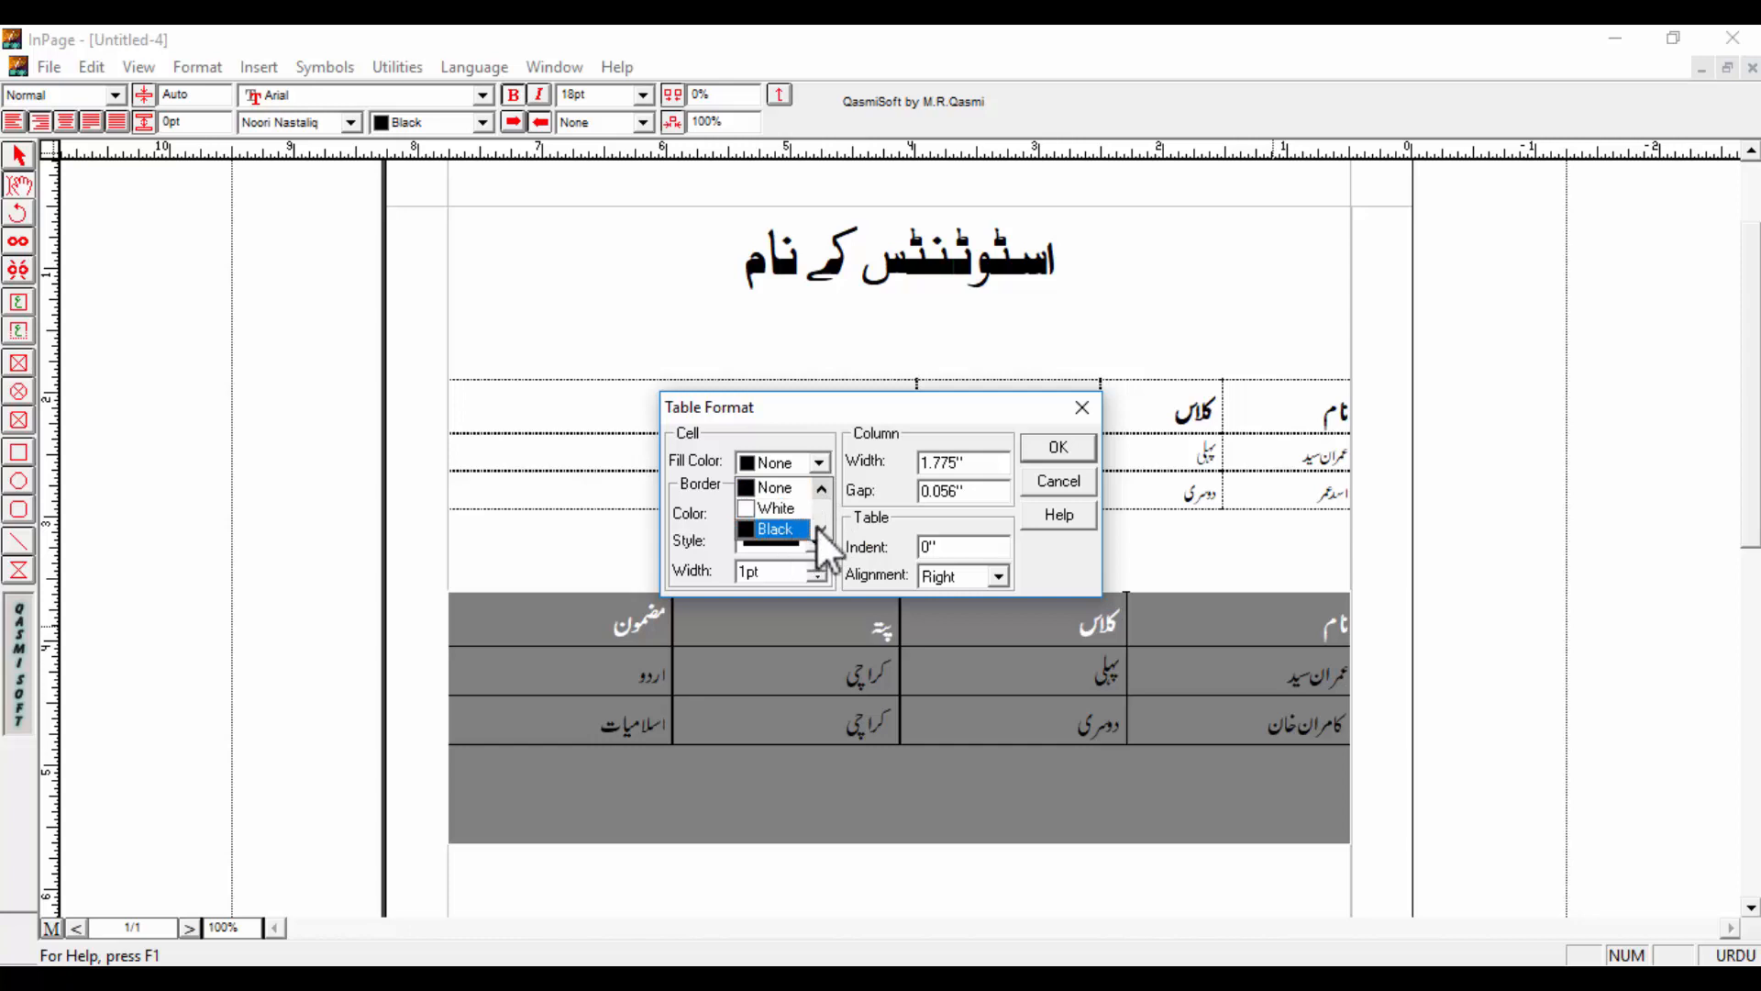
click(817, 527)
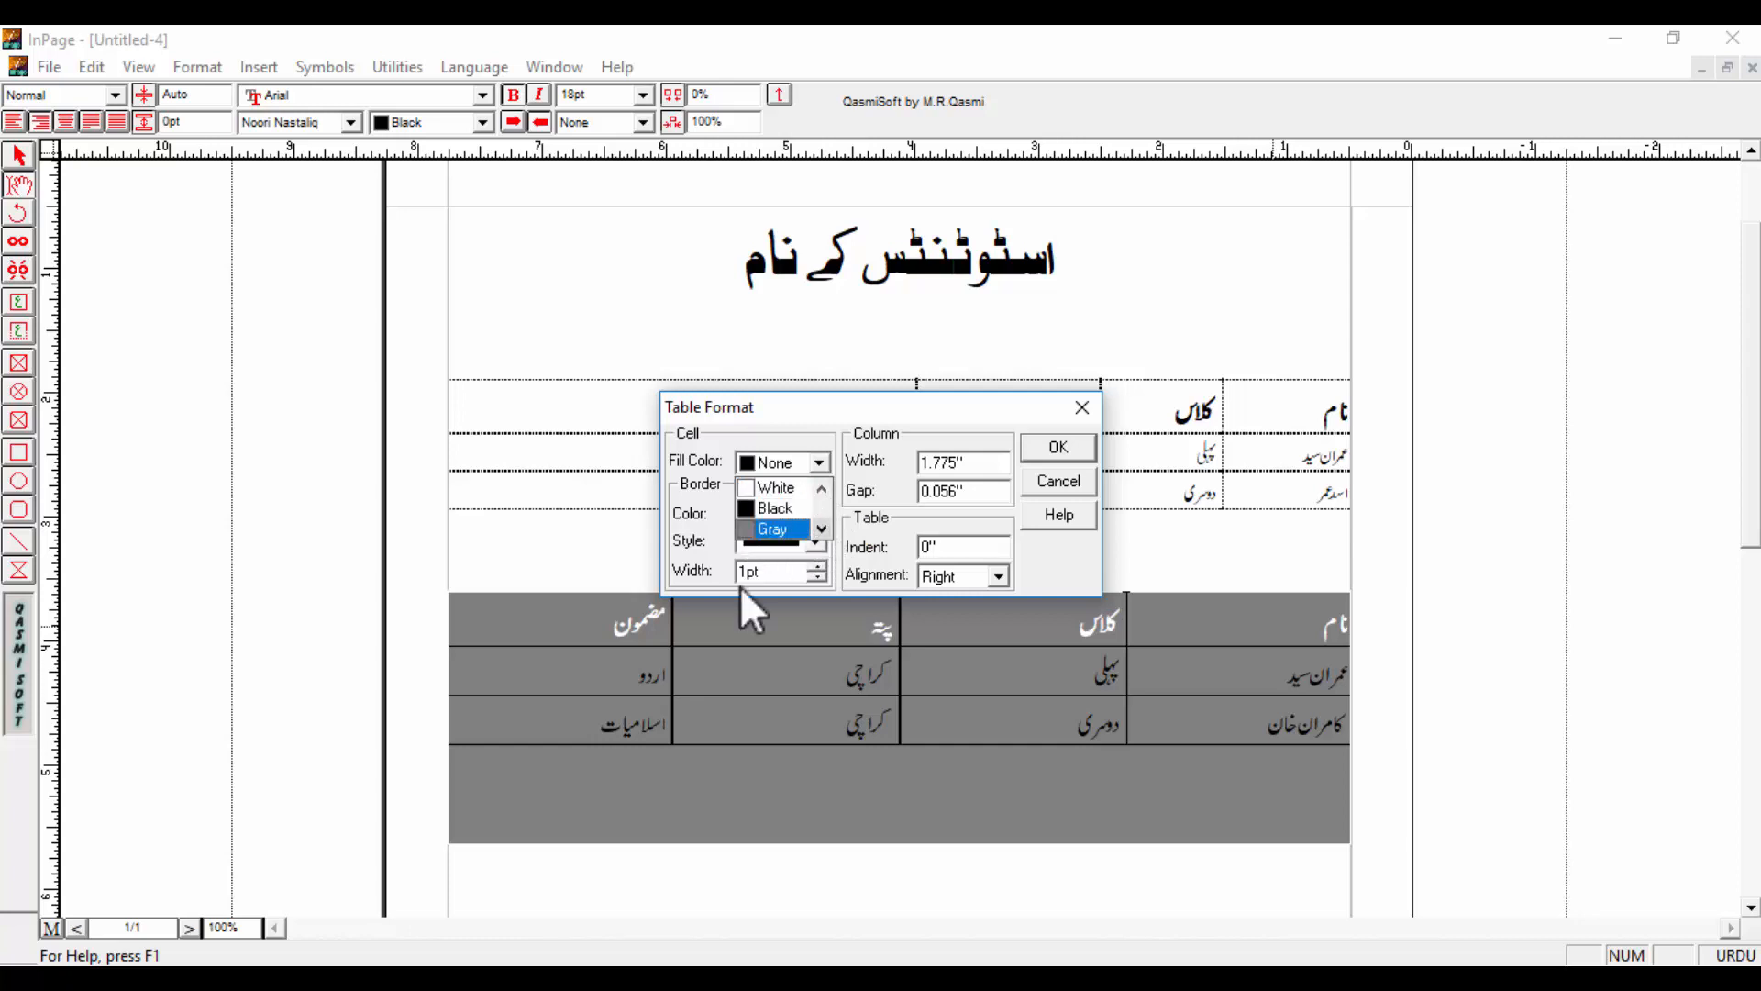
click(760, 517)
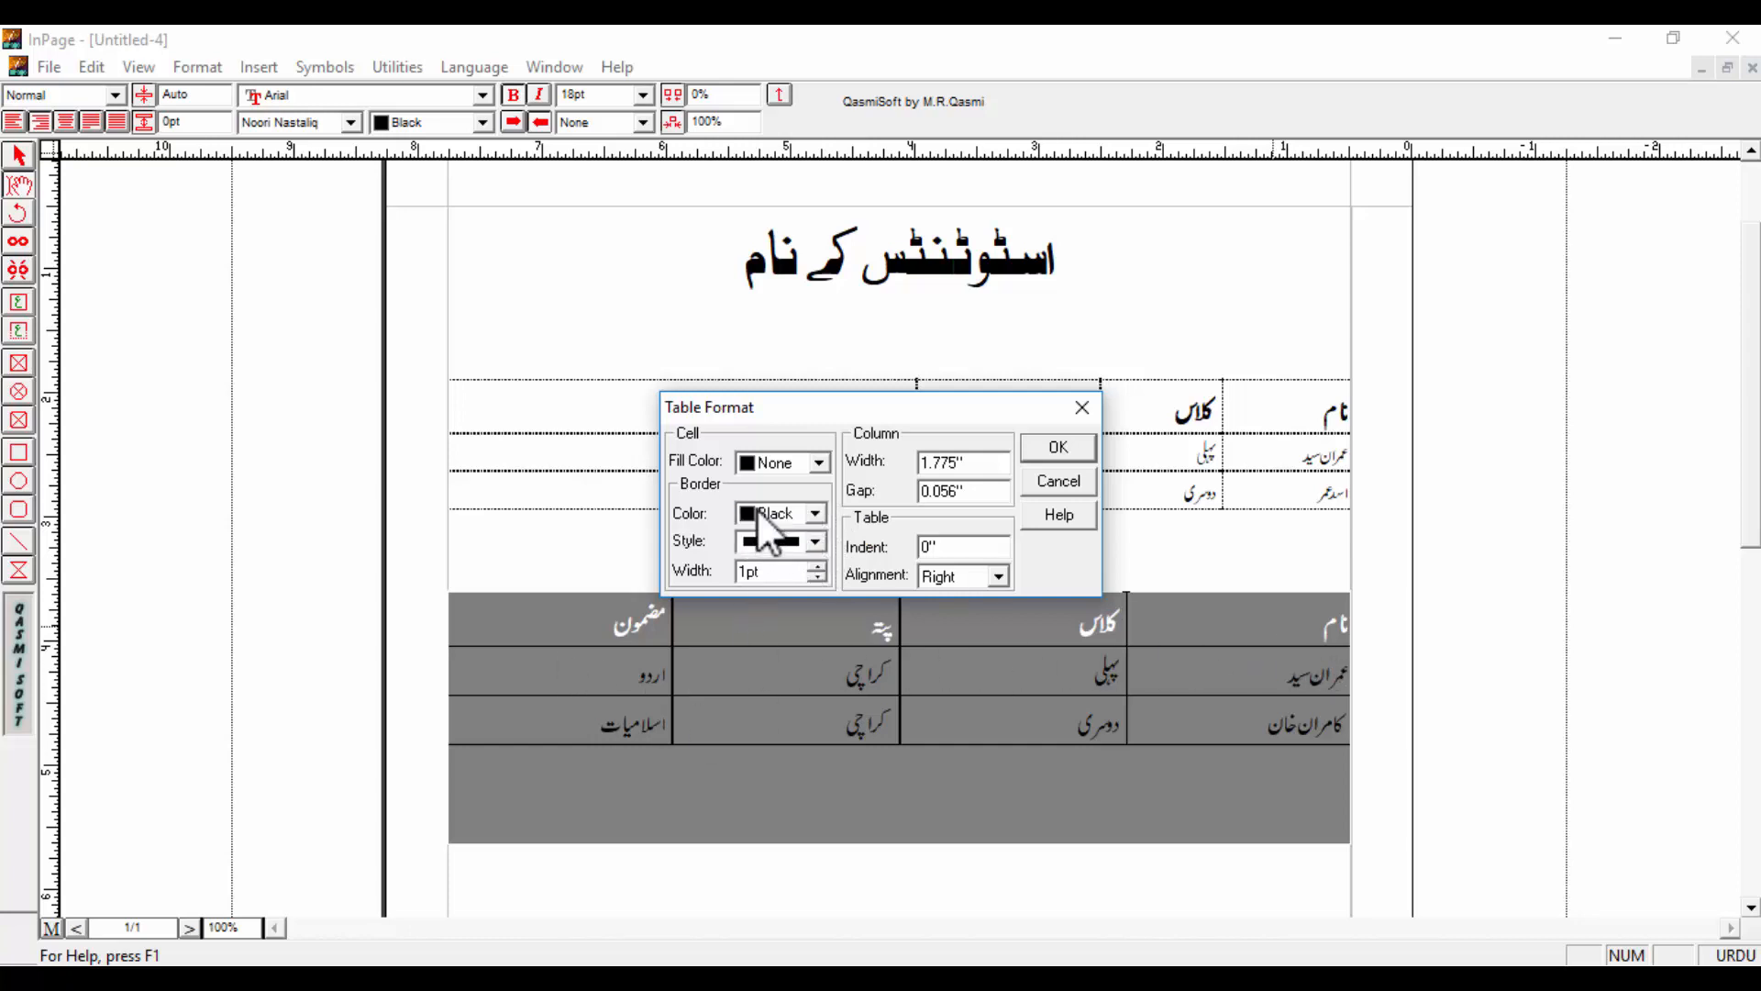
click(1044, 446)
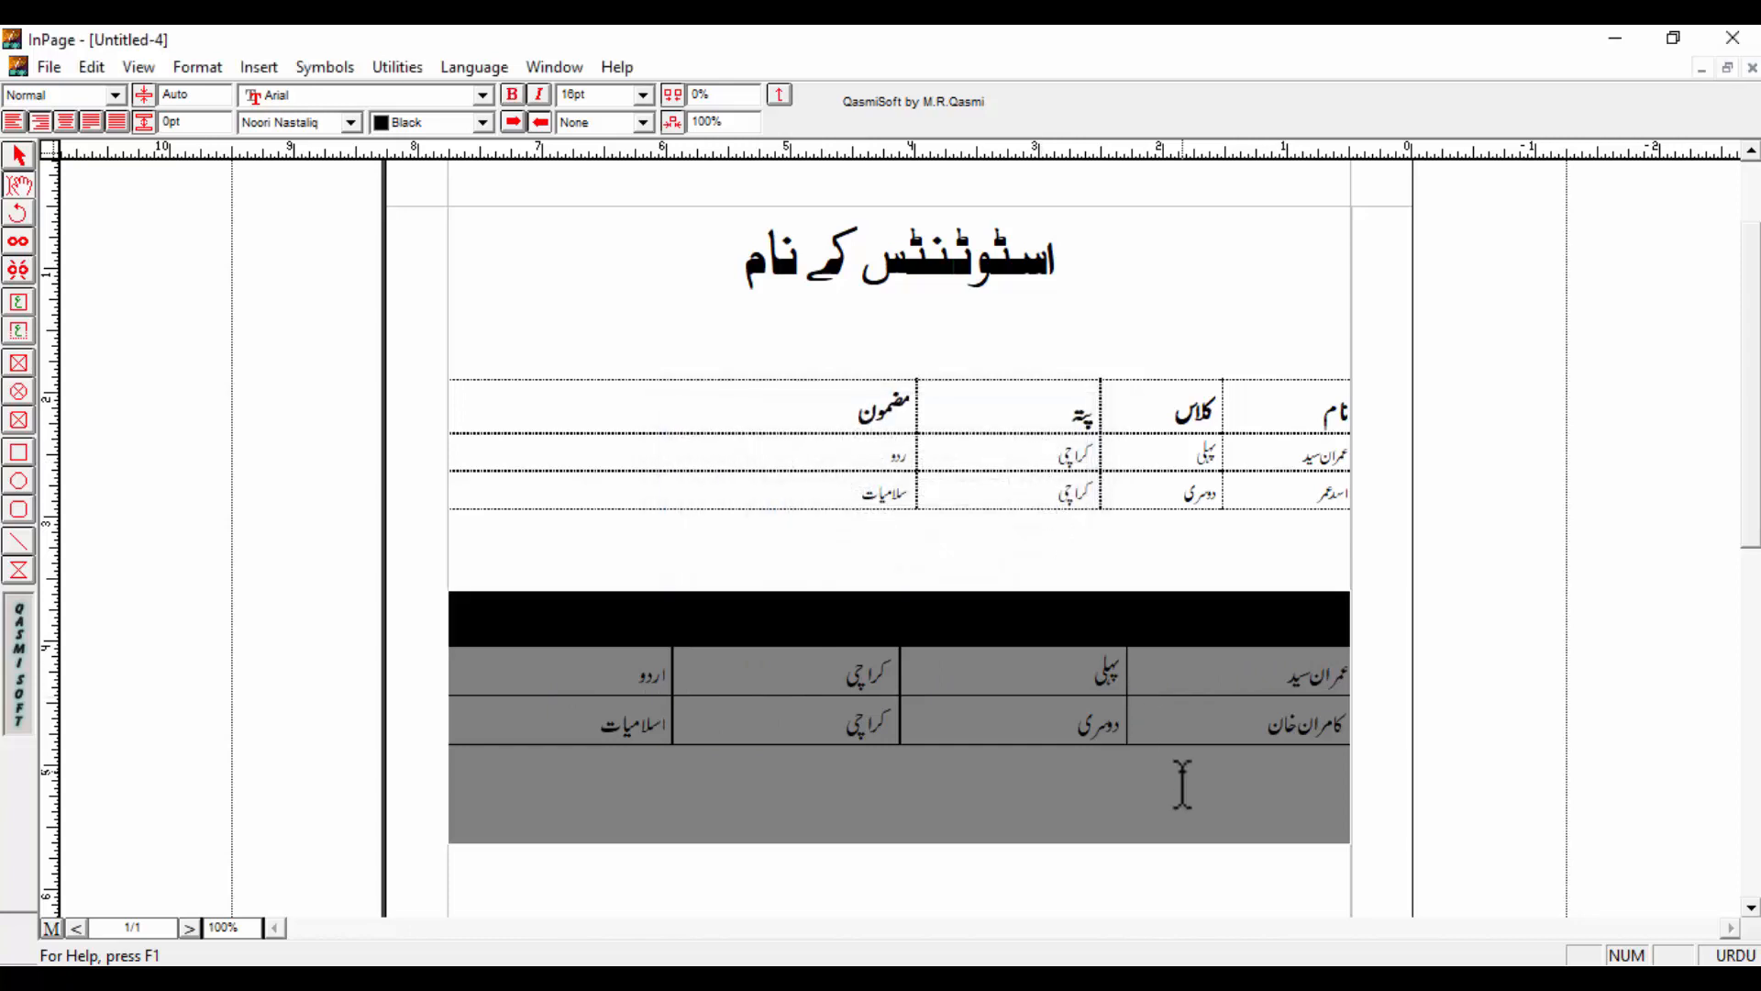
- Change the text color of the lower table's header row to White
drag(567, 637, 1371, 635)
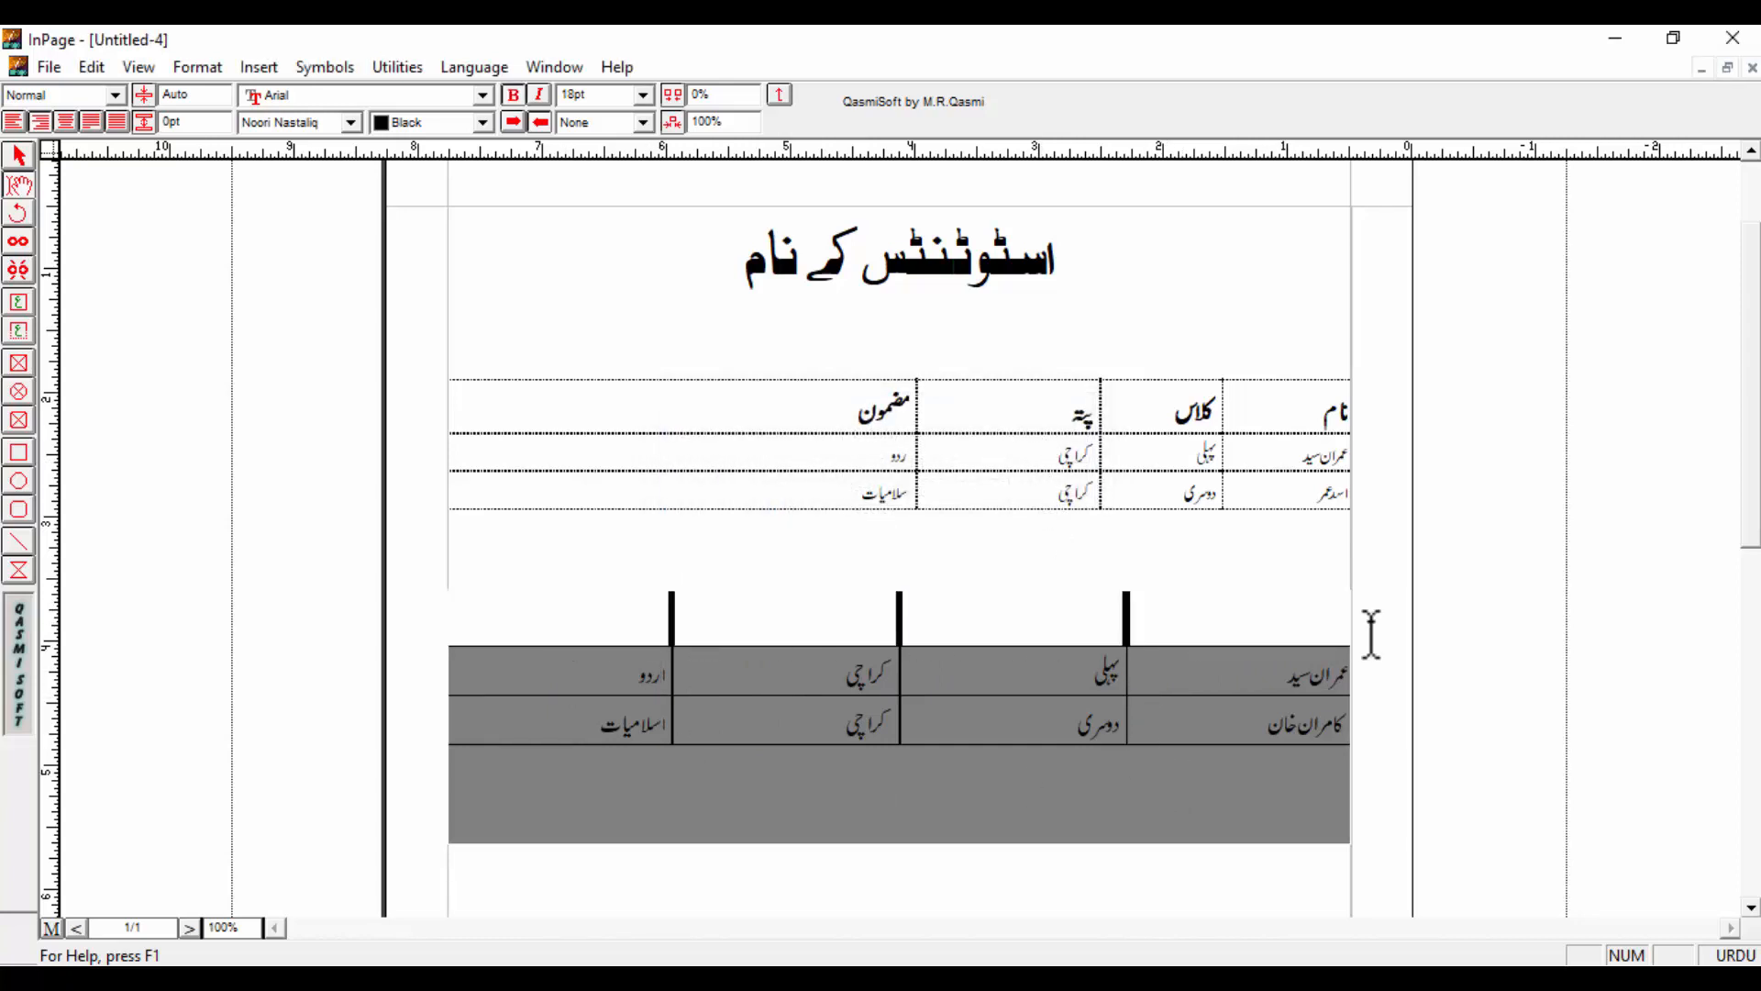
click(1183, 767)
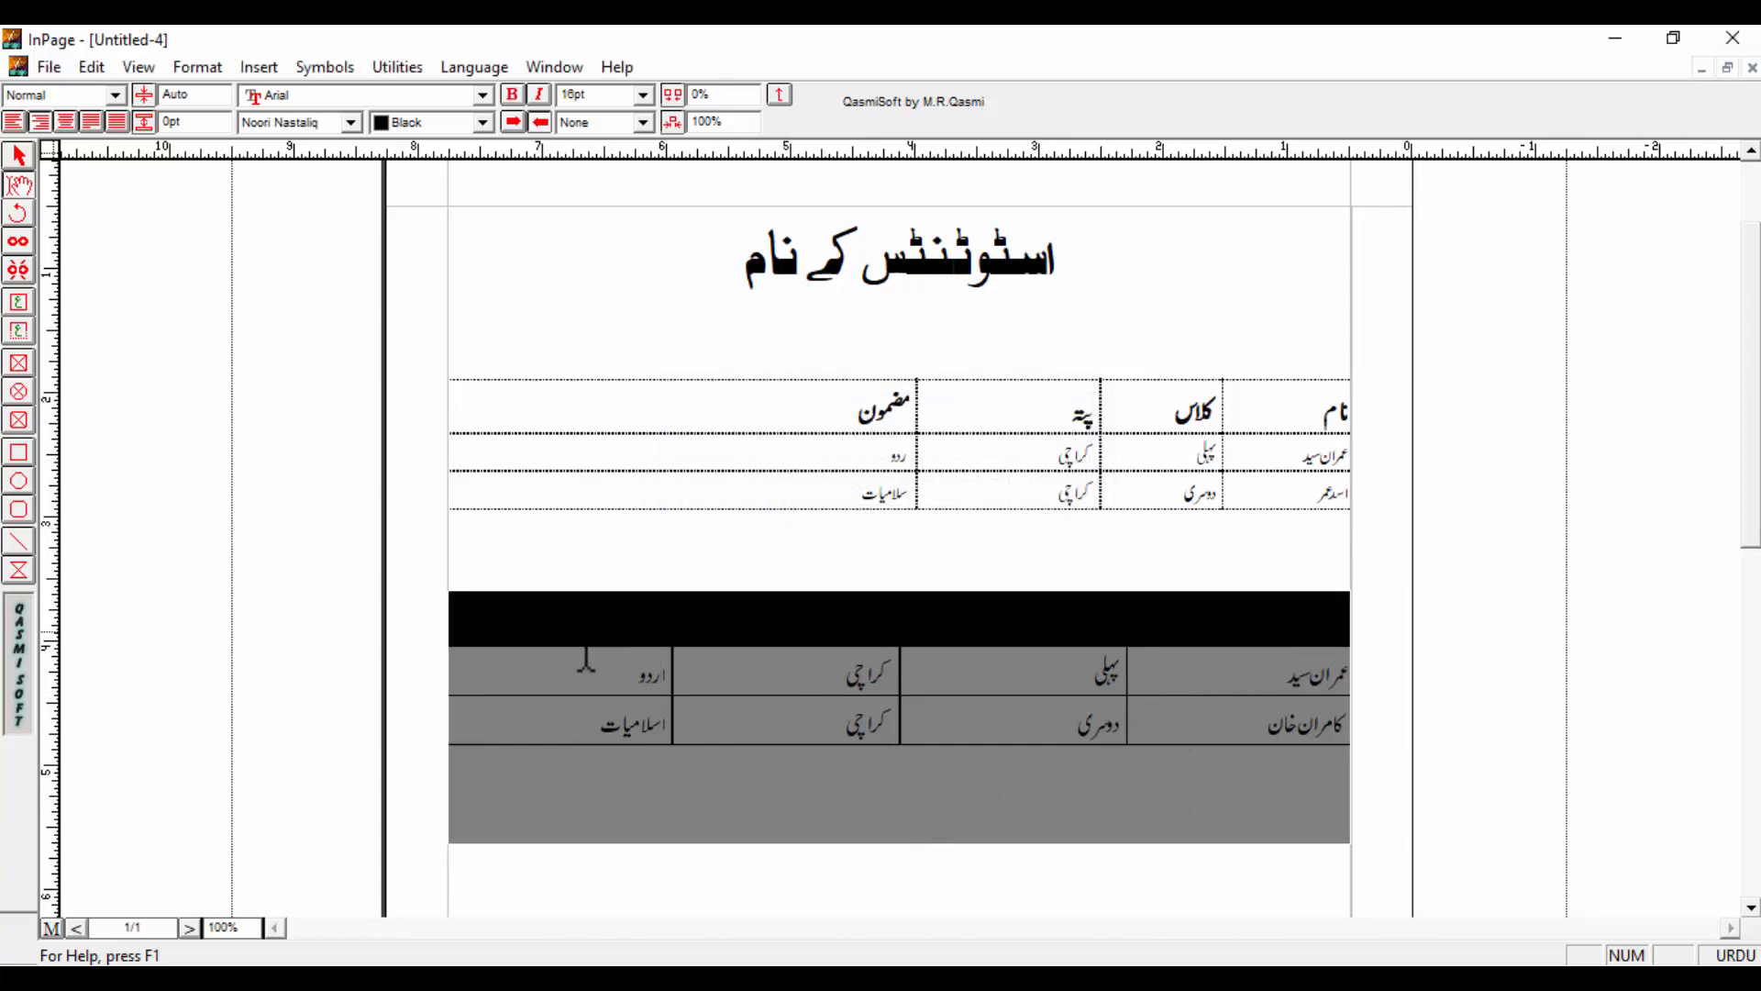
drag(605, 620, 1328, 633)
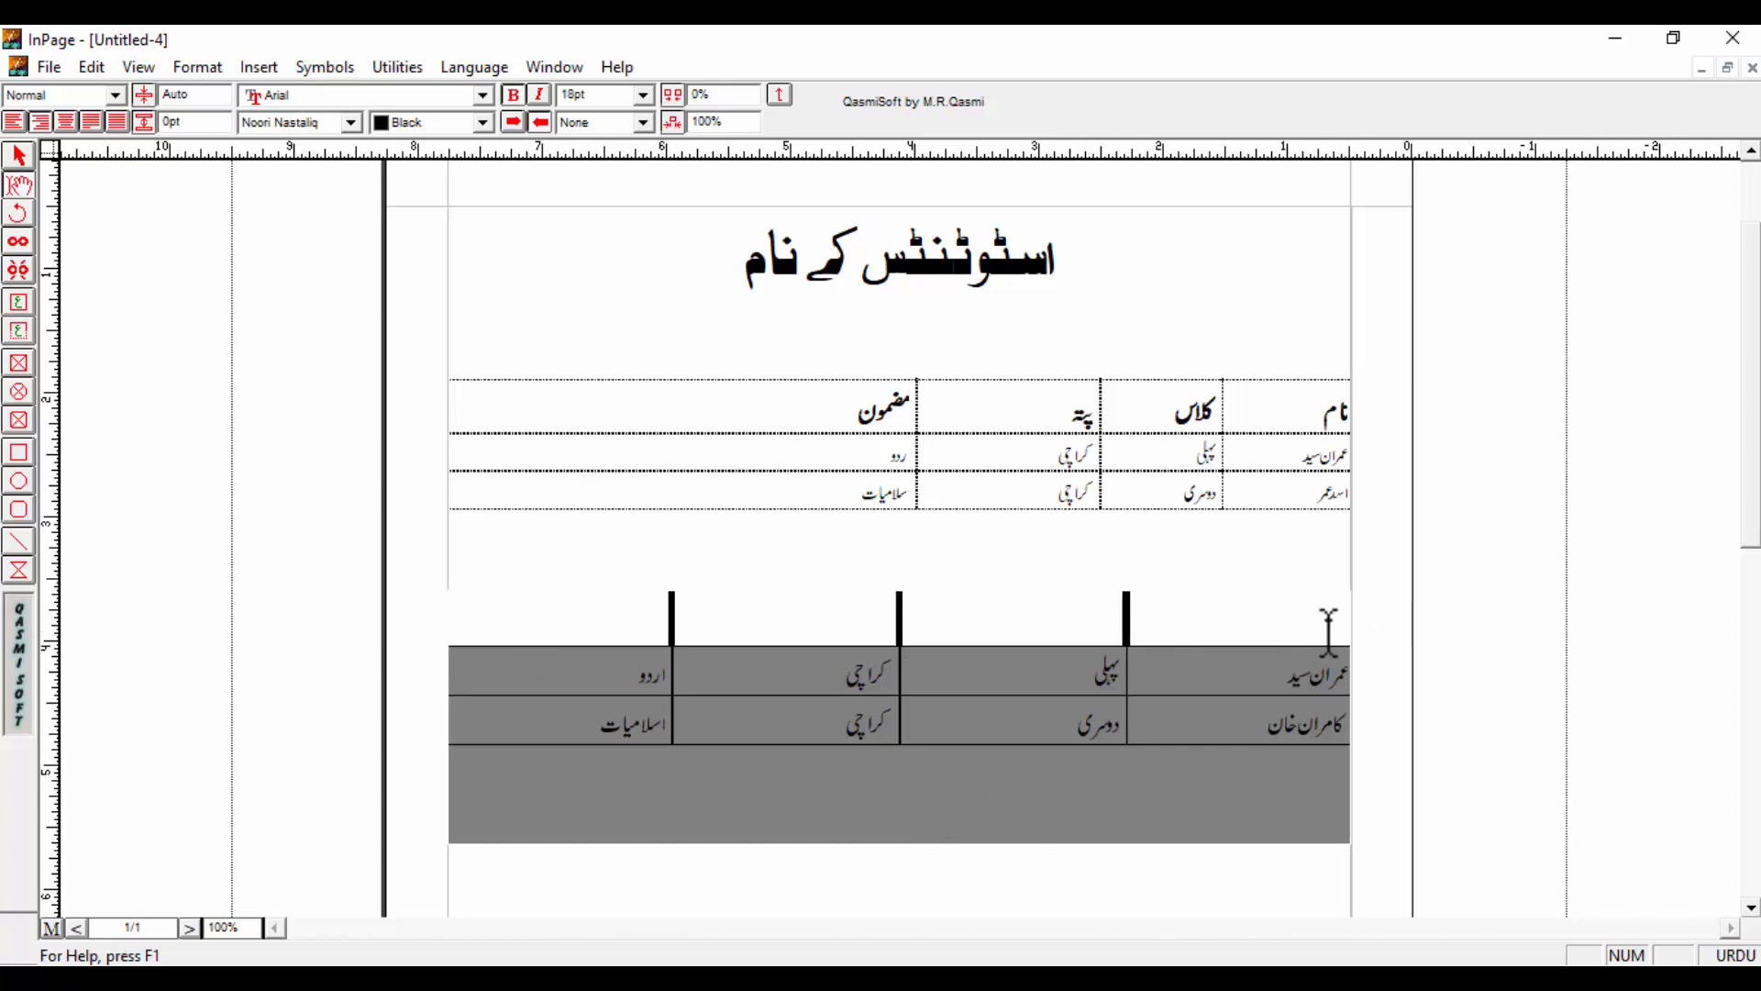
click(482, 124)
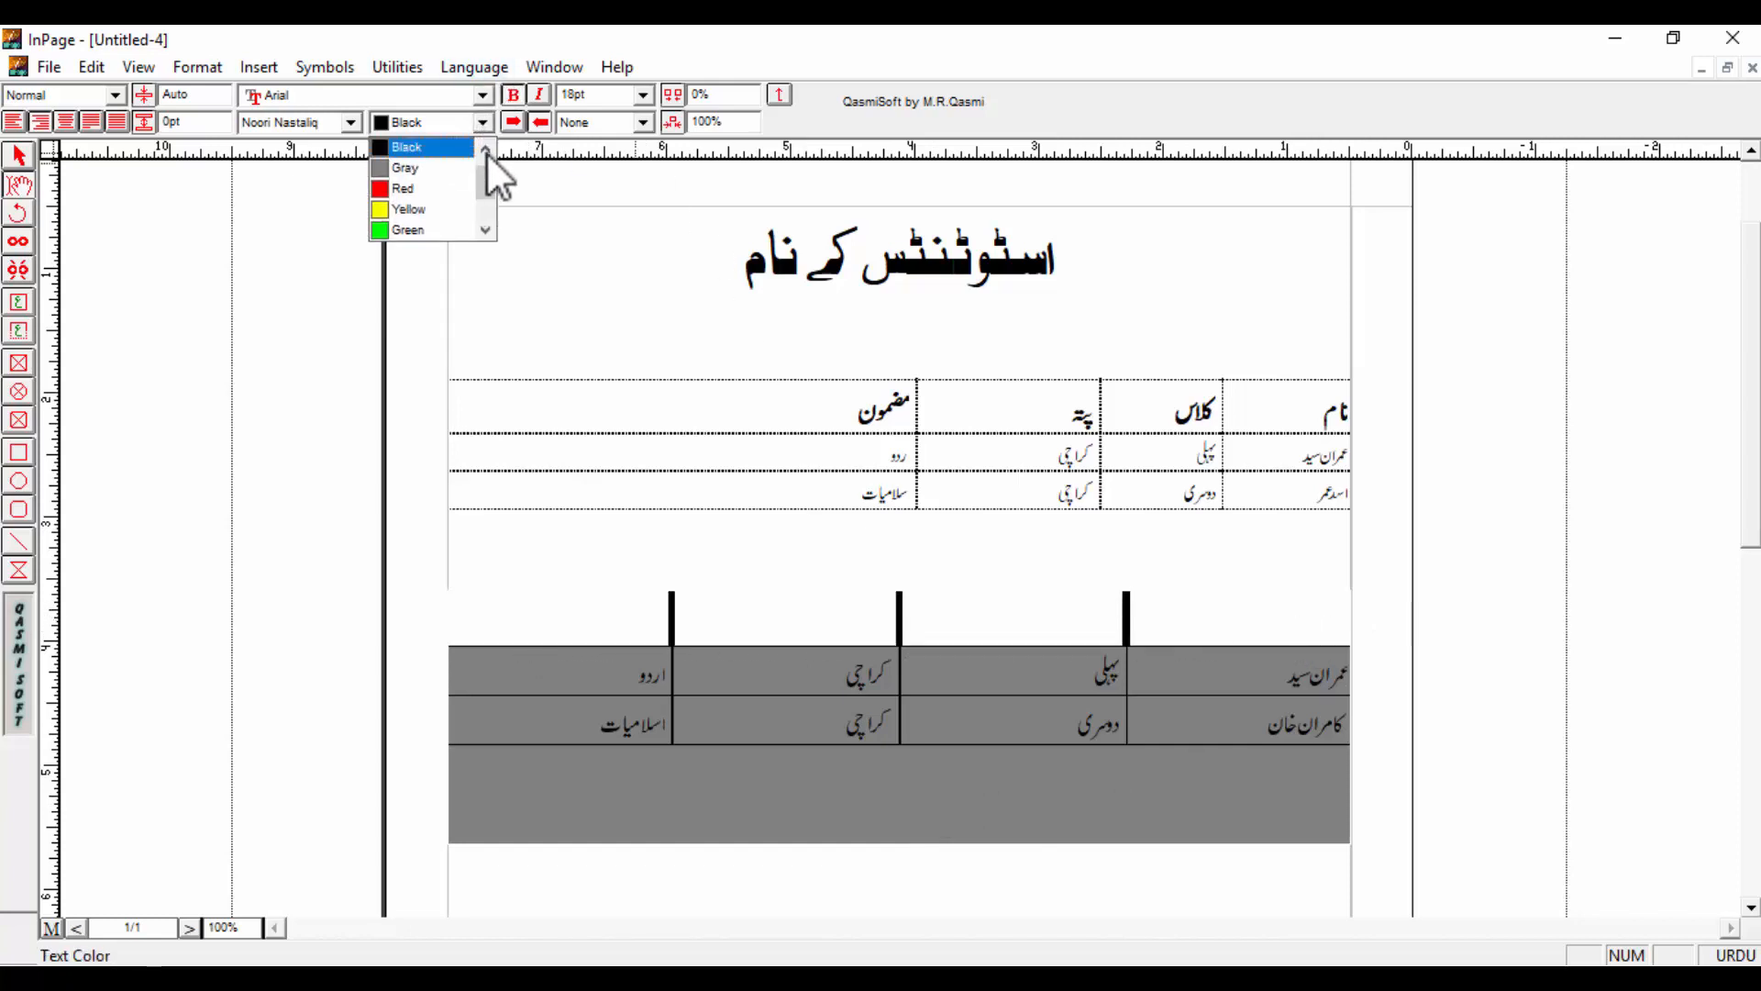
drag(490, 168, 490, 134)
click(438, 144)
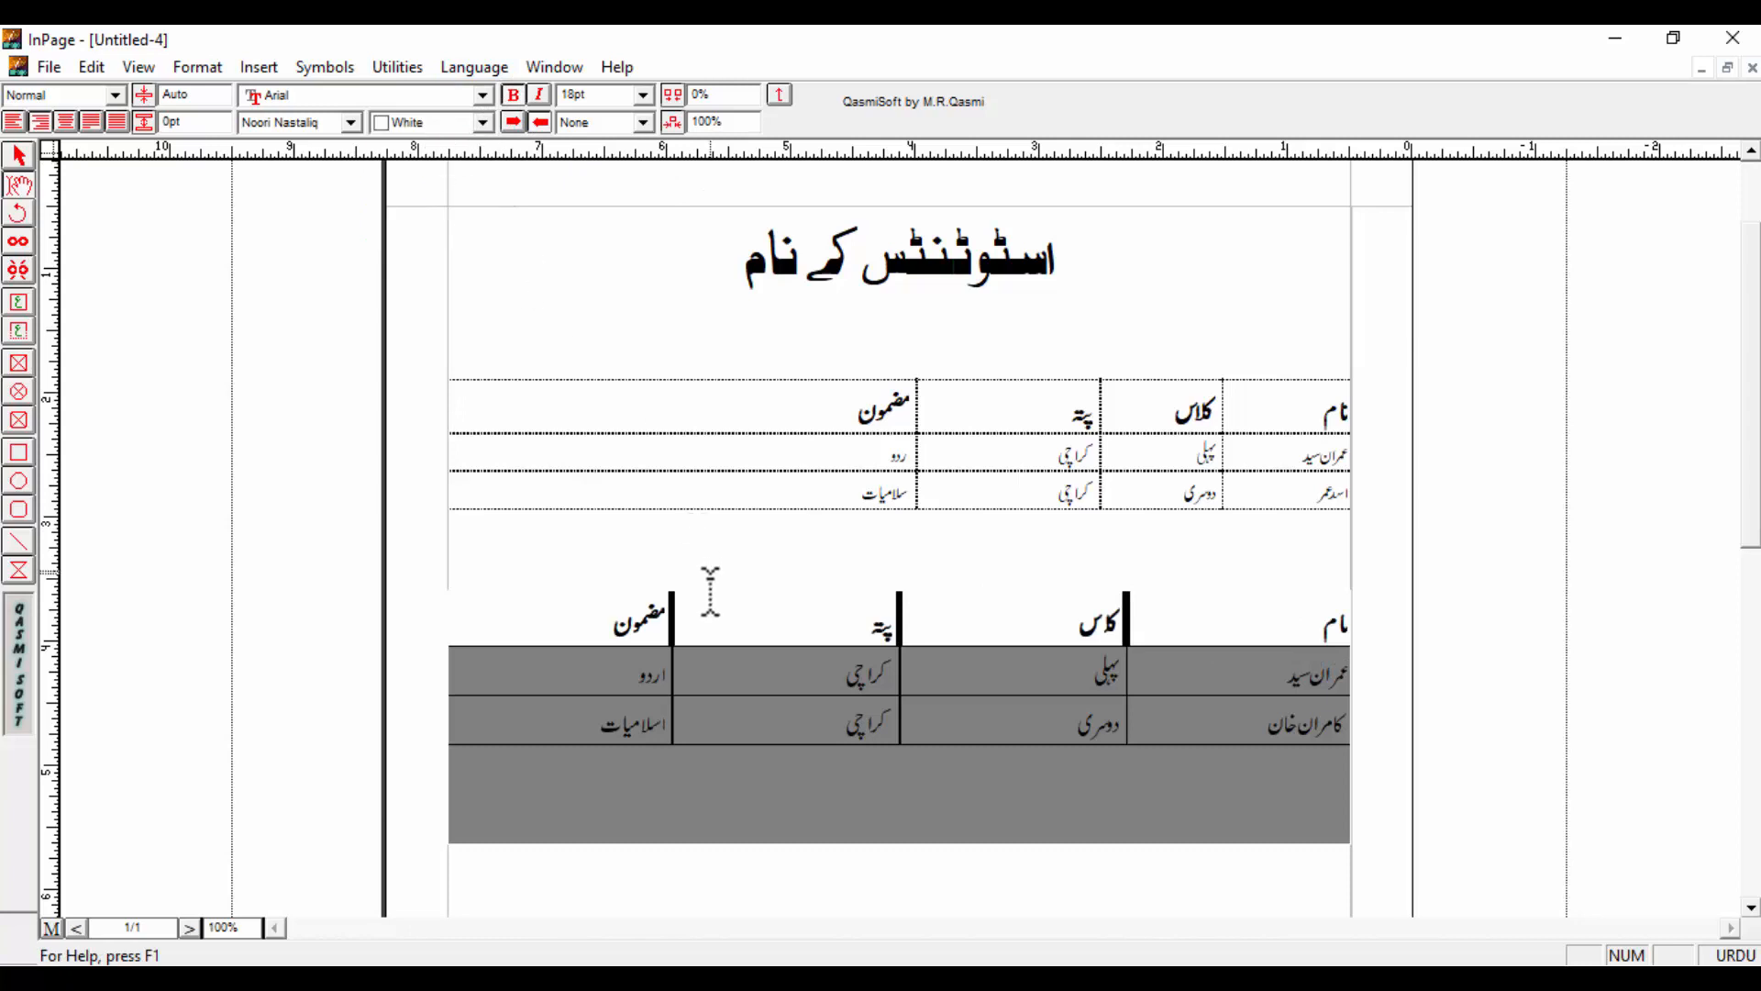
click(869, 620)
click(1192, 822)
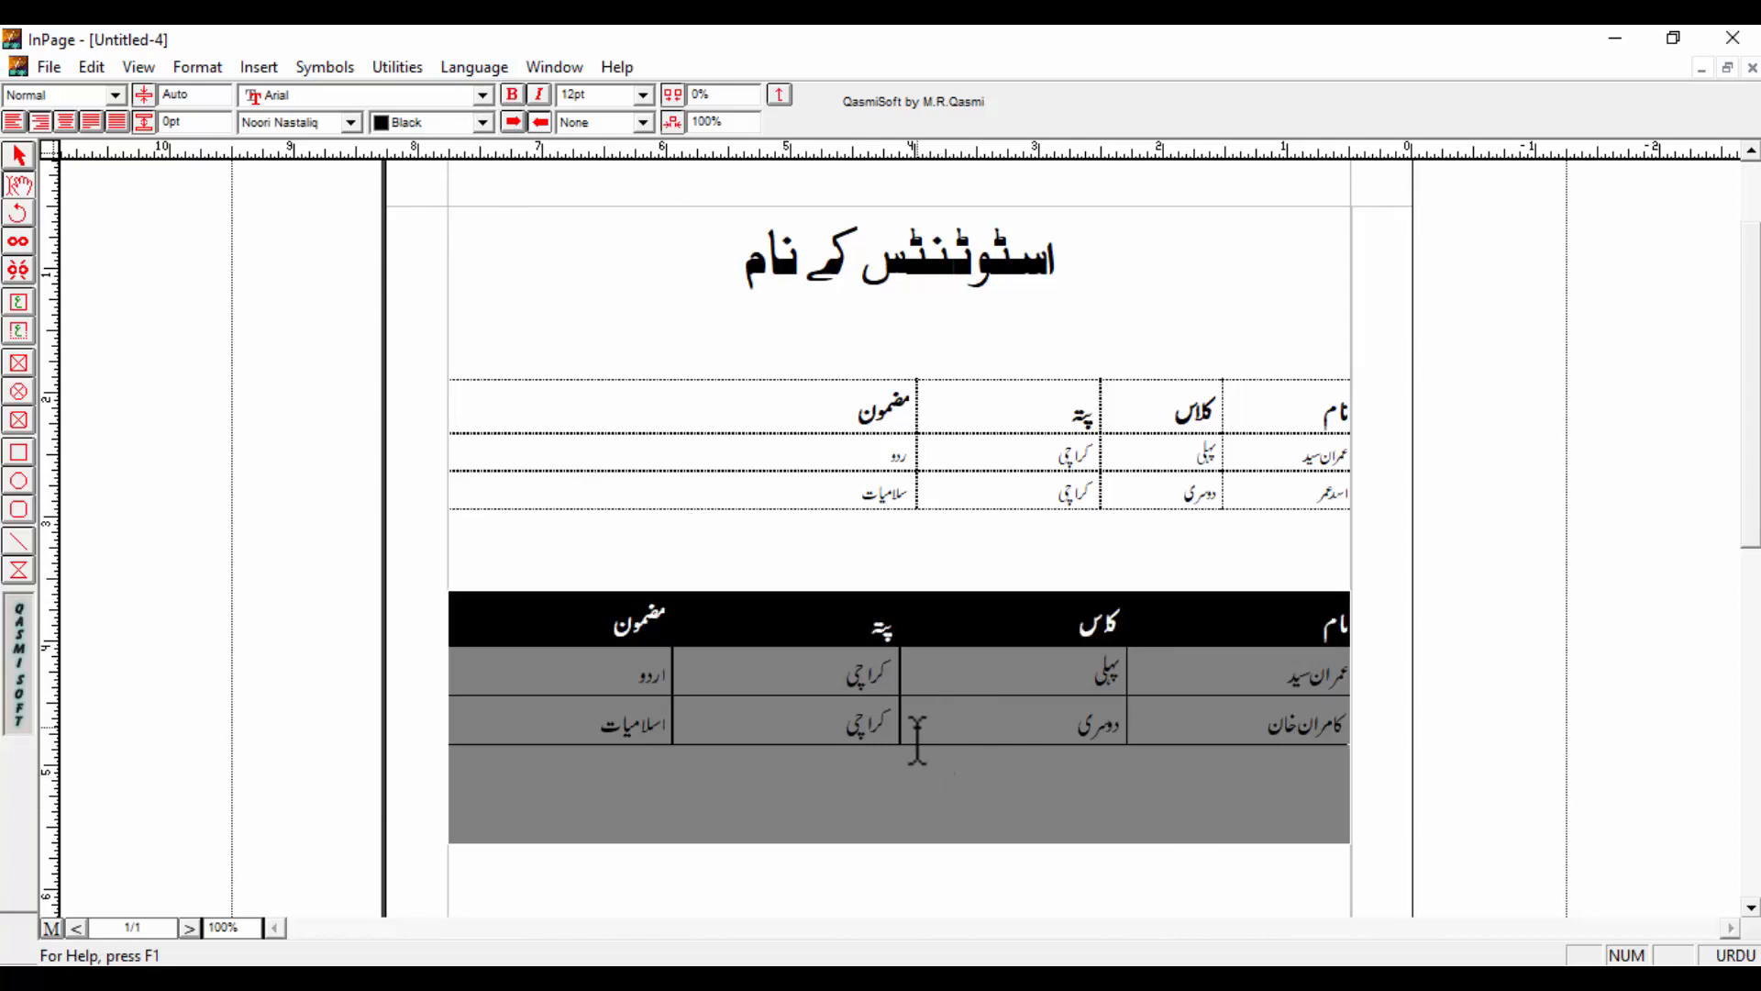
- Remove bold from the کلاس and نام header cells of the lower table
click(1035, 628)
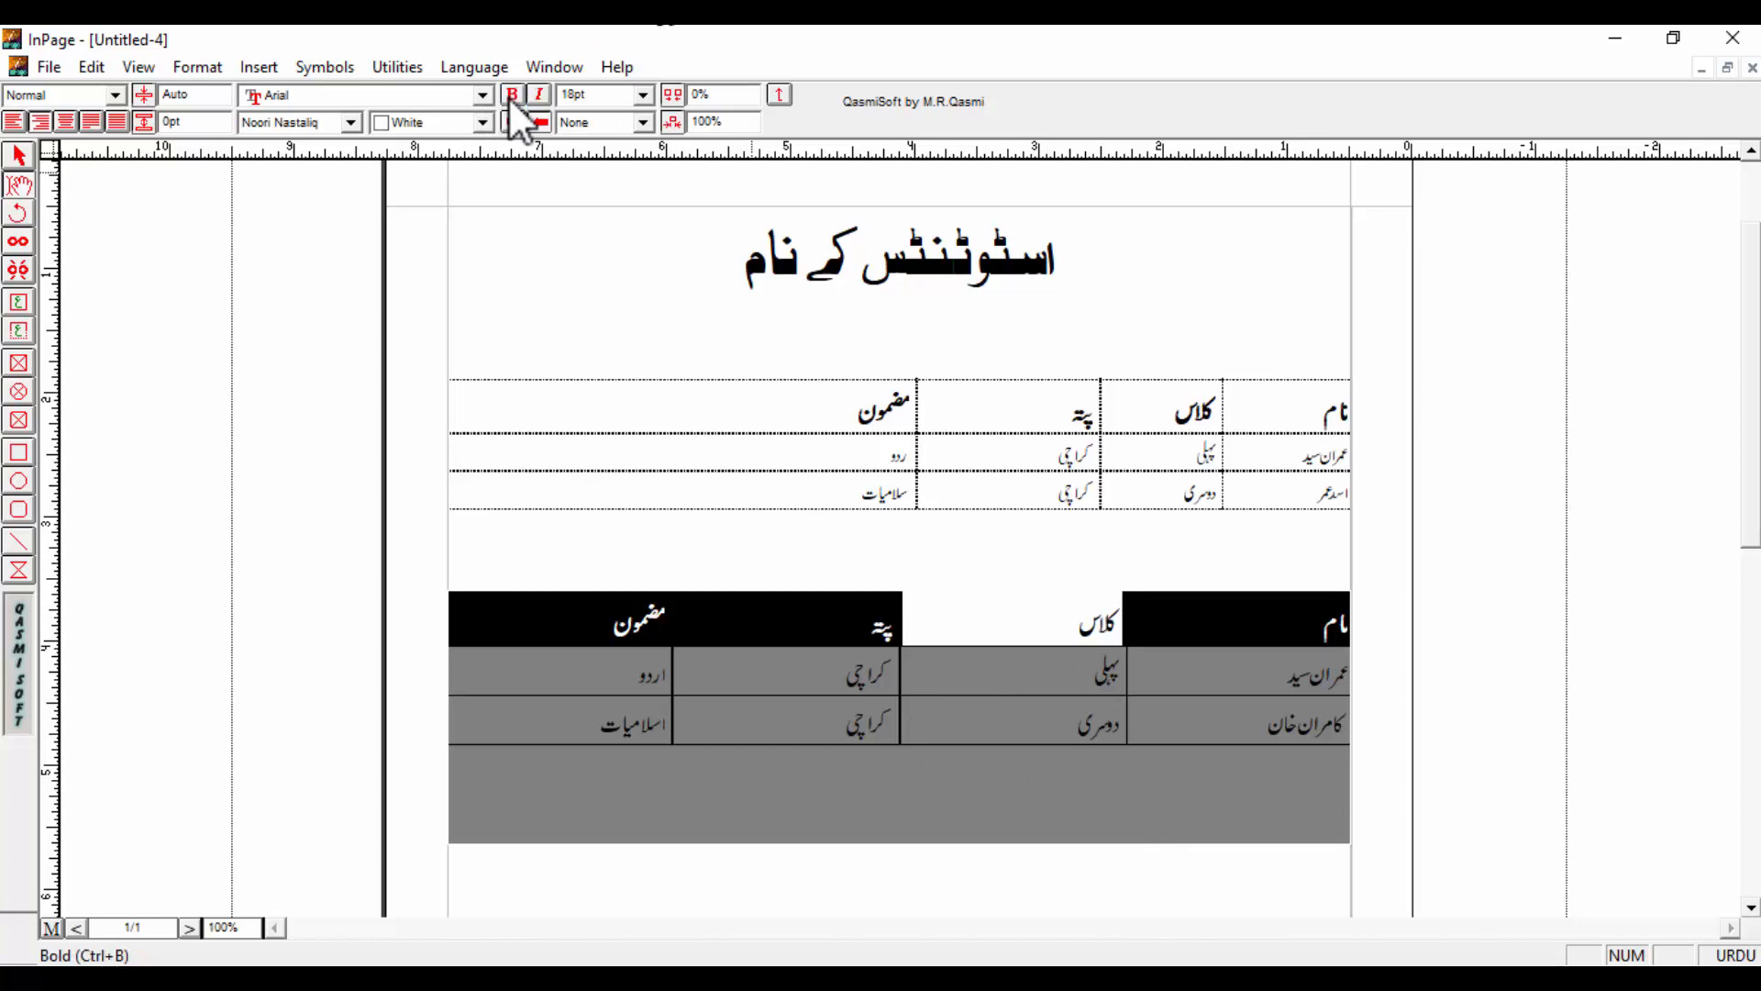
click(1322, 620)
key(ctrl+a)
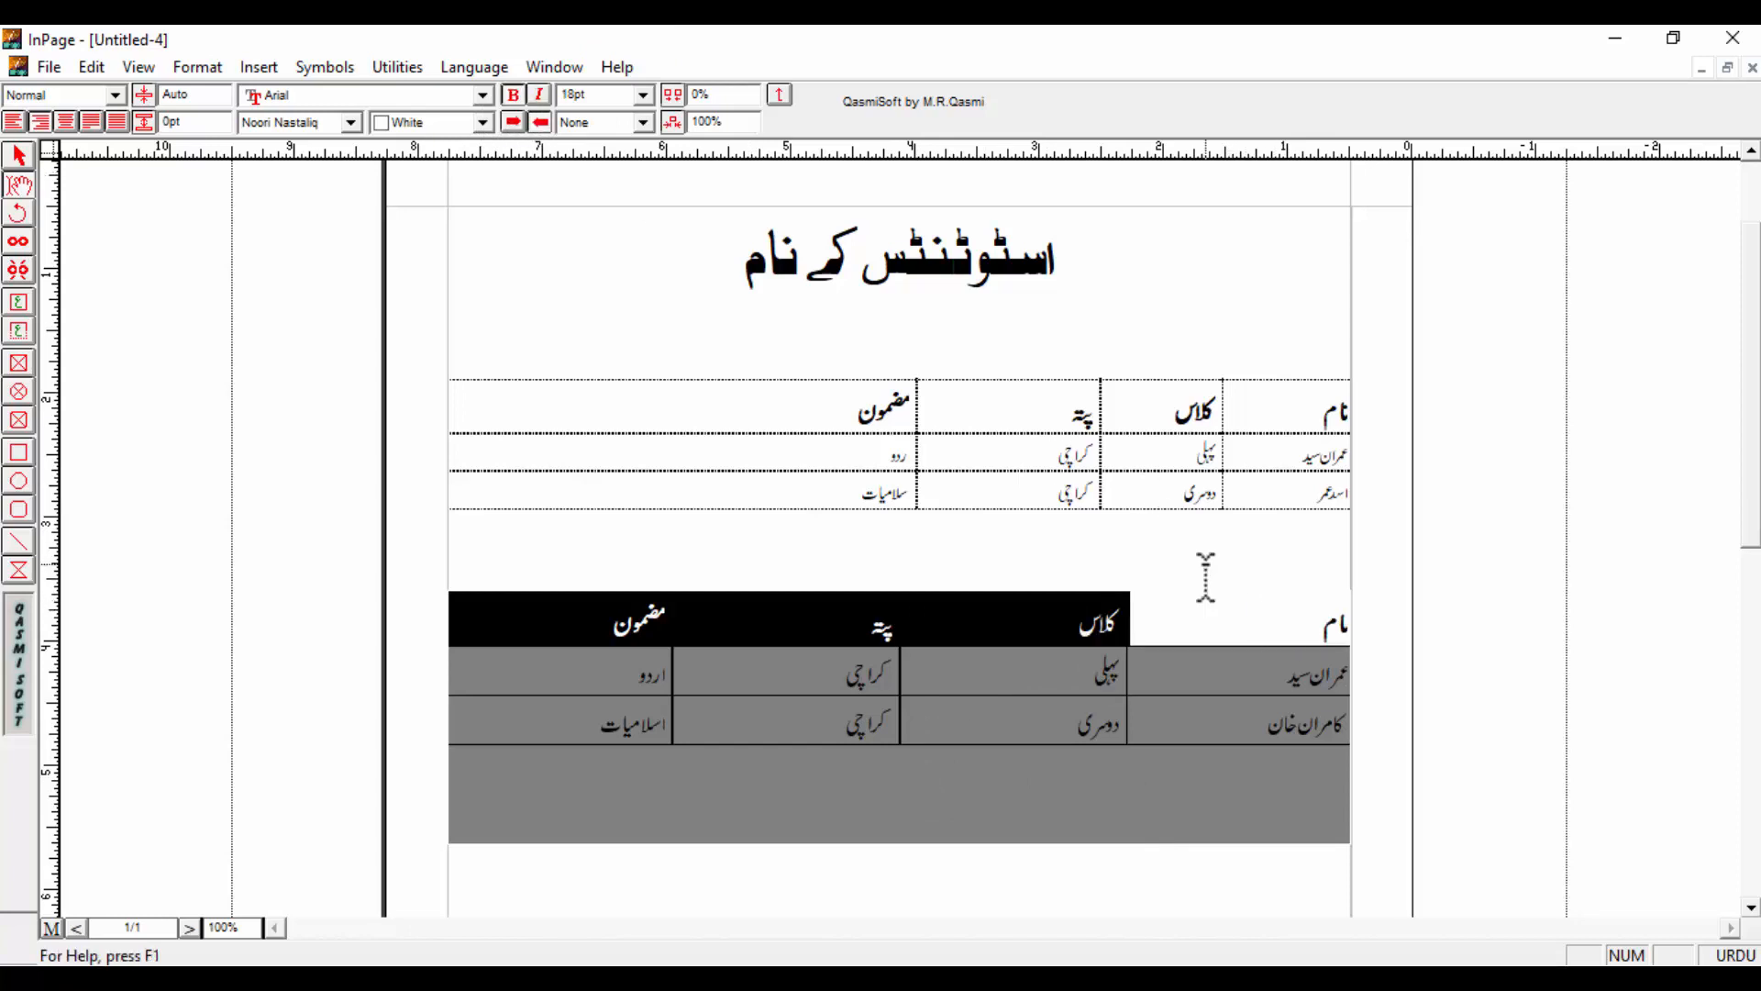
click(1330, 659)
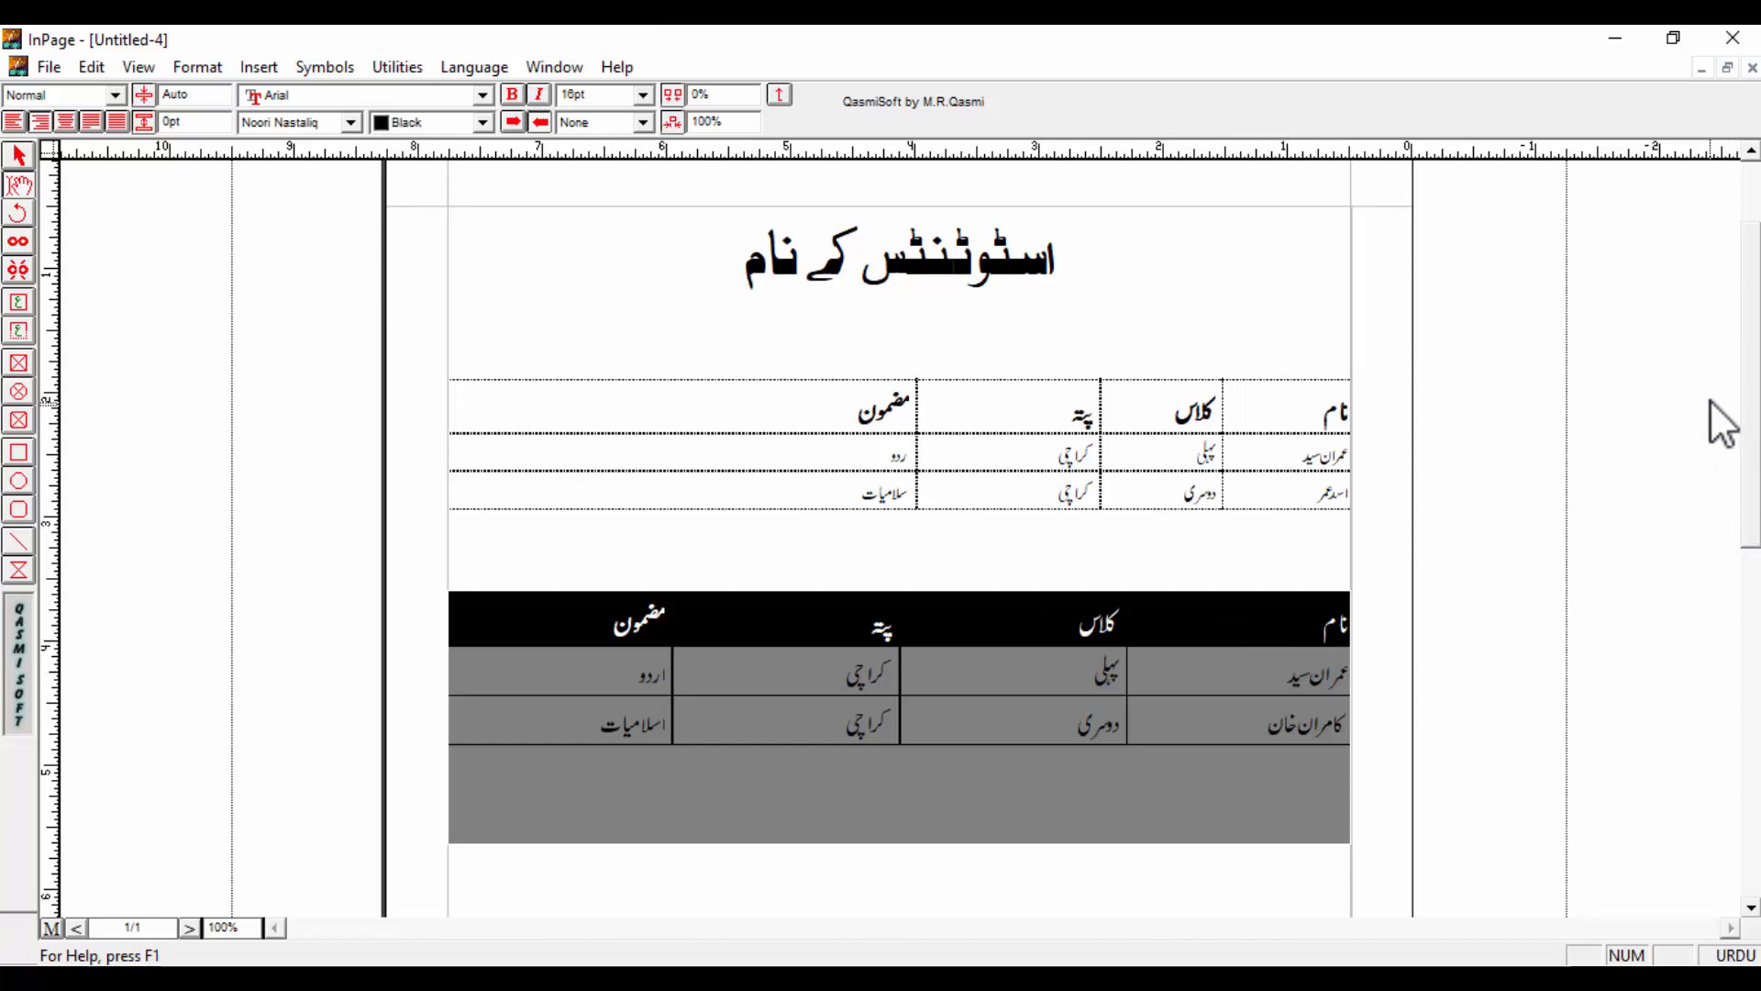
- Merge the پتہ and مضمون cells in the upper table's last row using Merge Selection in Table Layout
drag(1749, 251, 1752, 381)
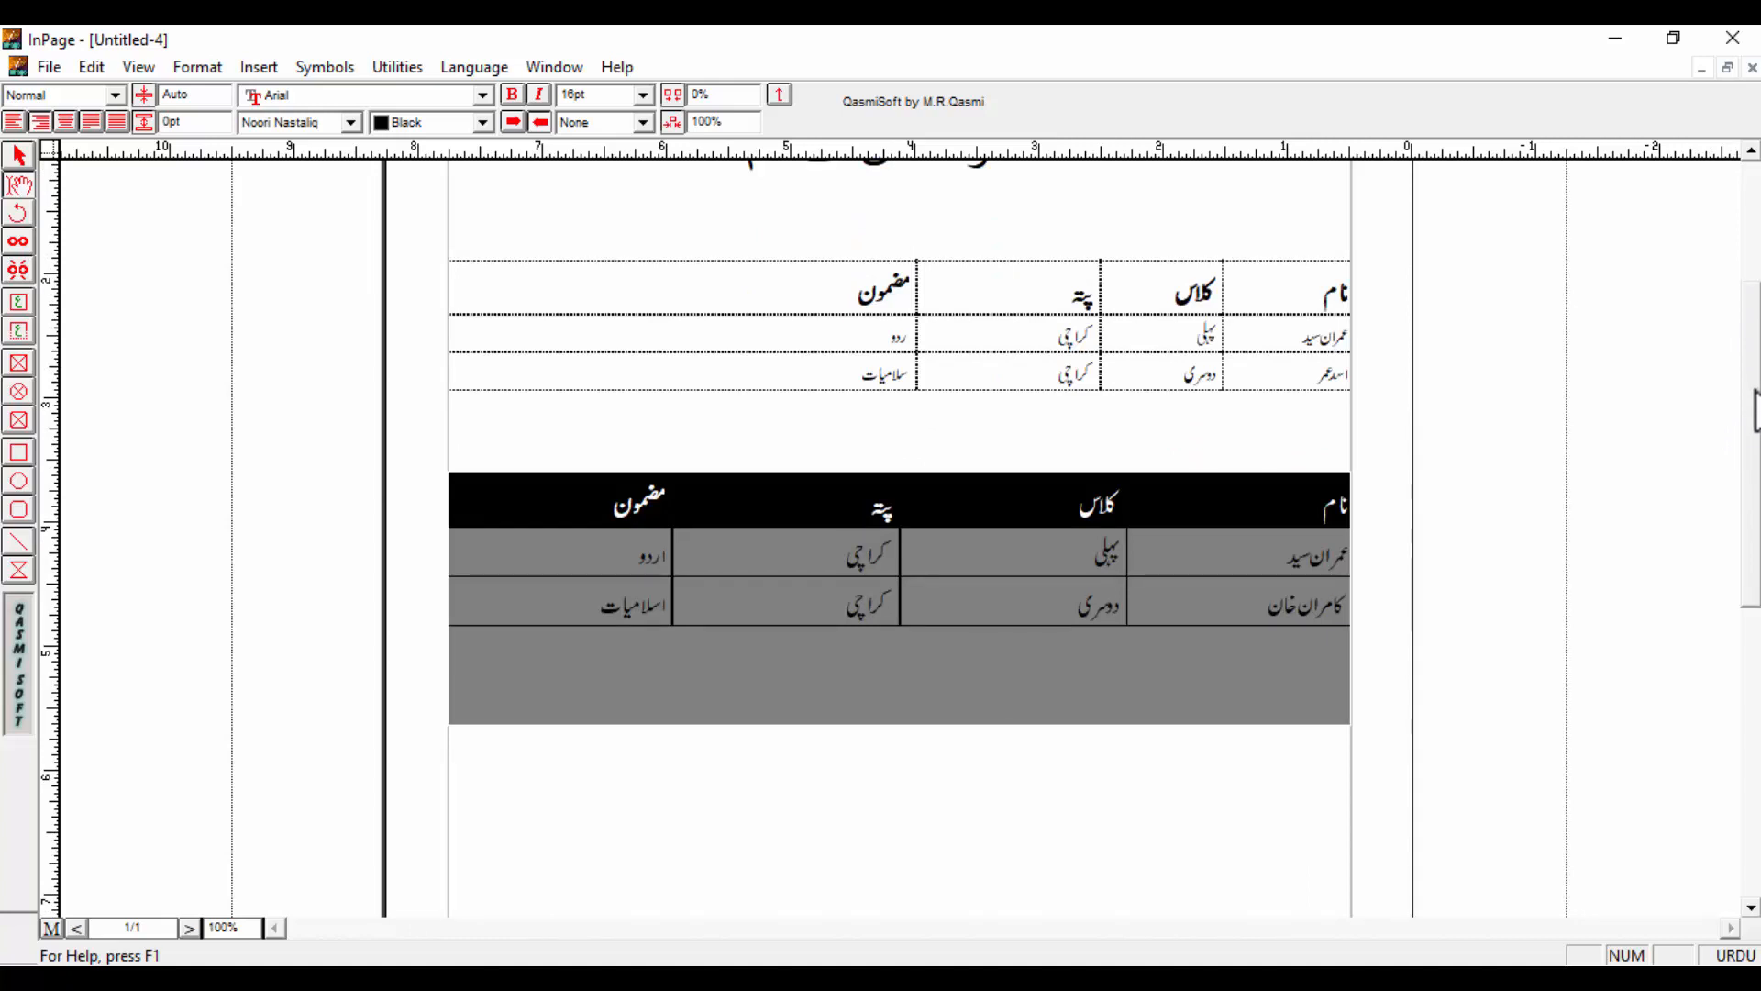
scroll(1753, 399, down, 1)
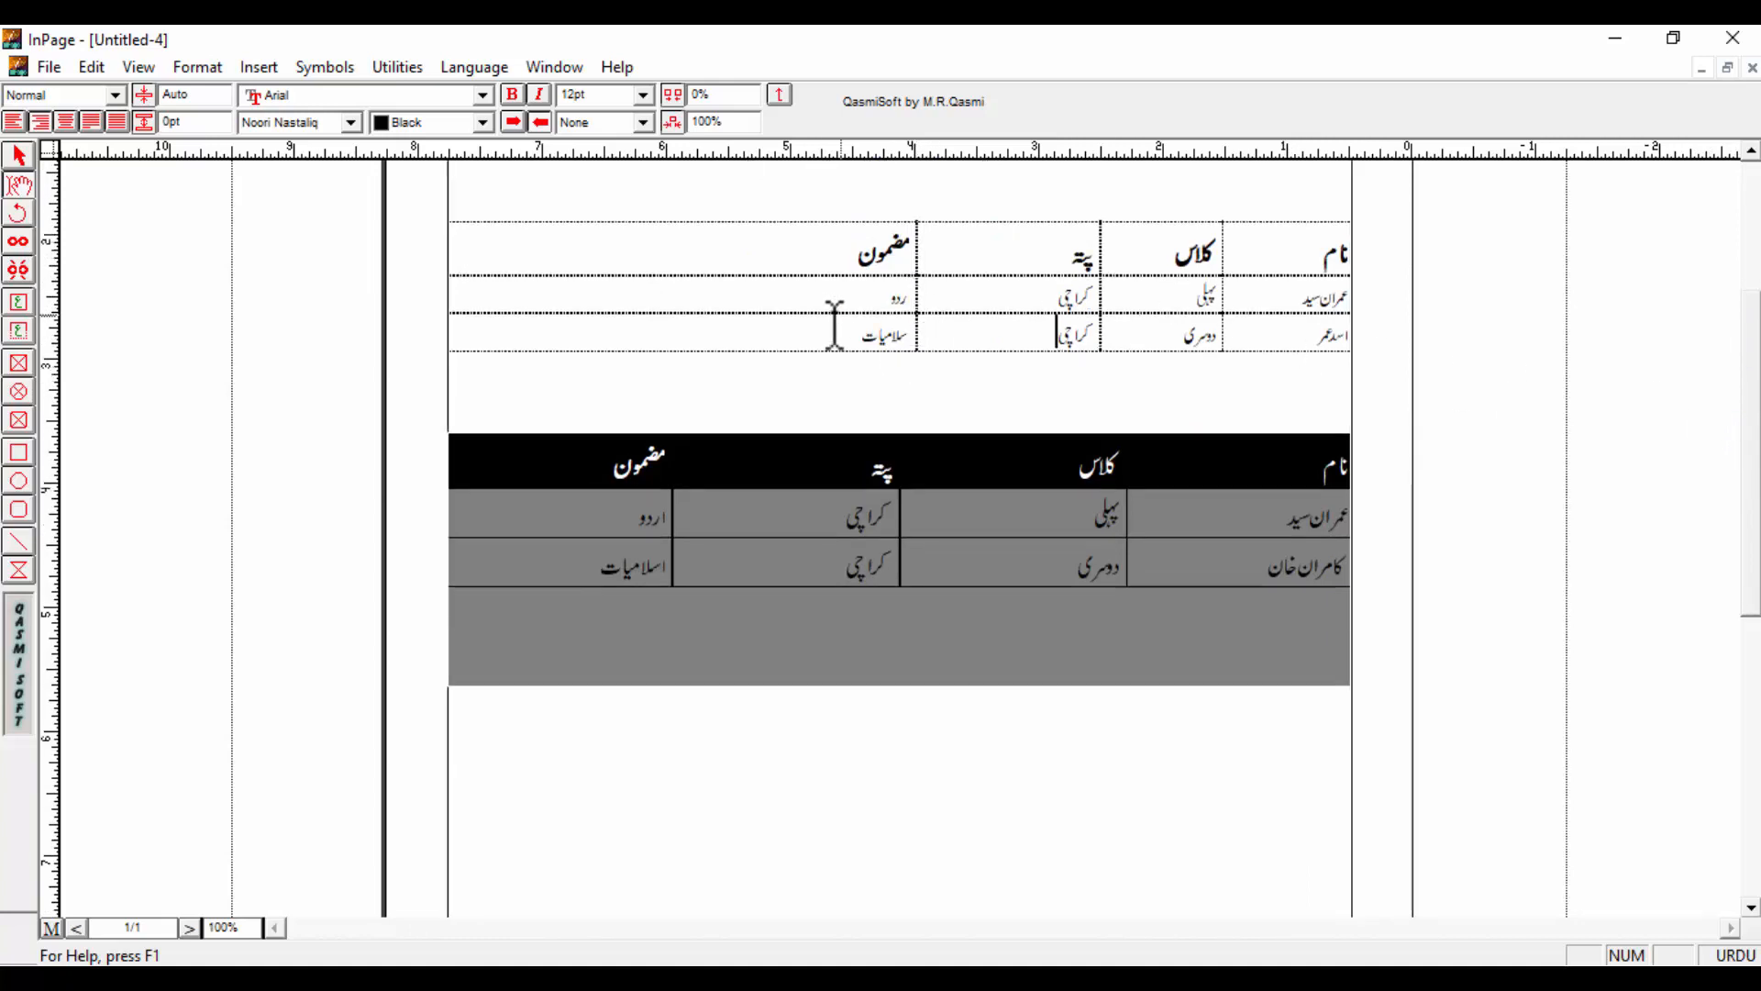
drag(822, 349, 1093, 365)
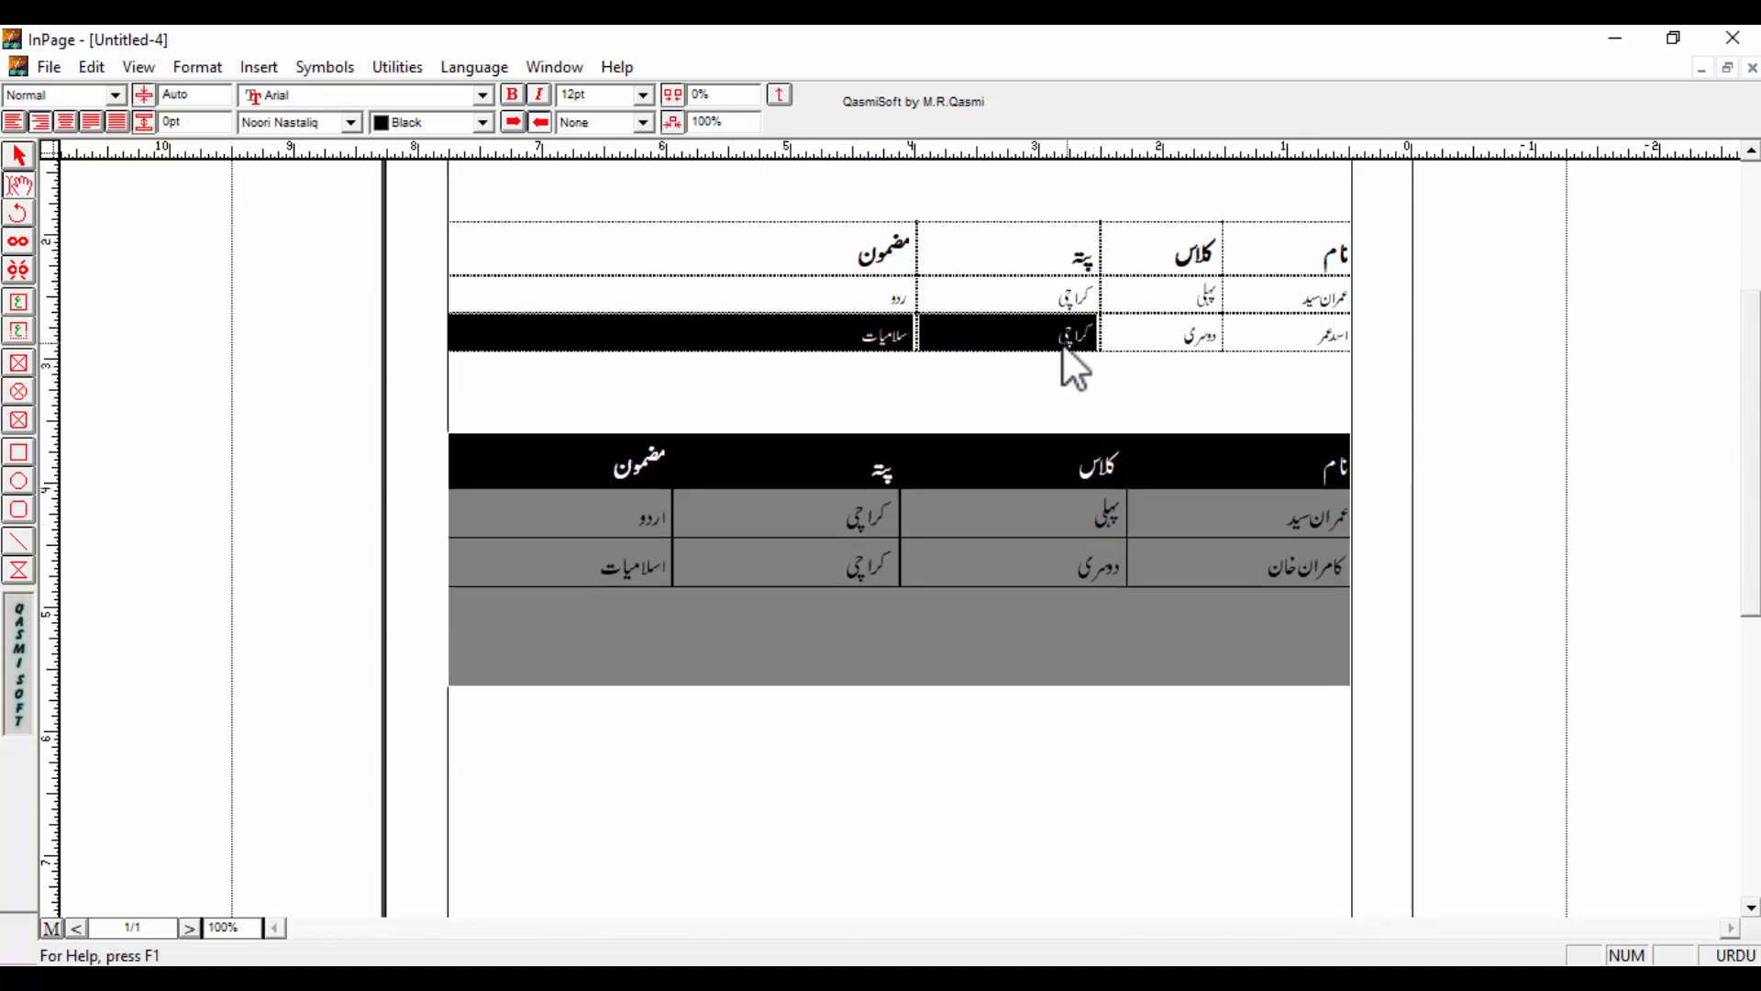
right_click(1061, 345)
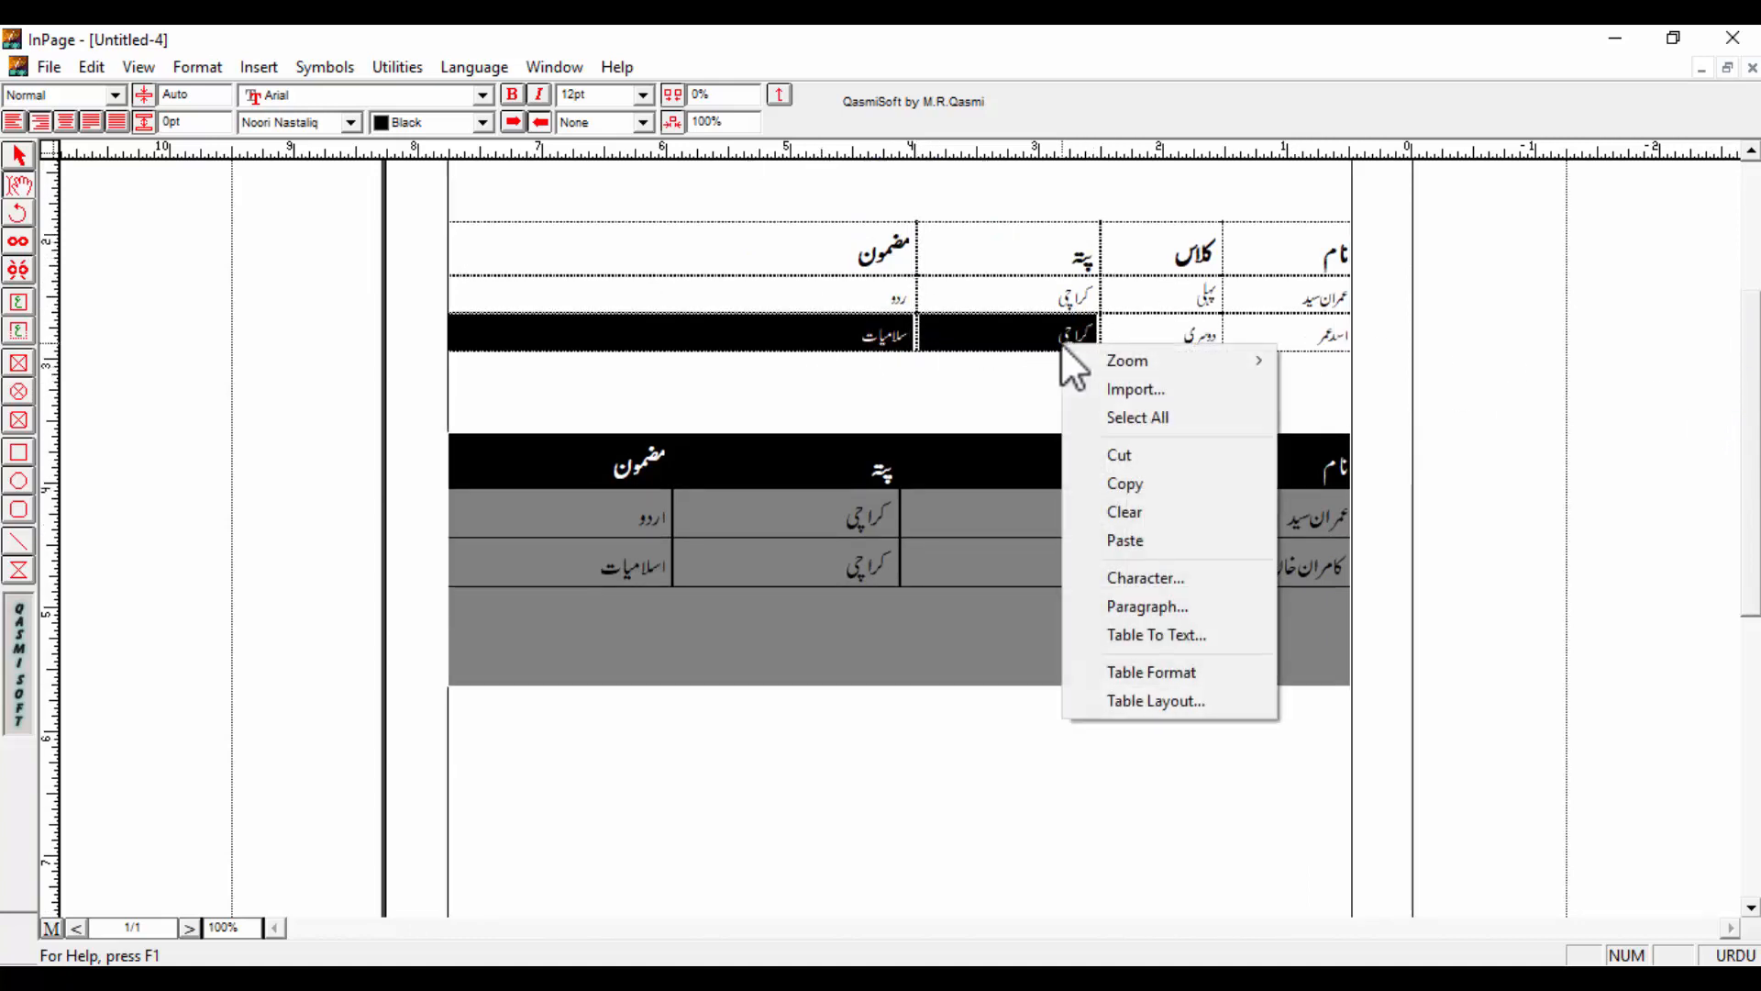
click(1181, 700)
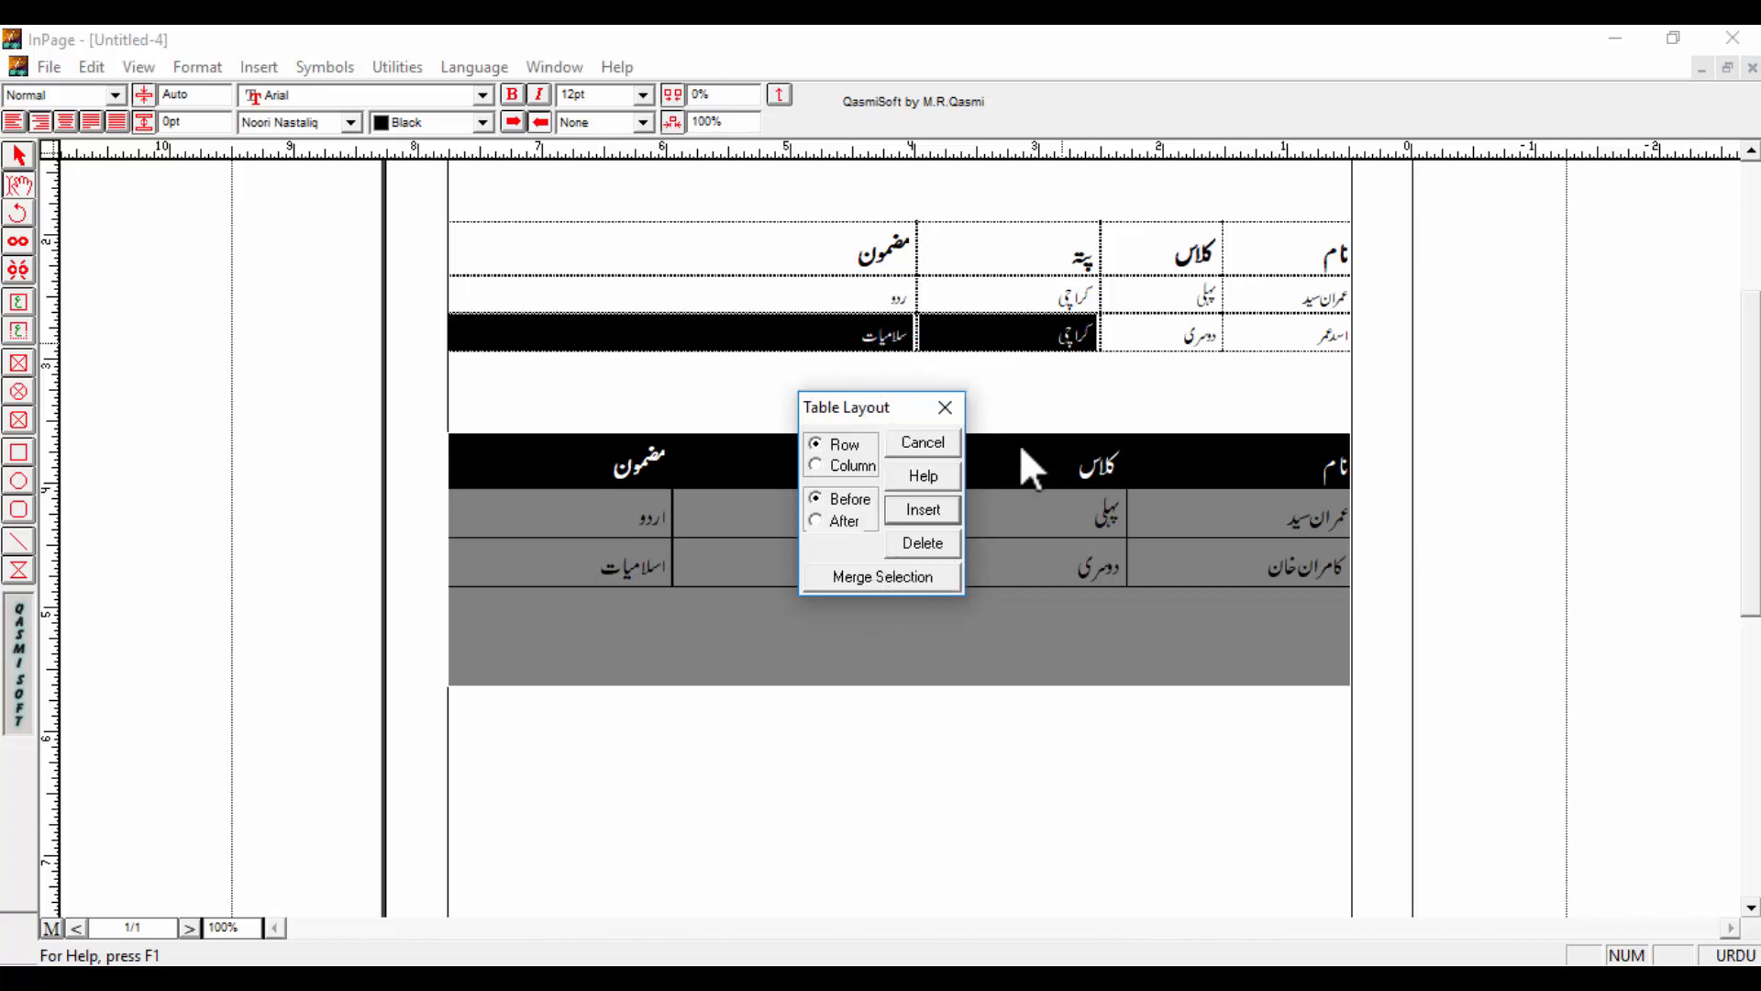
click(916, 576)
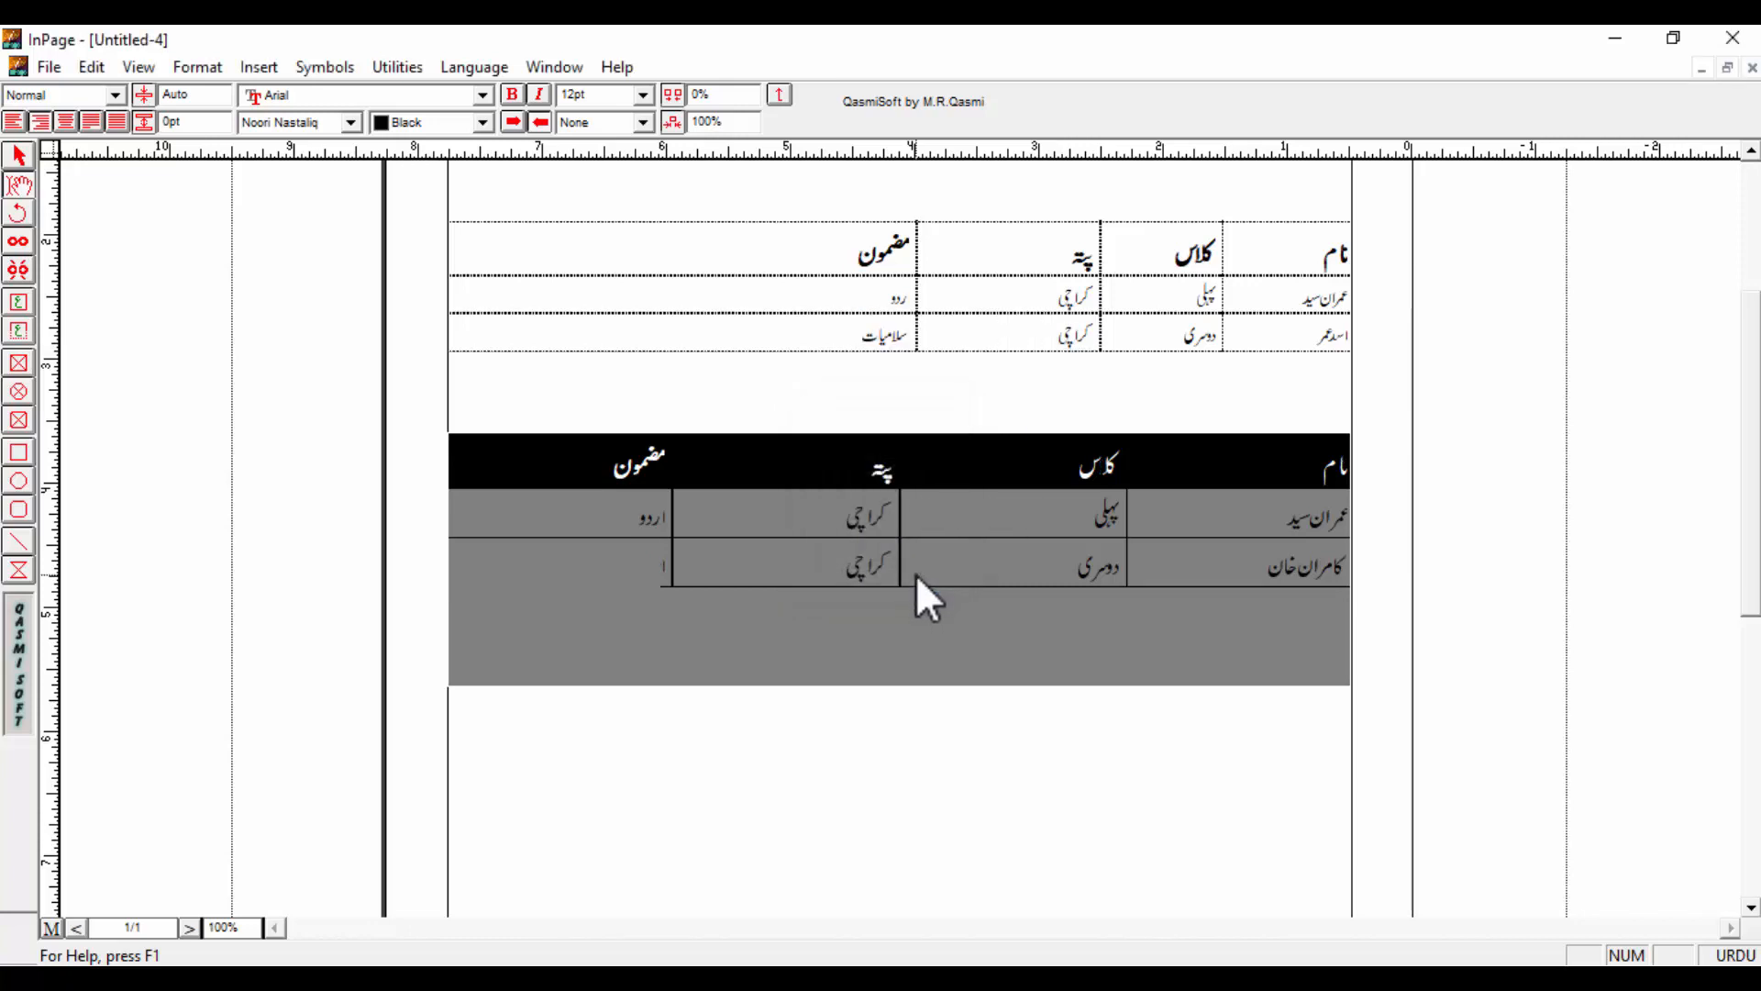
click(997, 371)
click(1201, 410)
- Examine the merged cell in the upper table by selecting its text, the neighbouring cells and the whole table
drag(1210, 311, 1296, 336)
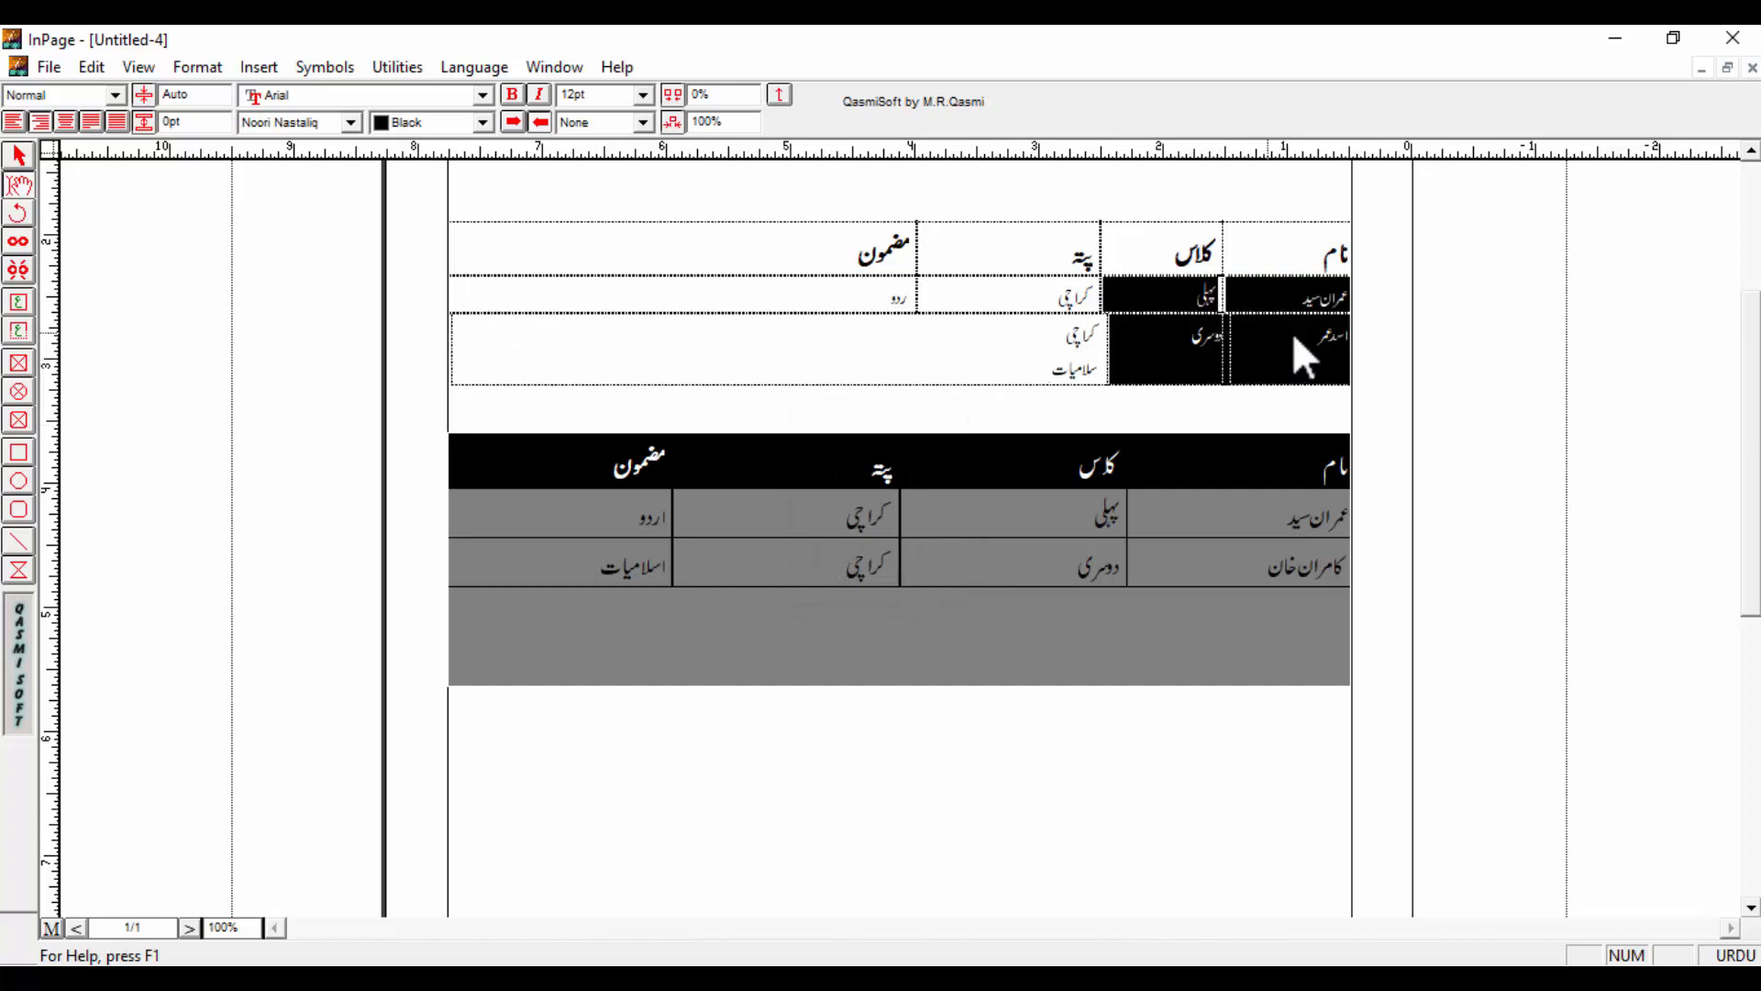
click(1172, 352)
click(1051, 361)
drag(993, 358, 1116, 358)
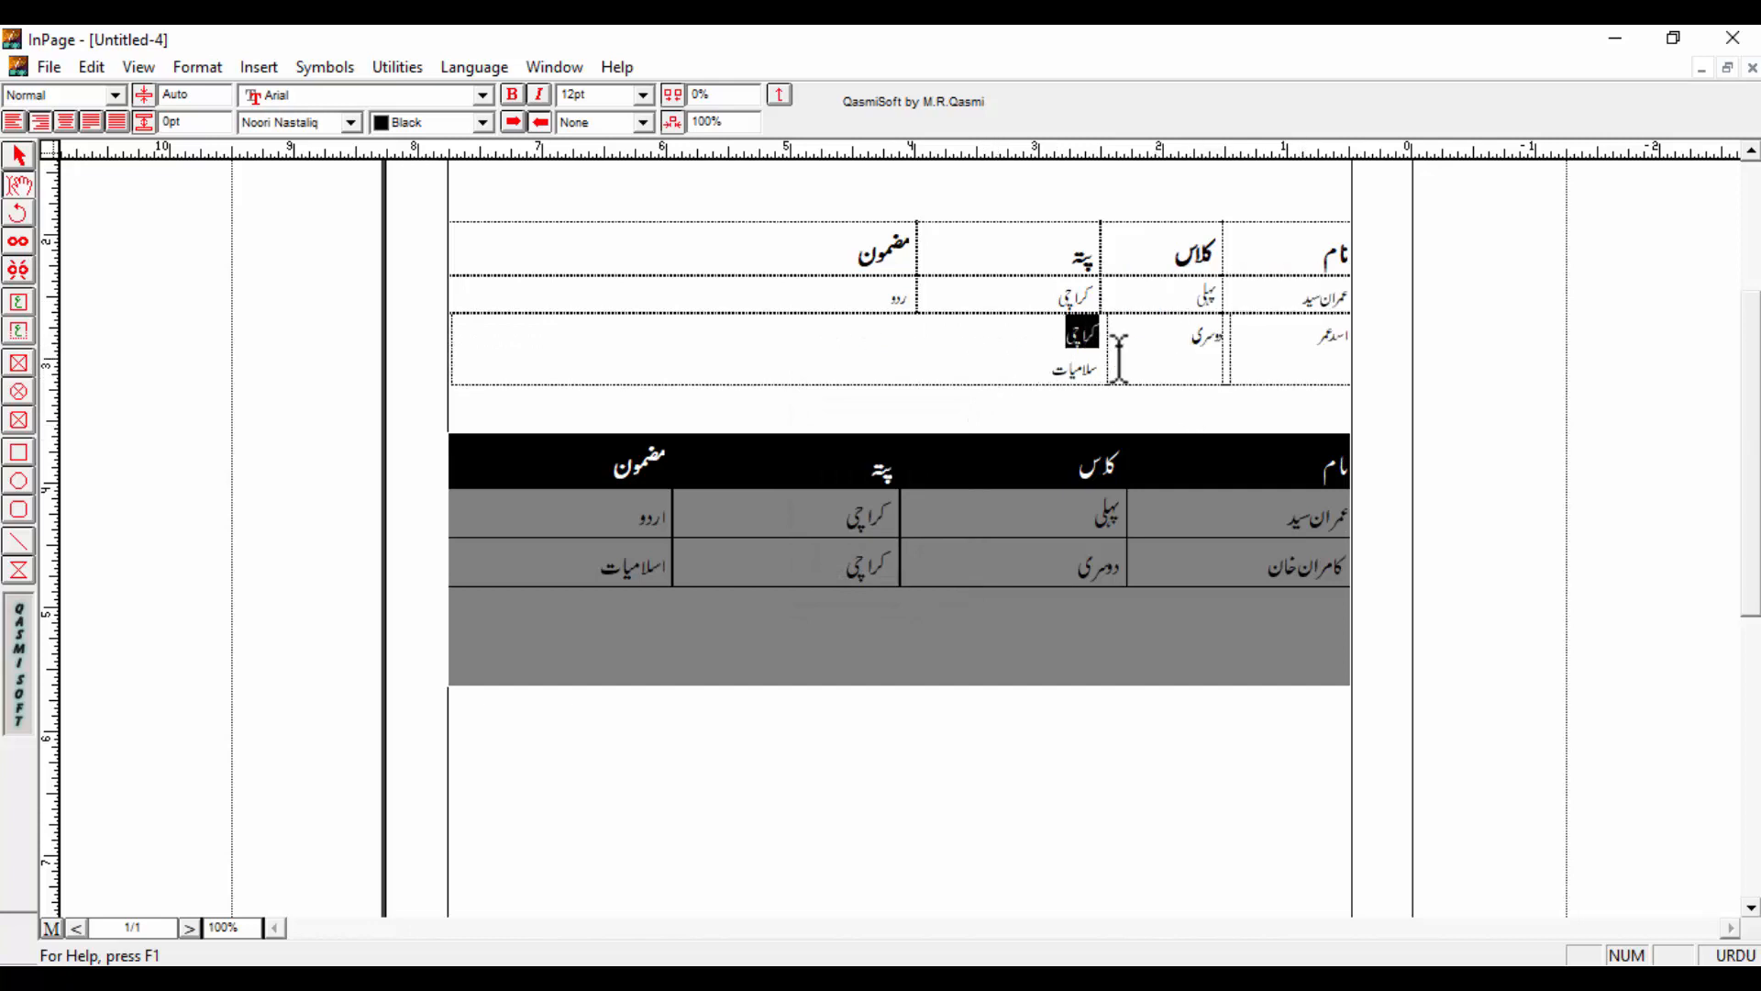
click(1080, 382)
drag(778, 295, 1276, 365)
click(1290, 364)
drag(1290, 252, 825, 350)
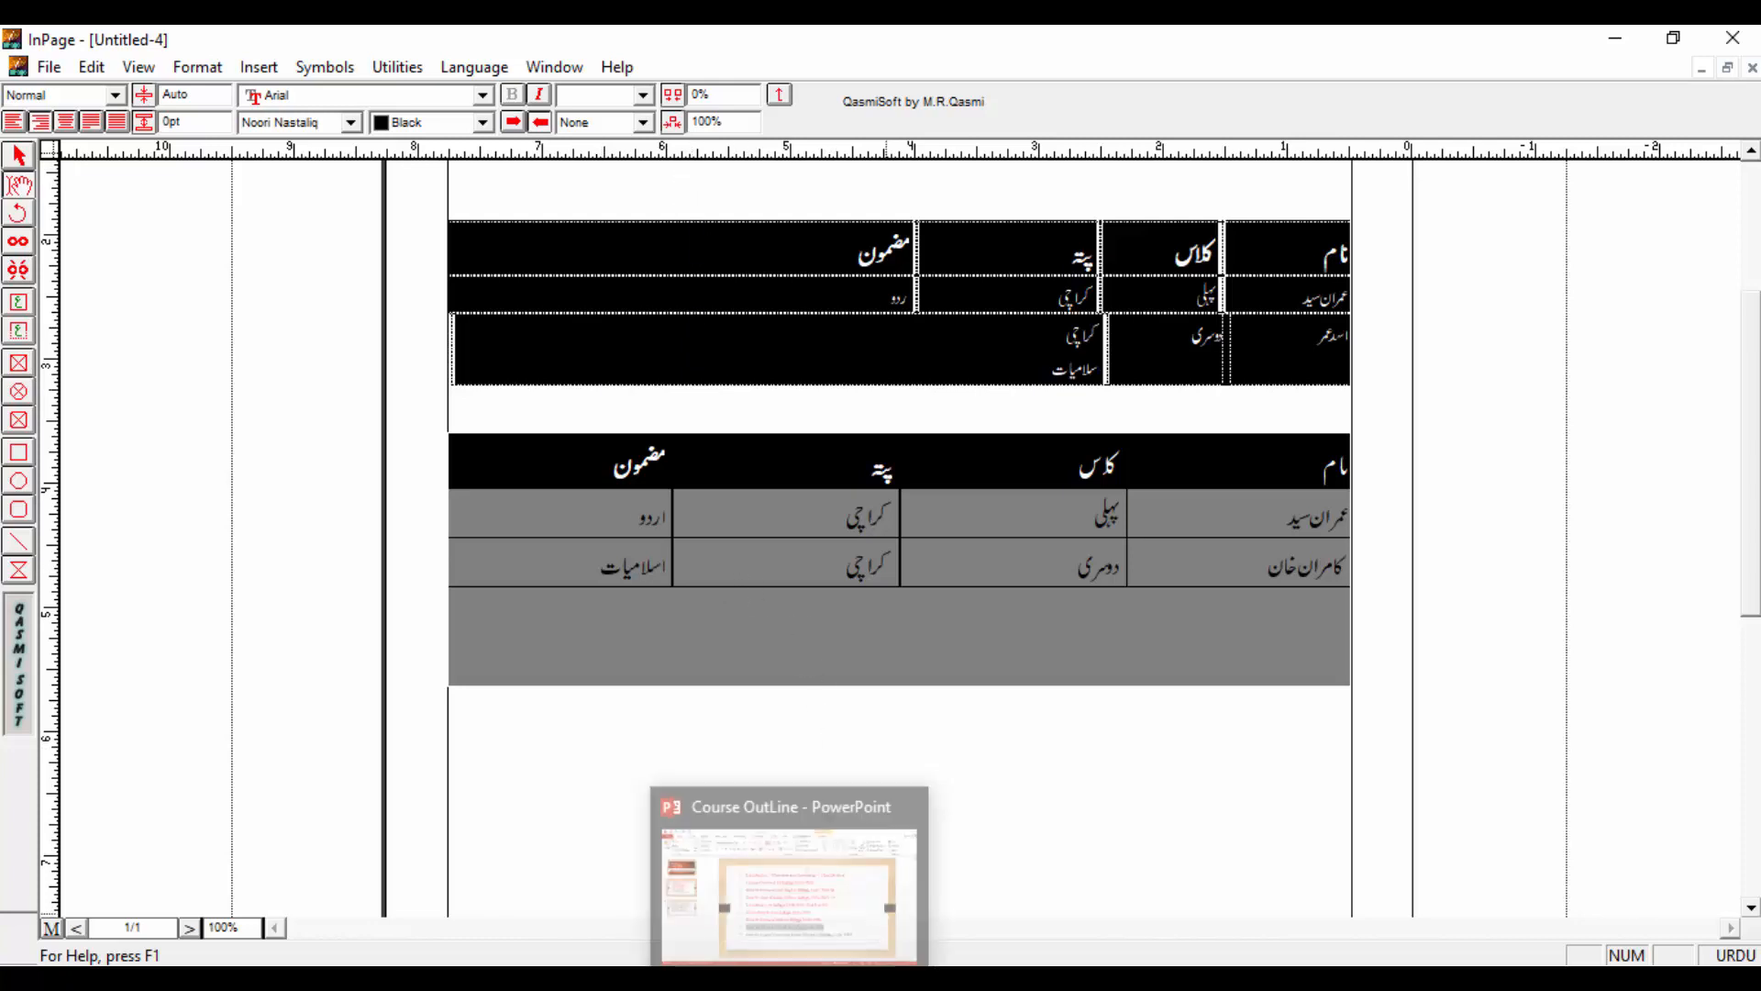
- Switch to the Course OutLine presentation in PowerPoint and review the lesson topics on slides 2 and 3
click(795, 872)
click(859, 762)
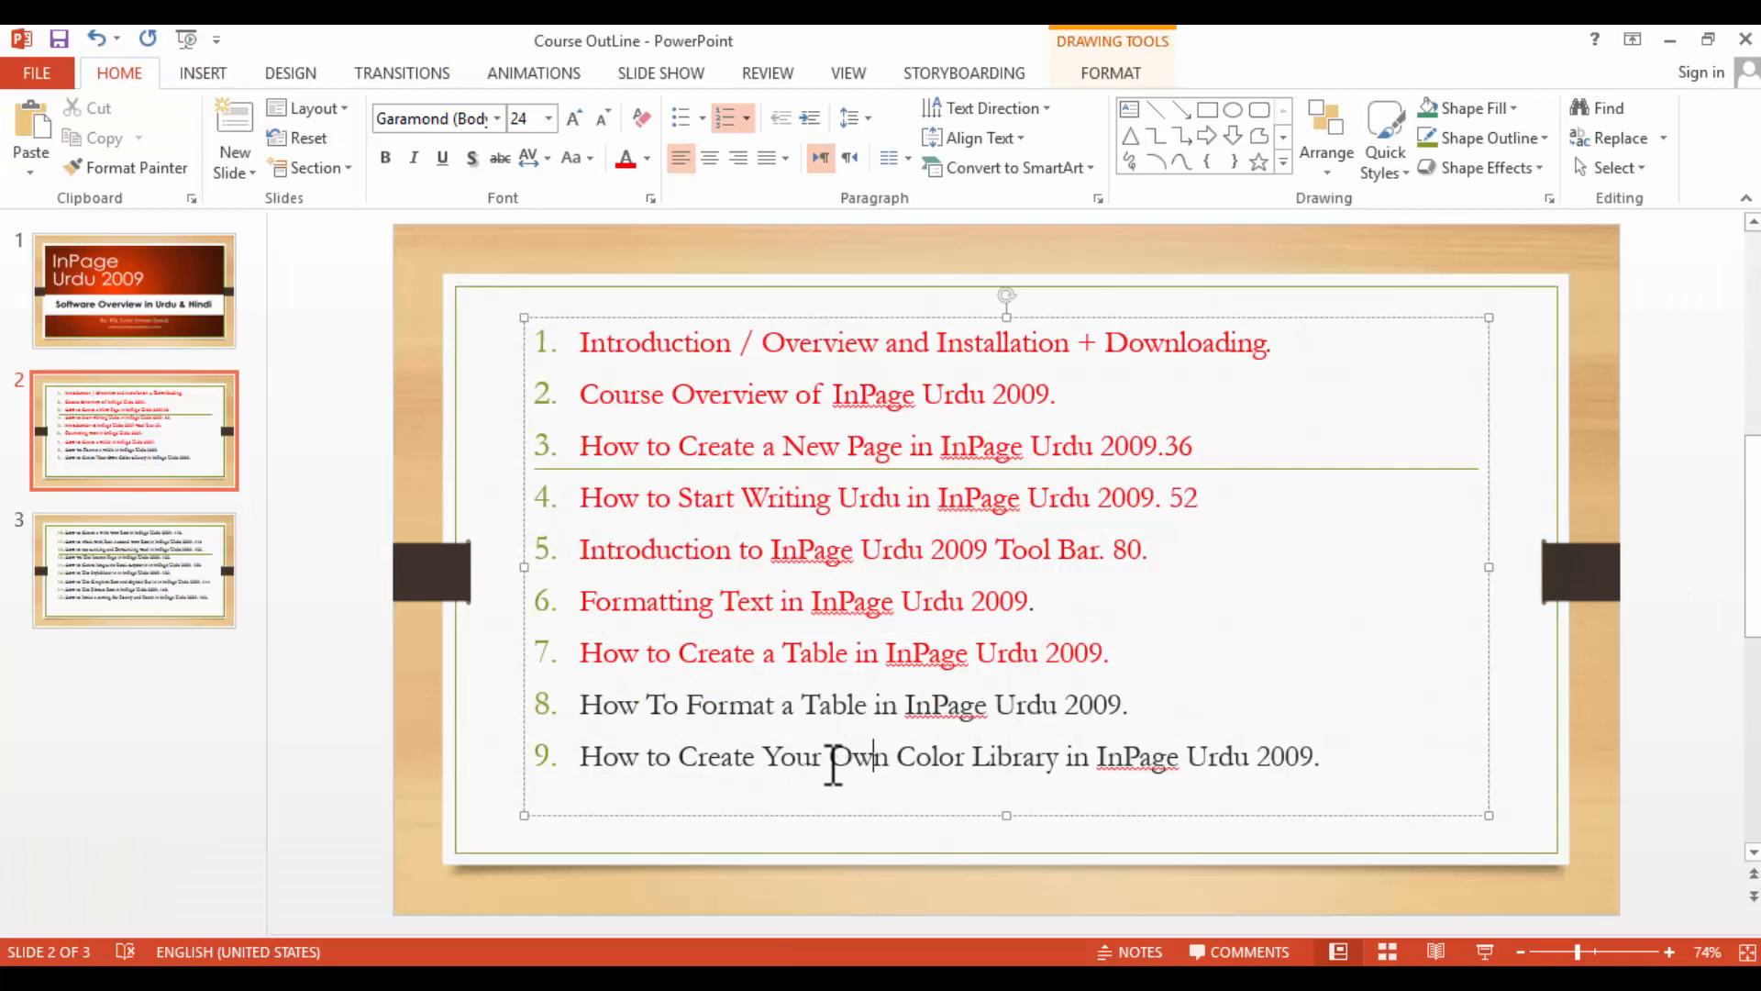
drag(829, 759, 1321, 758)
click(666, 754)
drag(833, 750, 1293, 783)
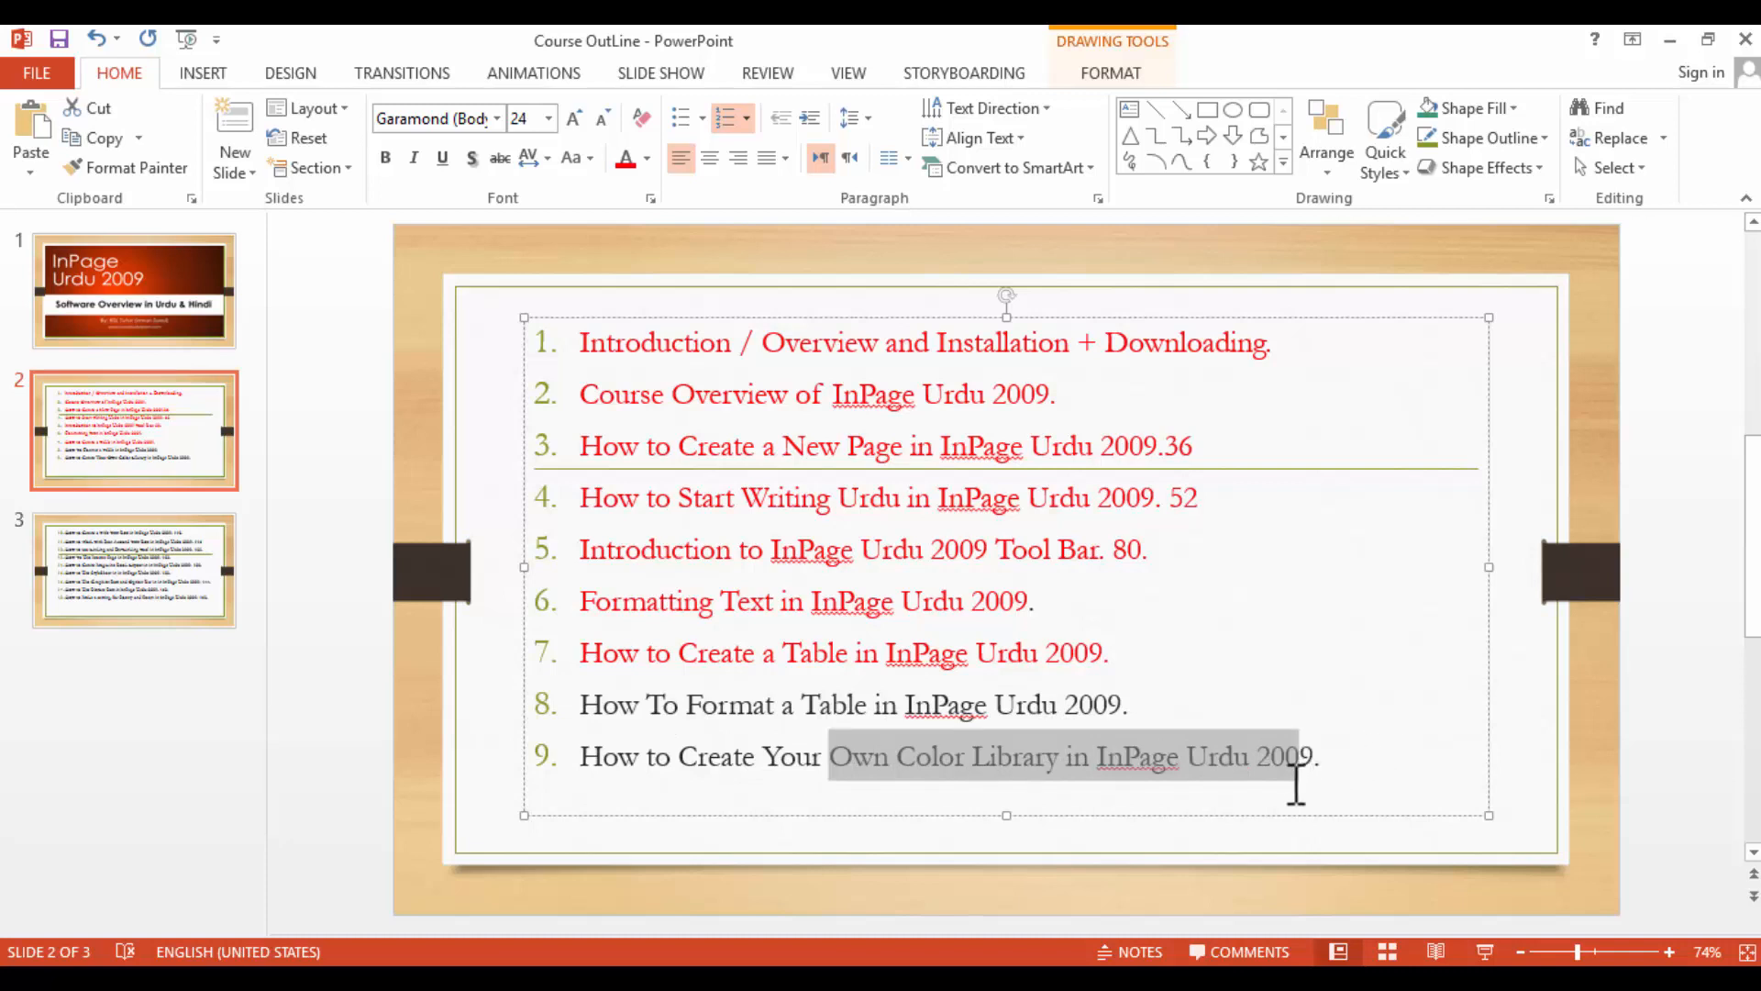
click(1268, 757)
drag(1754, 606, 1753, 776)
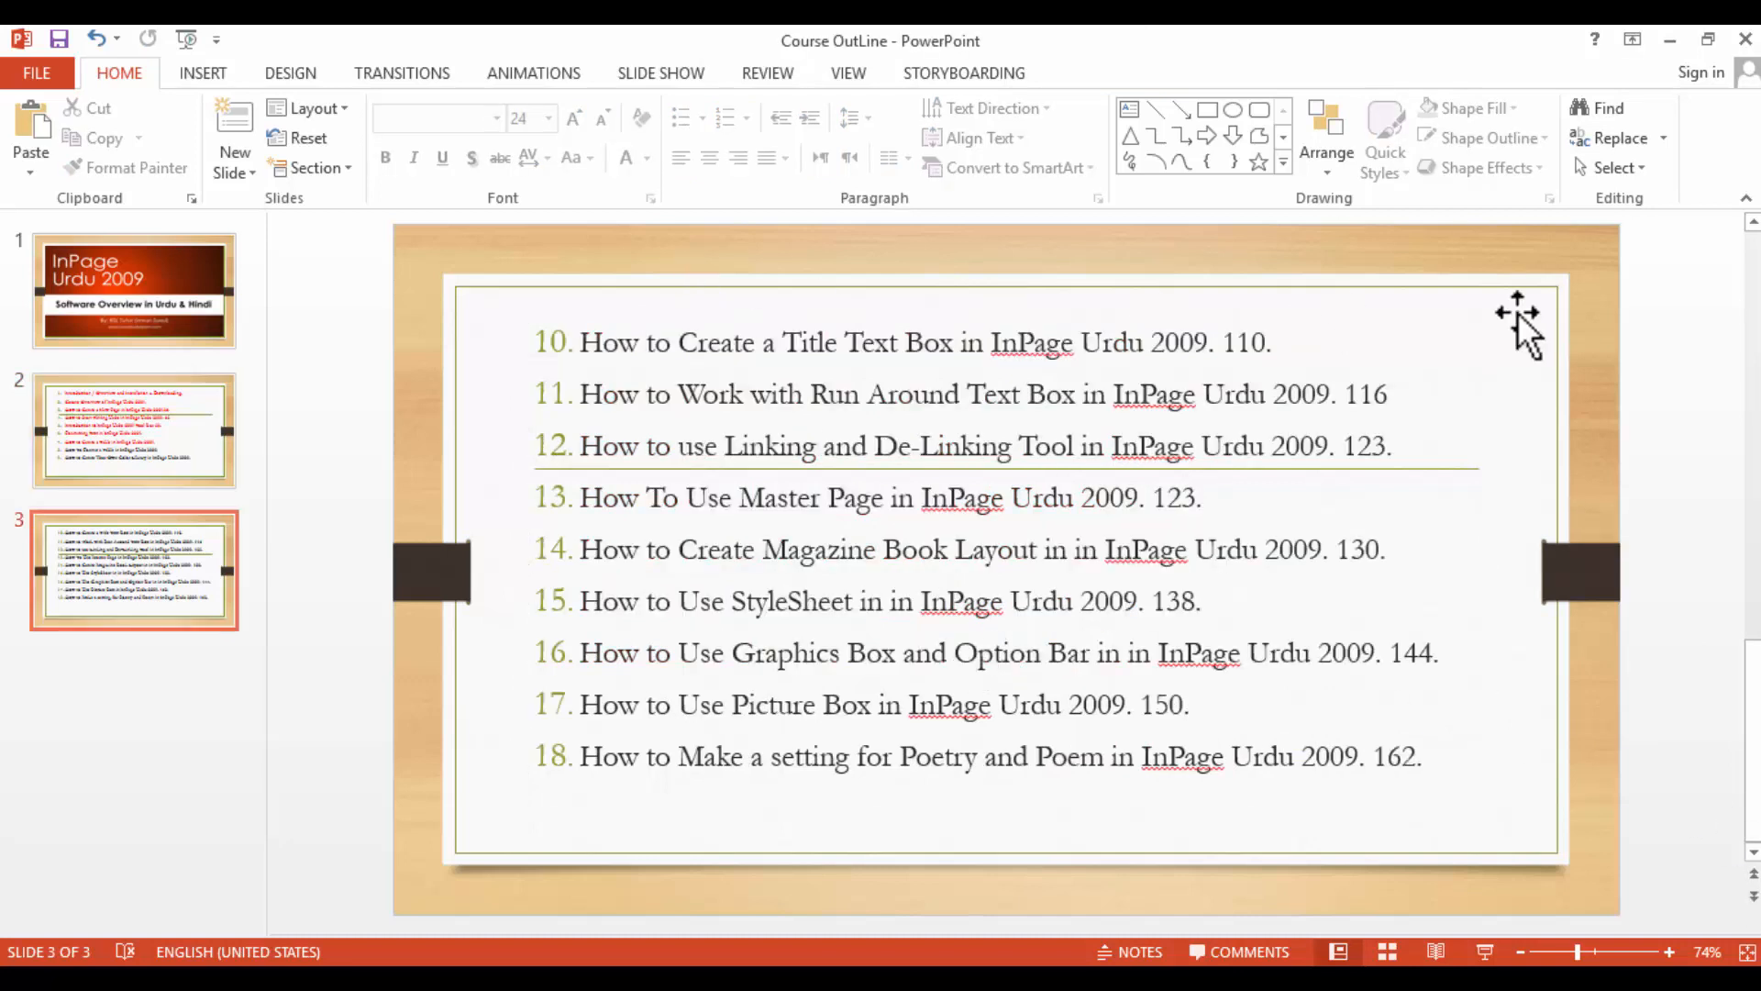